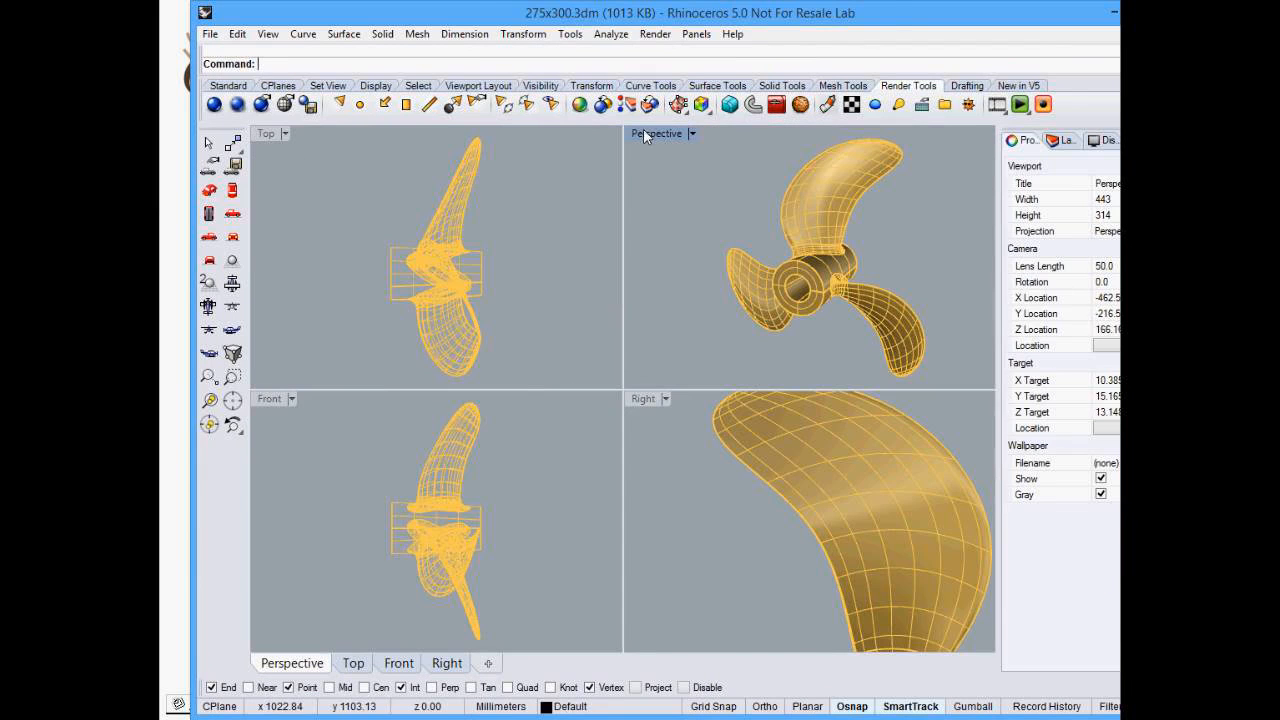
# - Maximize the Perspective viewport and orbit and zoom around the propeller to examine its blades
pyautogui.doubleClick(645, 136)
pyautogui.scroll(-4, 629, 294)
pyautogui.moveTo(629, 294); pyautogui.dragTo(658, 308, button='right')
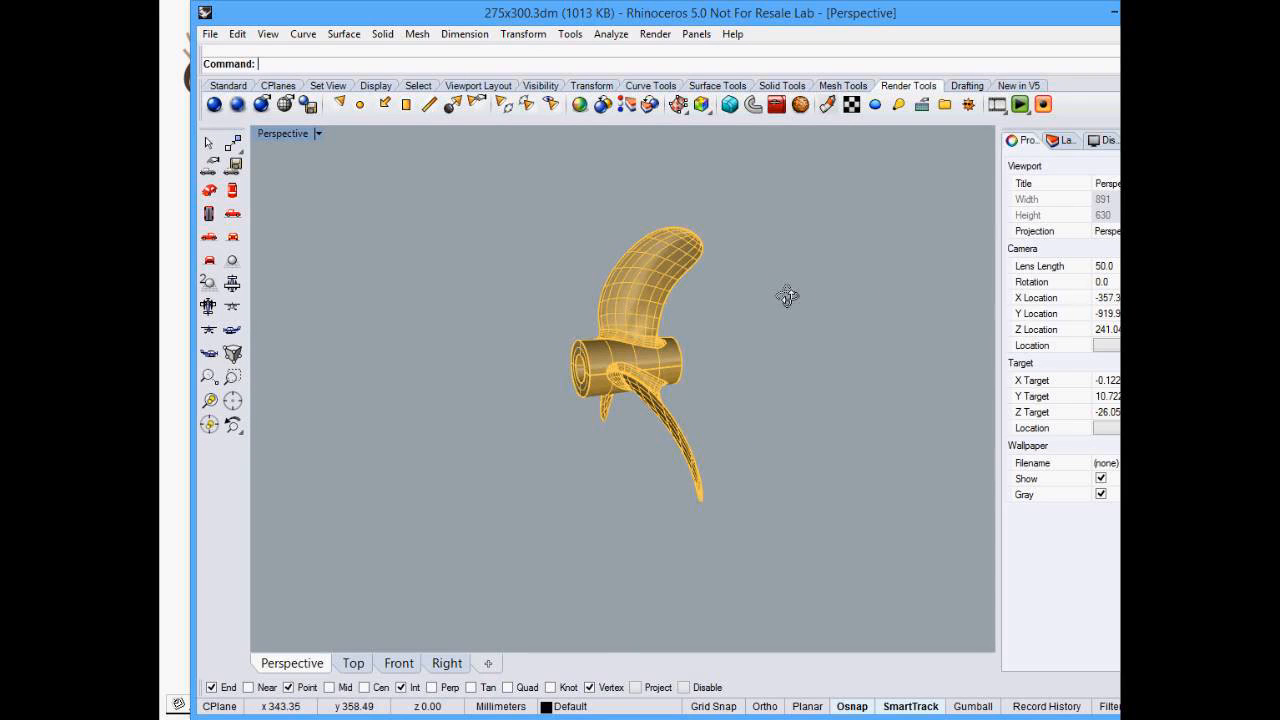
pyautogui.moveTo(787, 295); pyautogui.dragTo(930, 283, button='right')
pyautogui.scroll(2, 707, 296)
pyautogui.scroll(2, 750, 215)
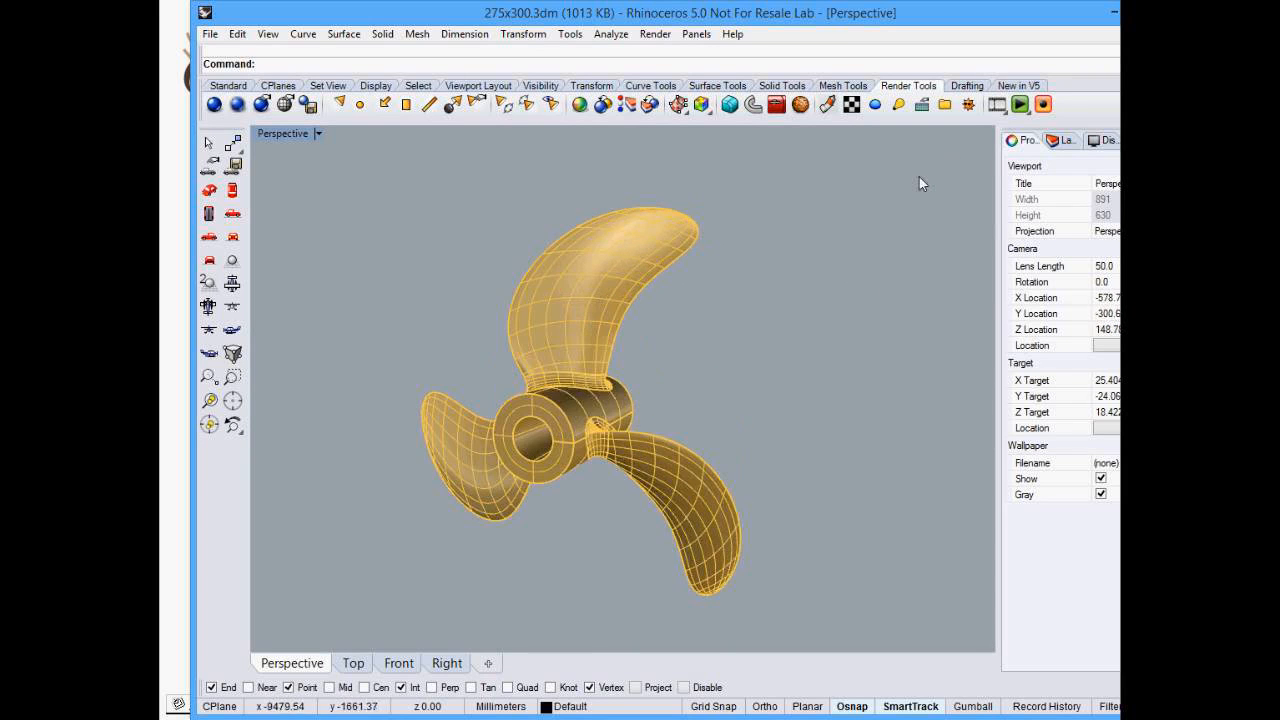
pyautogui.moveTo(749, 281); pyautogui.dragTo(508, 323, button='right')
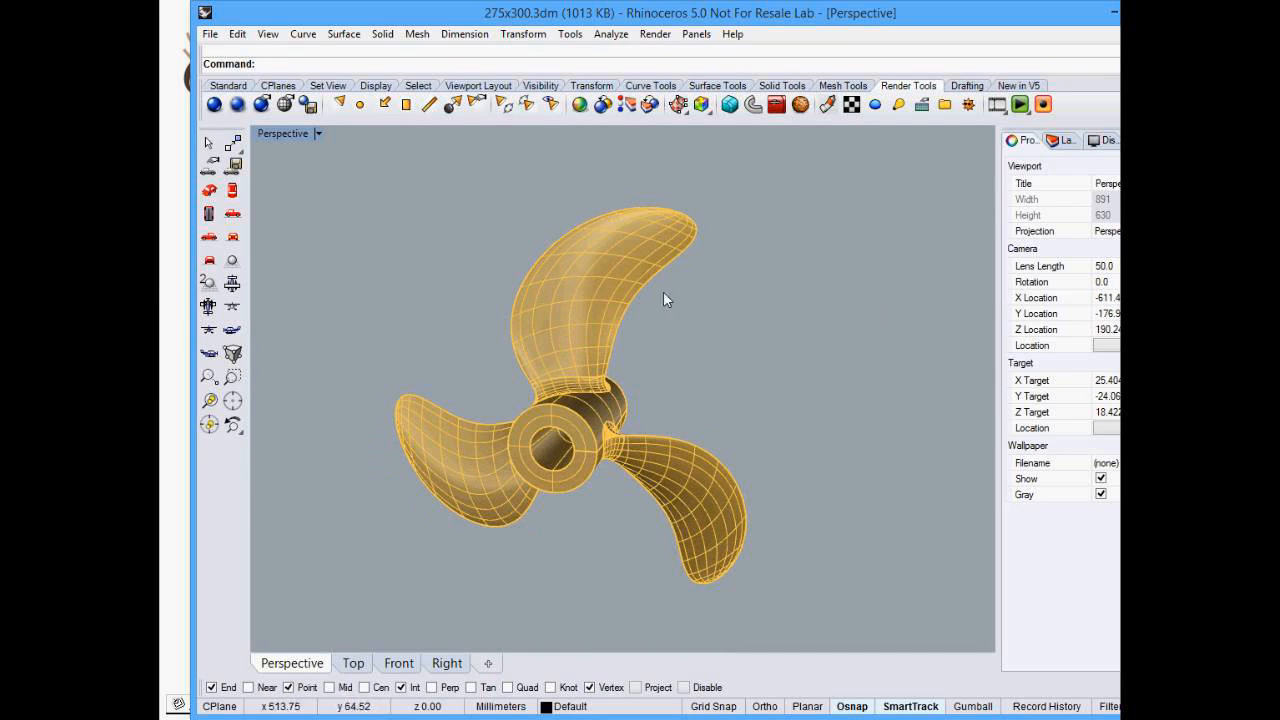
pyautogui.moveTo(593, 278); pyautogui.dragTo(710, 316, button='right')
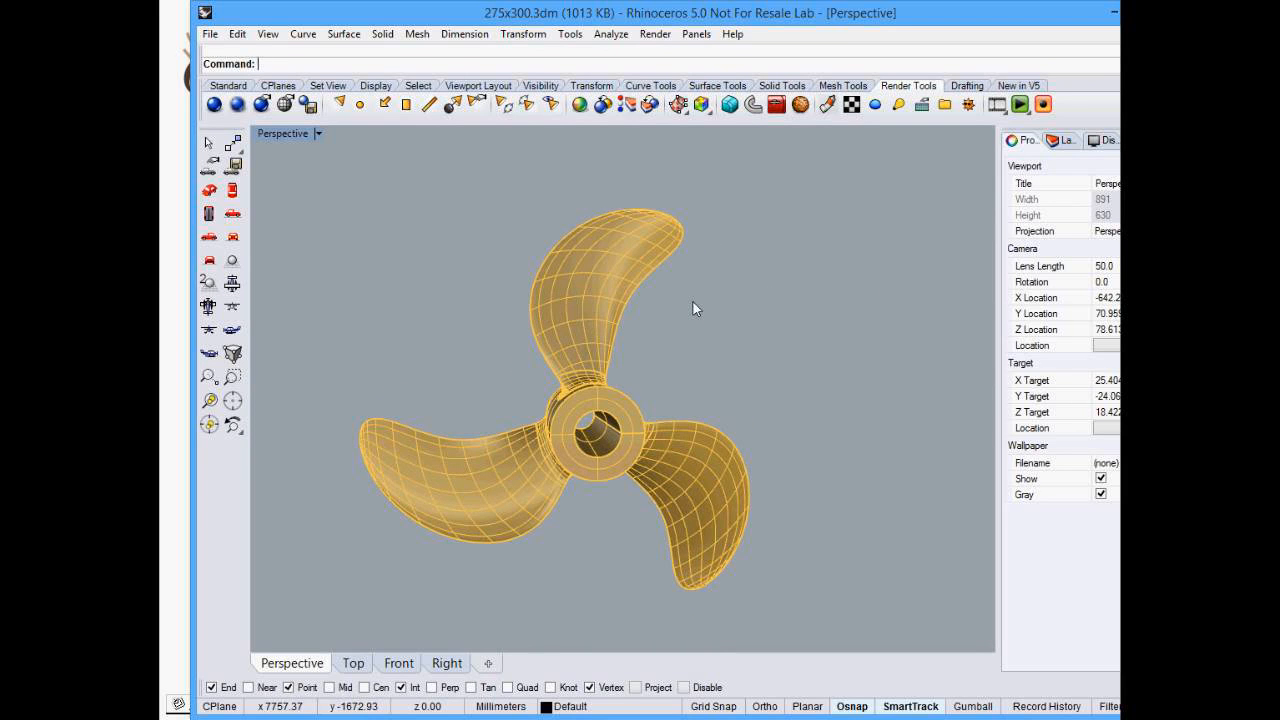
pyautogui.moveTo(693, 302); pyautogui.dragTo(602, 330, button='right')
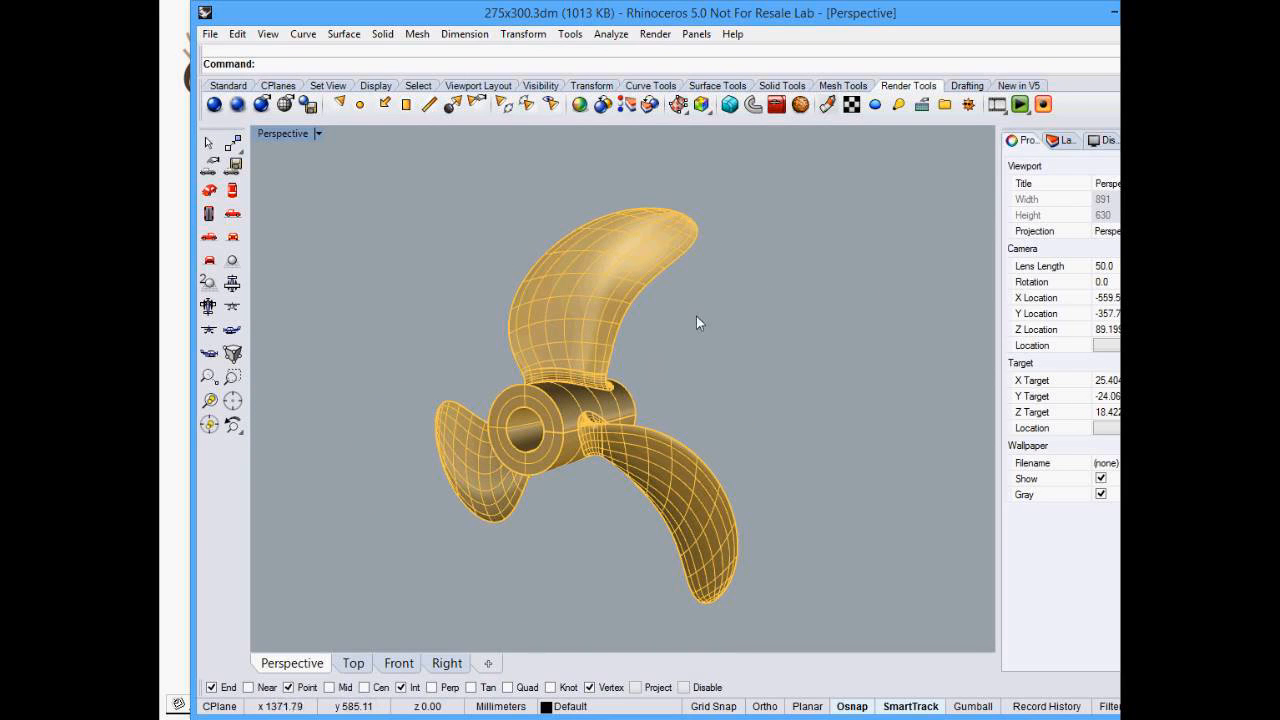
pyautogui.moveTo(720, 330)
pyautogui.mouseDown(button='right')
pyautogui.moveTo(800, 322)
pyautogui.moveTo(792, 308)
pyautogui.moveTo(702, 330)
pyautogui.mouseUp(button='right')
pyautogui.scroll(-5, 774, 305)
# - Open the Layers panel, widen it, and turn on the Intersections layer
pyautogui.click(1062, 140)
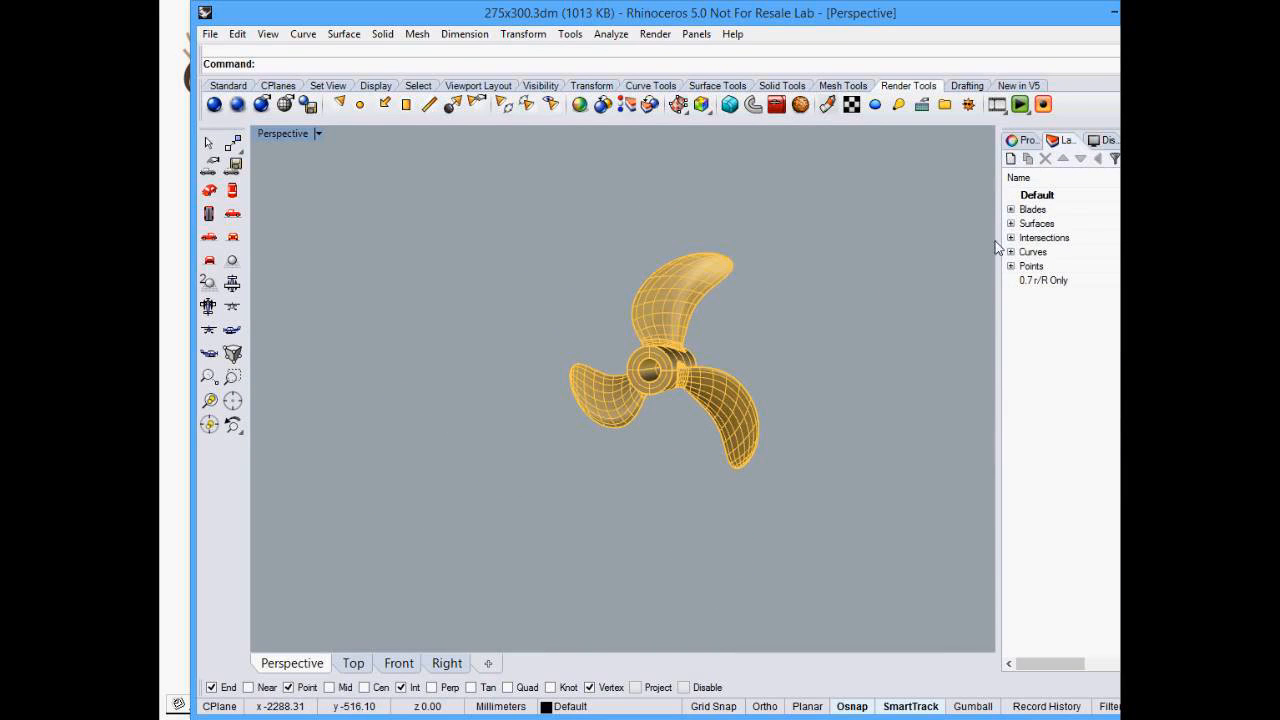
pyautogui.moveTo(999, 240); pyautogui.dragTo(930, 233)
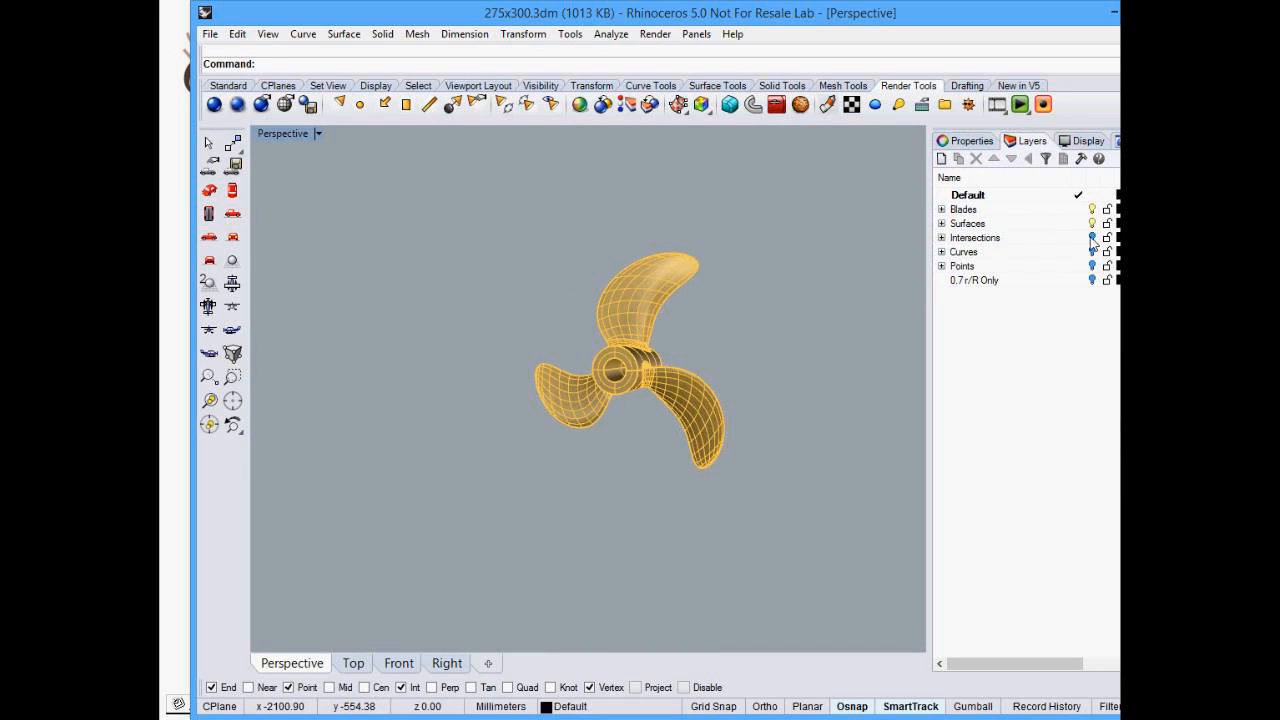
pyautogui.click(1092, 237)
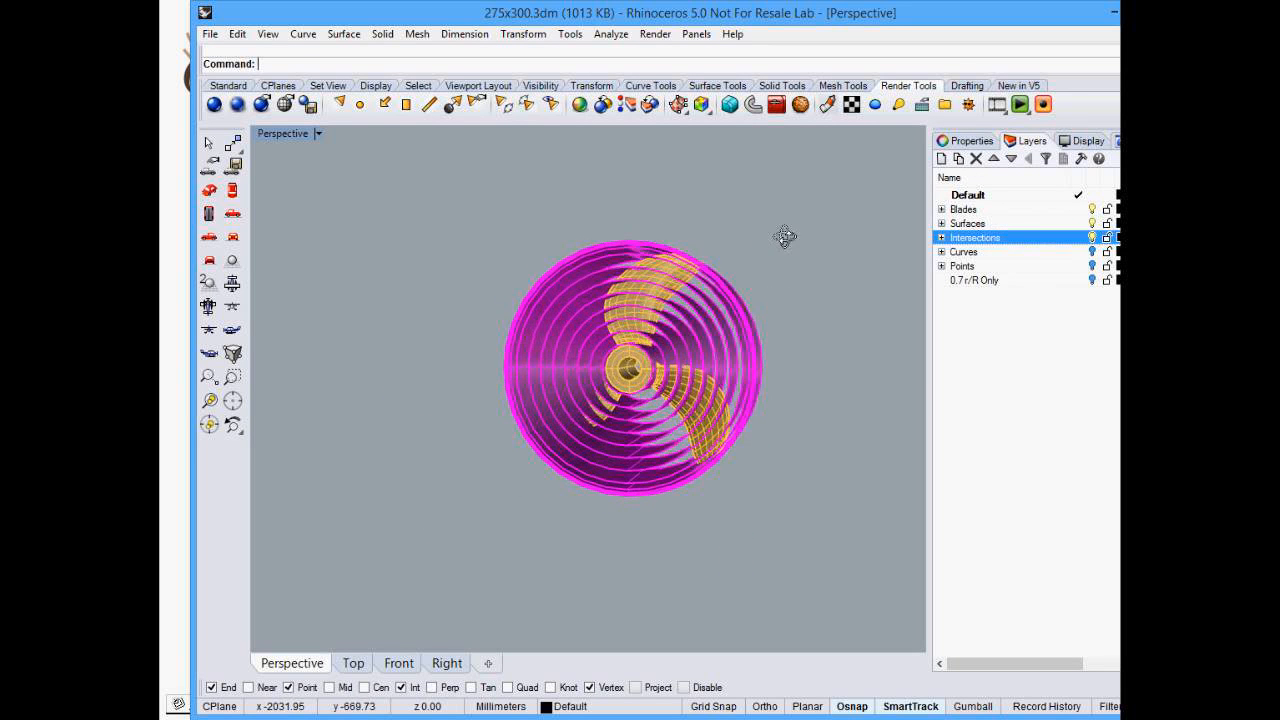
# - Zoom into the intersection cylinders and select a cylinder and a blade surface to examine them
pyautogui.moveTo(784, 236); pyautogui.dragTo(670, 258, button='right')
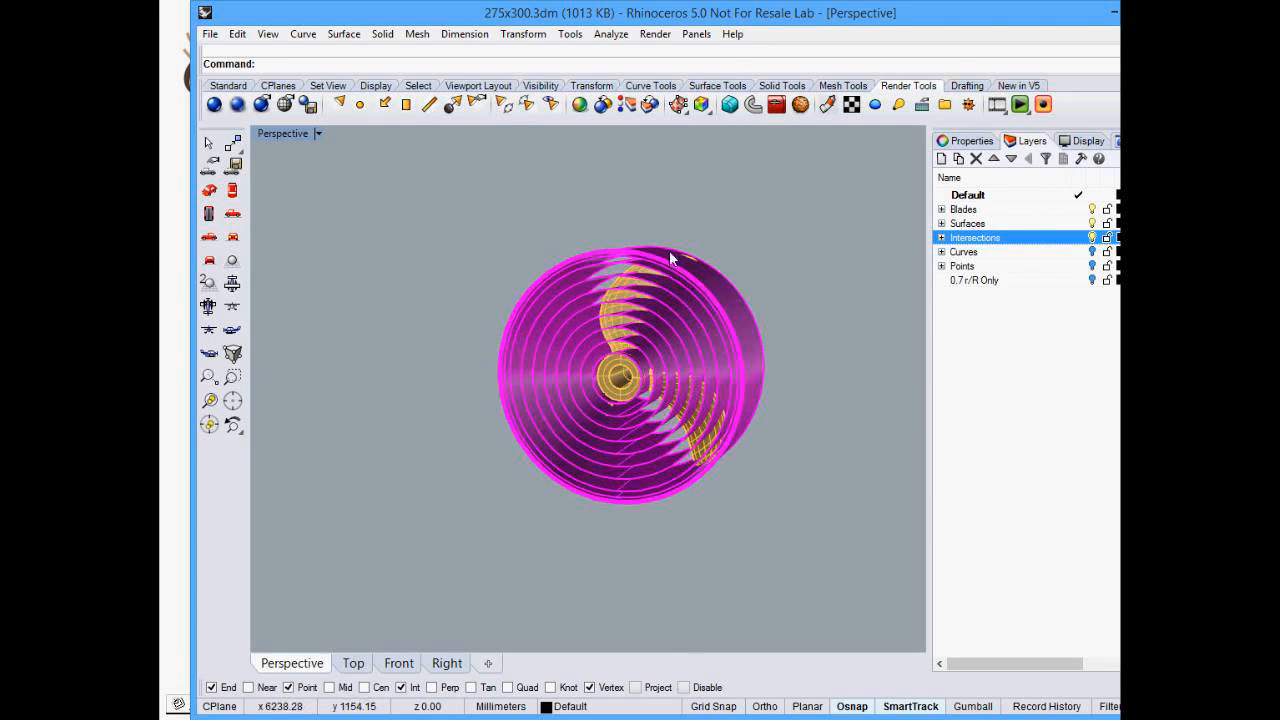
pyautogui.scroll(8, 623, 308)
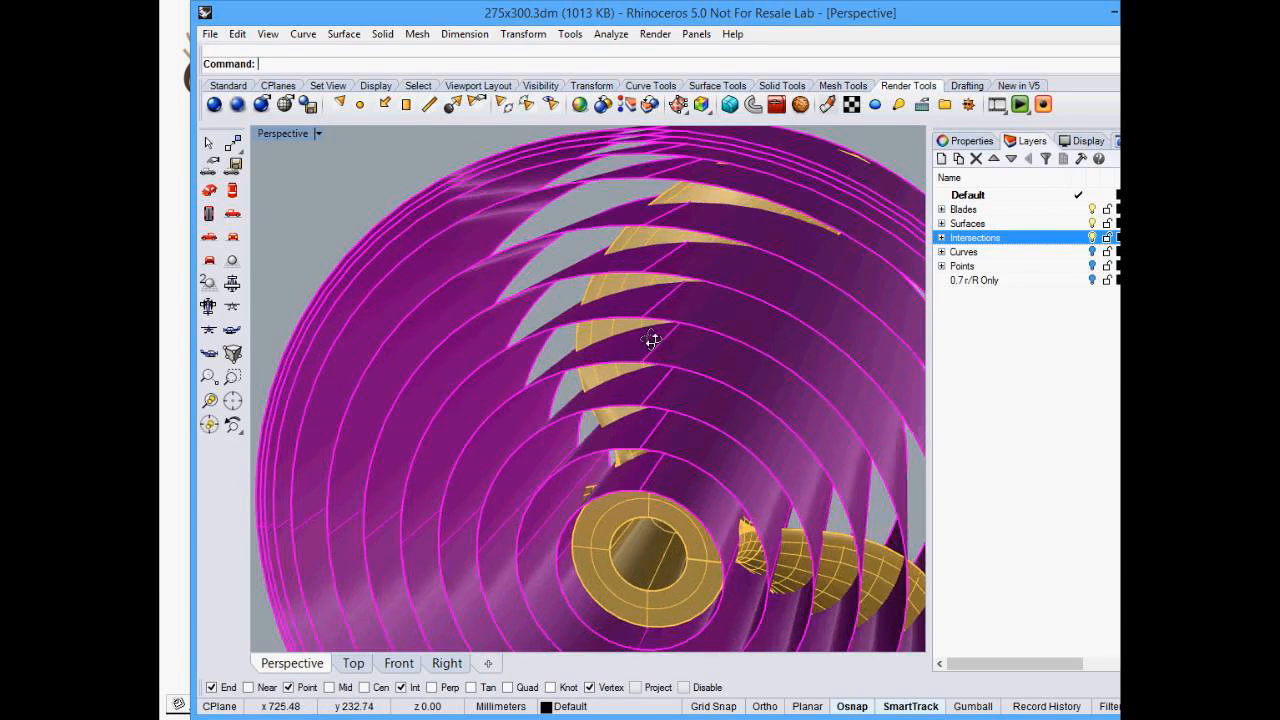
pyautogui.scroll(3, 651, 340)
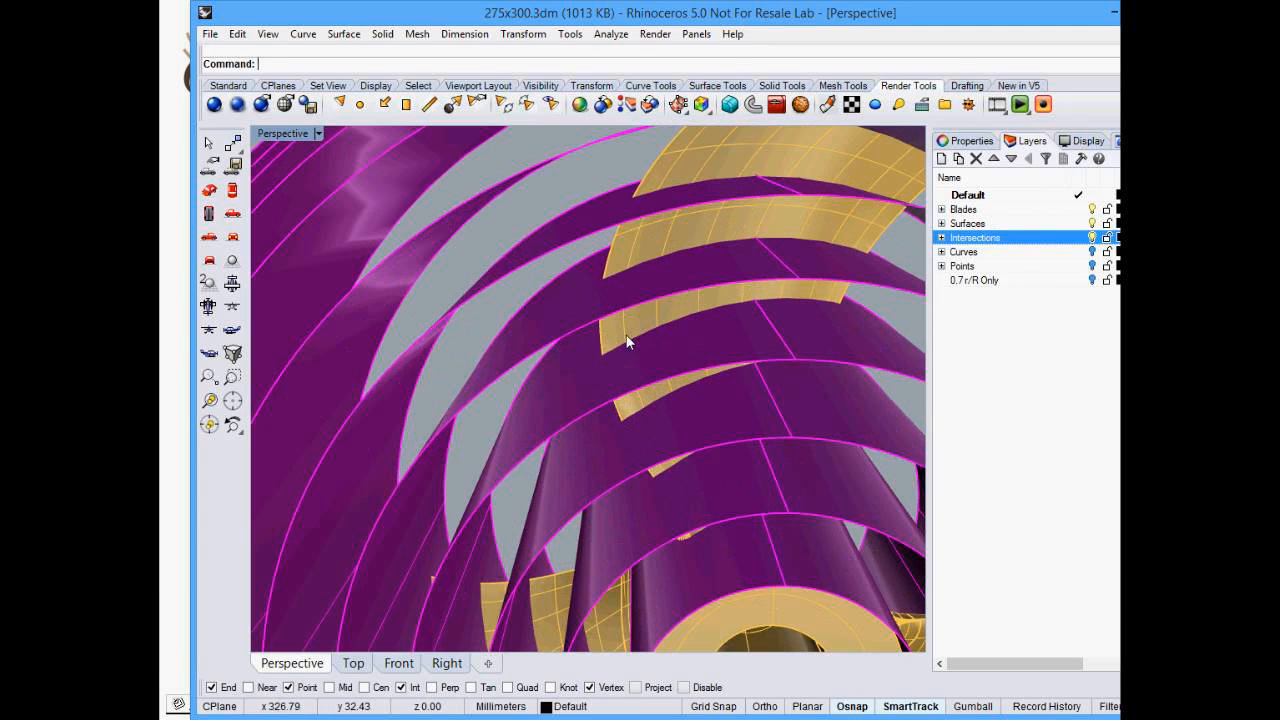
pyautogui.click(689, 325)
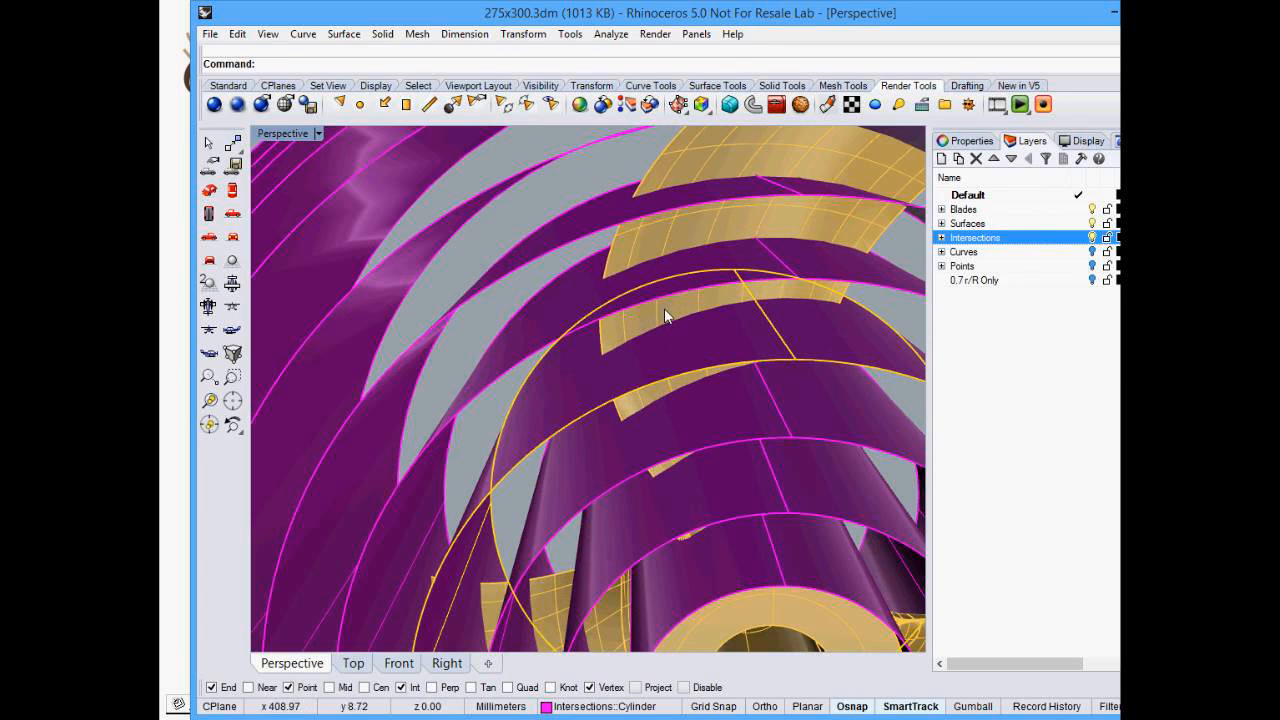
pyautogui.keyDown('shift'); pyautogui.click(664, 308); pyautogui.keyUp('shift')
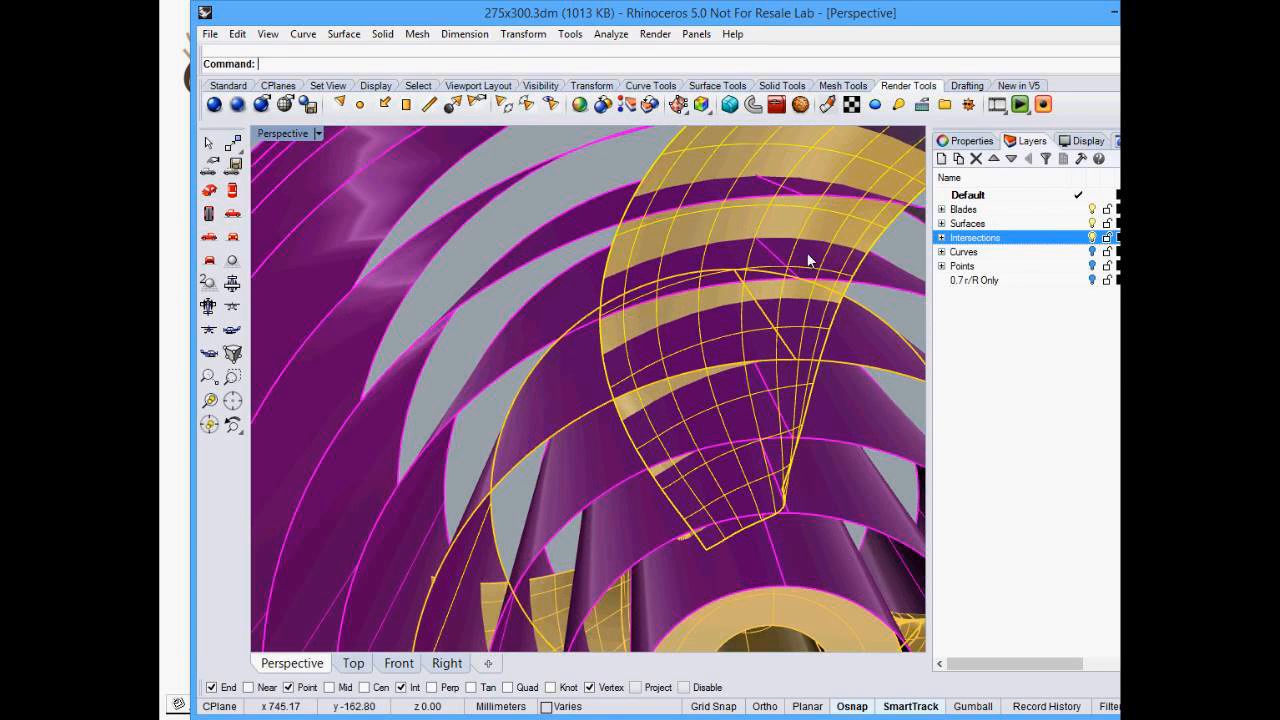
pyautogui.click(587, 186)
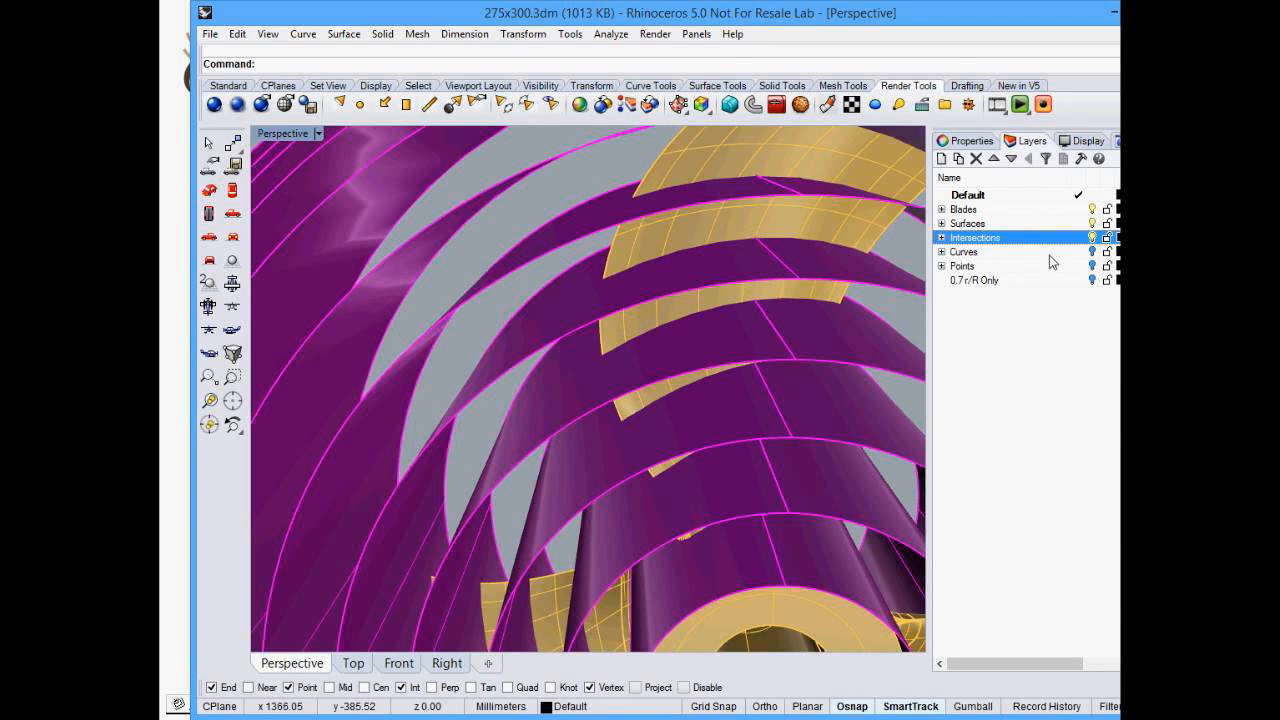
# - Turn on the Curves layer and turn off the Intersections layer
pyautogui.click(1091, 252)
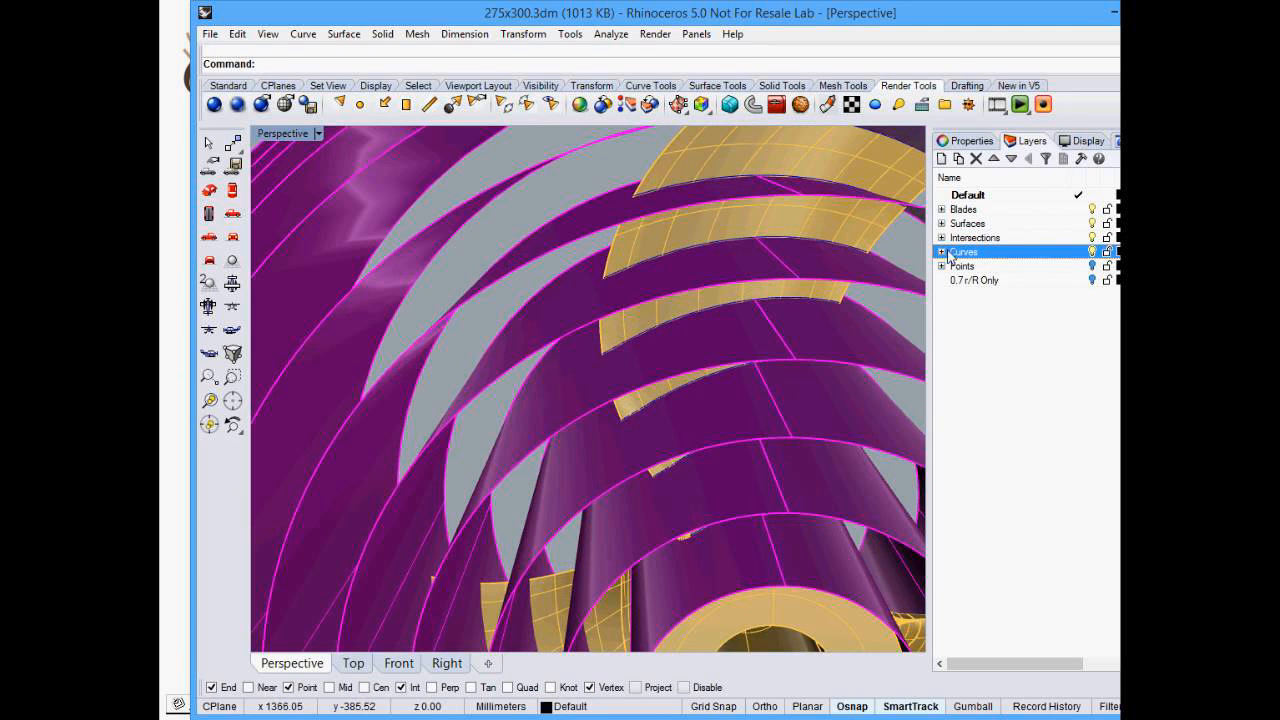
pyautogui.click(1092, 237)
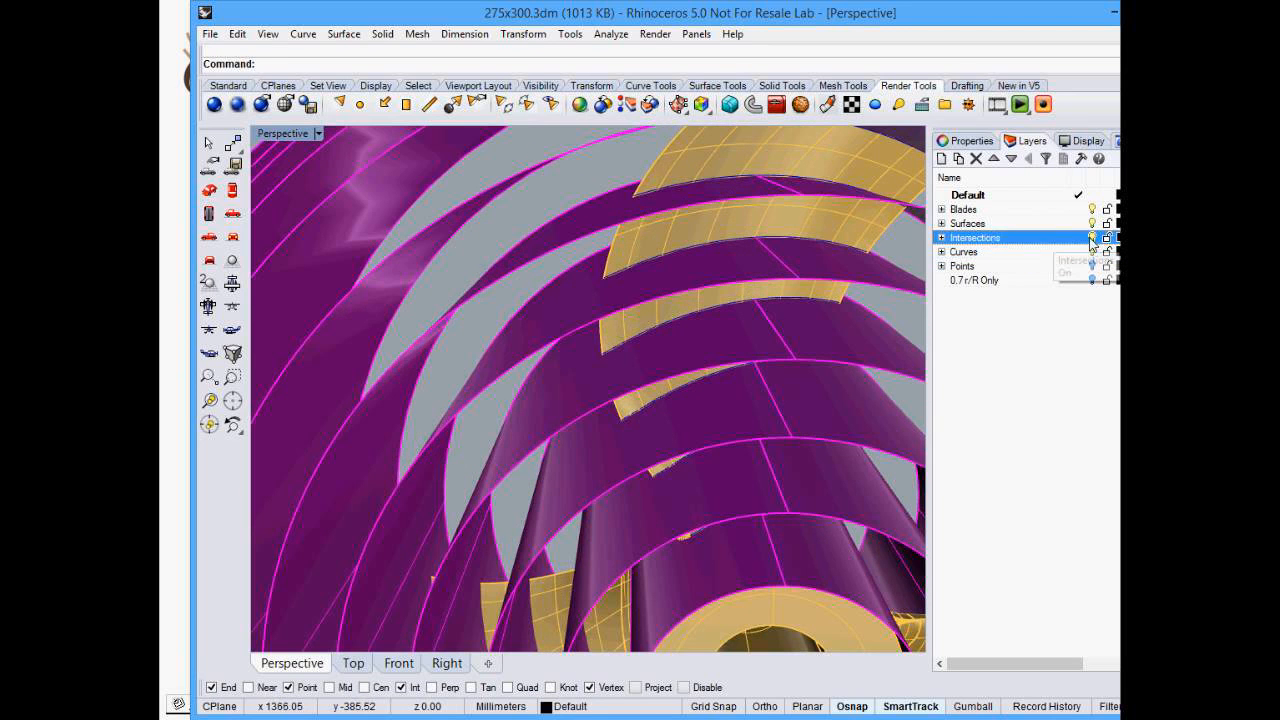
pyautogui.moveTo(866, 274); pyautogui.dragTo(603, 270, button='right')
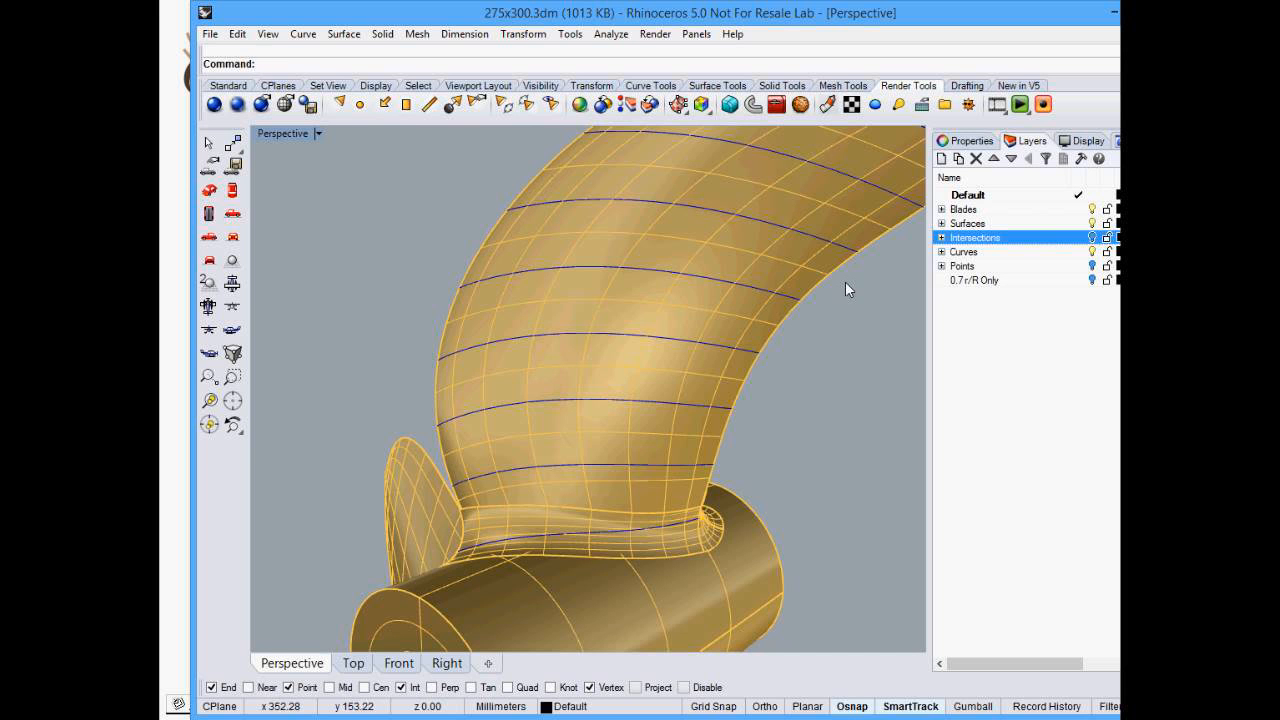
# - Select one blade section curve and divide it into 13 segments with point objects
pyautogui.scroll(-3, 582, 373)
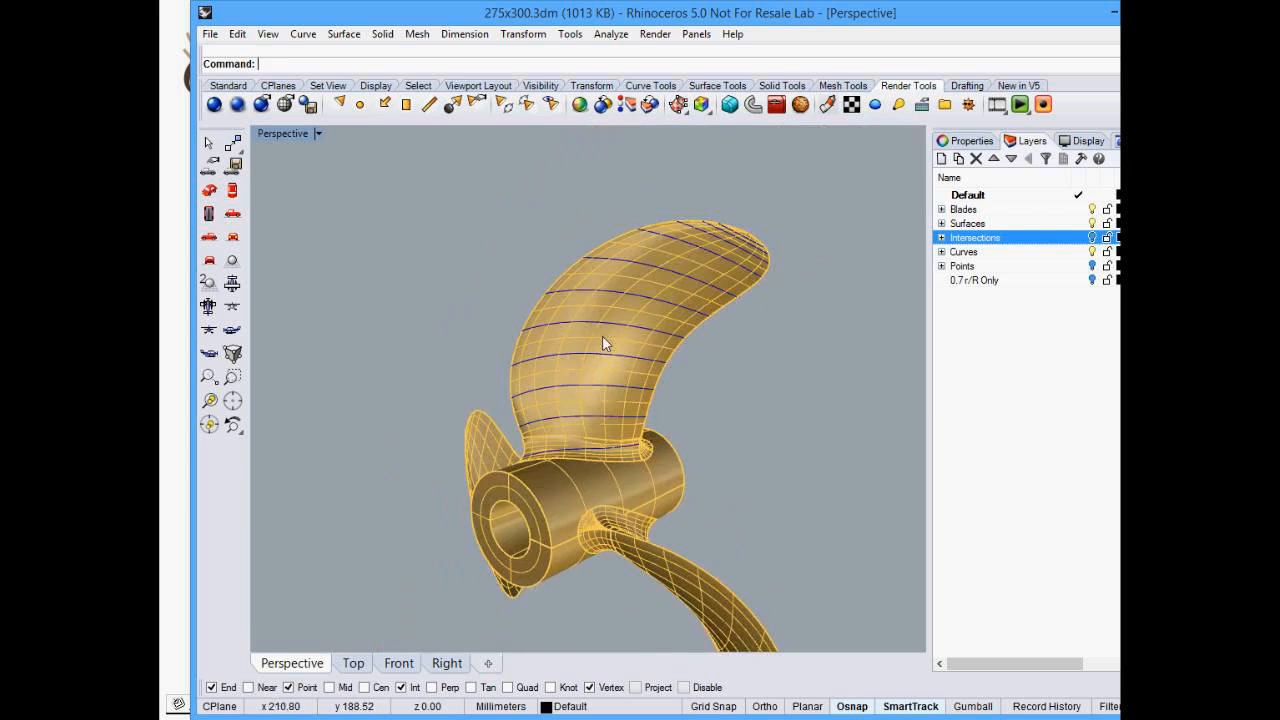
pyautogui.scroll(4, 592, 340)
pyautogui.moveTo(592, 345); pyautogui.dragTo(690, 368, button='right')
pyautogui.scroll(-3, 632, 292)
pyautogui.scroll(4, 717, 296)
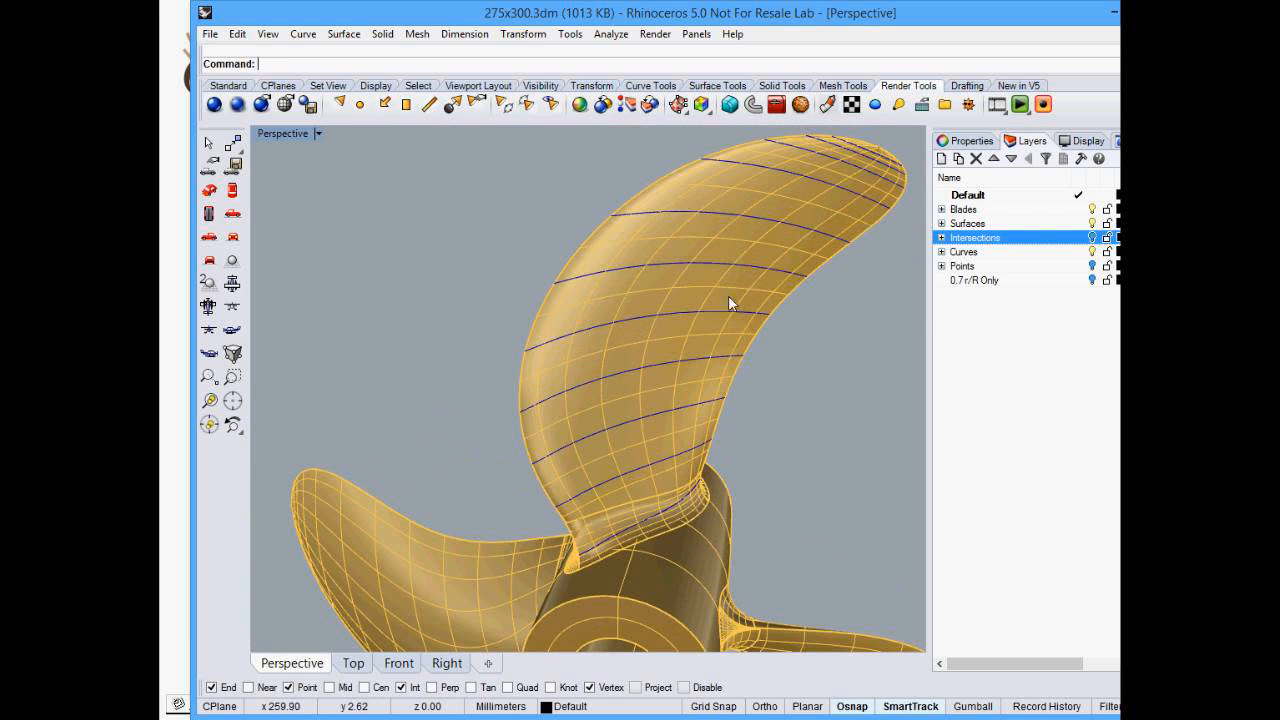
pyautogui.click(712, 262)
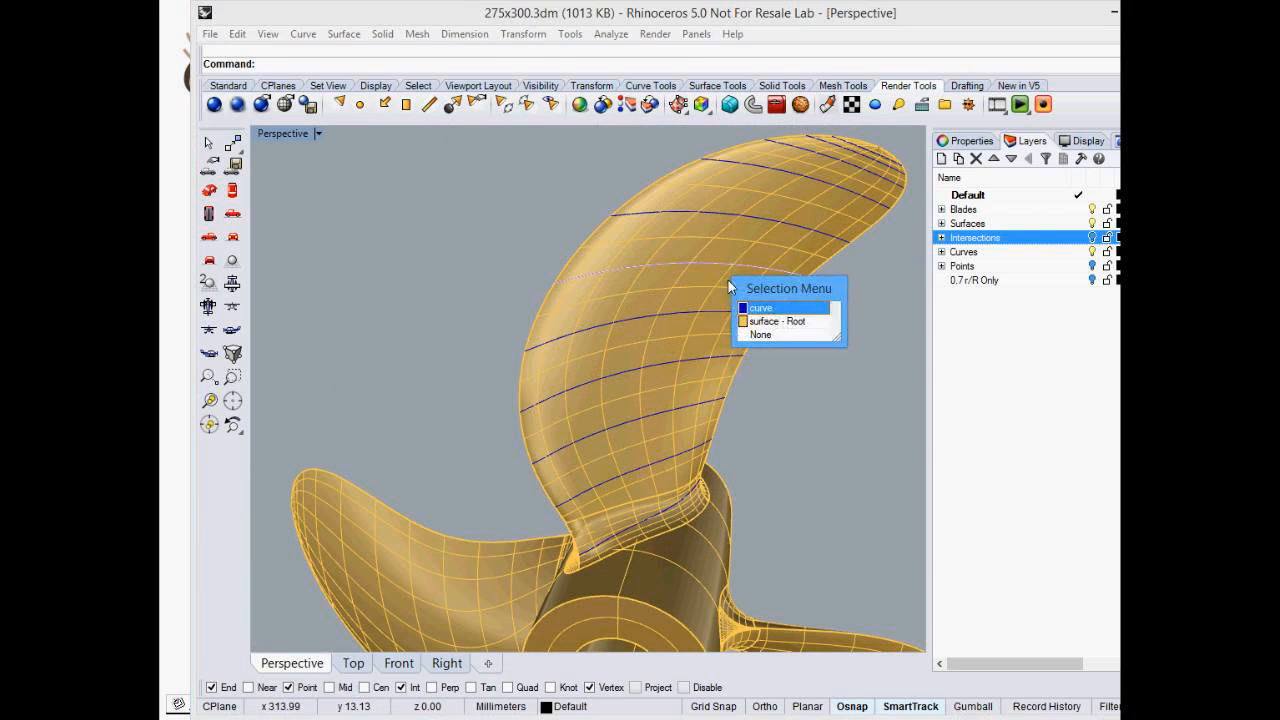
pyautogui.click(759, 309)
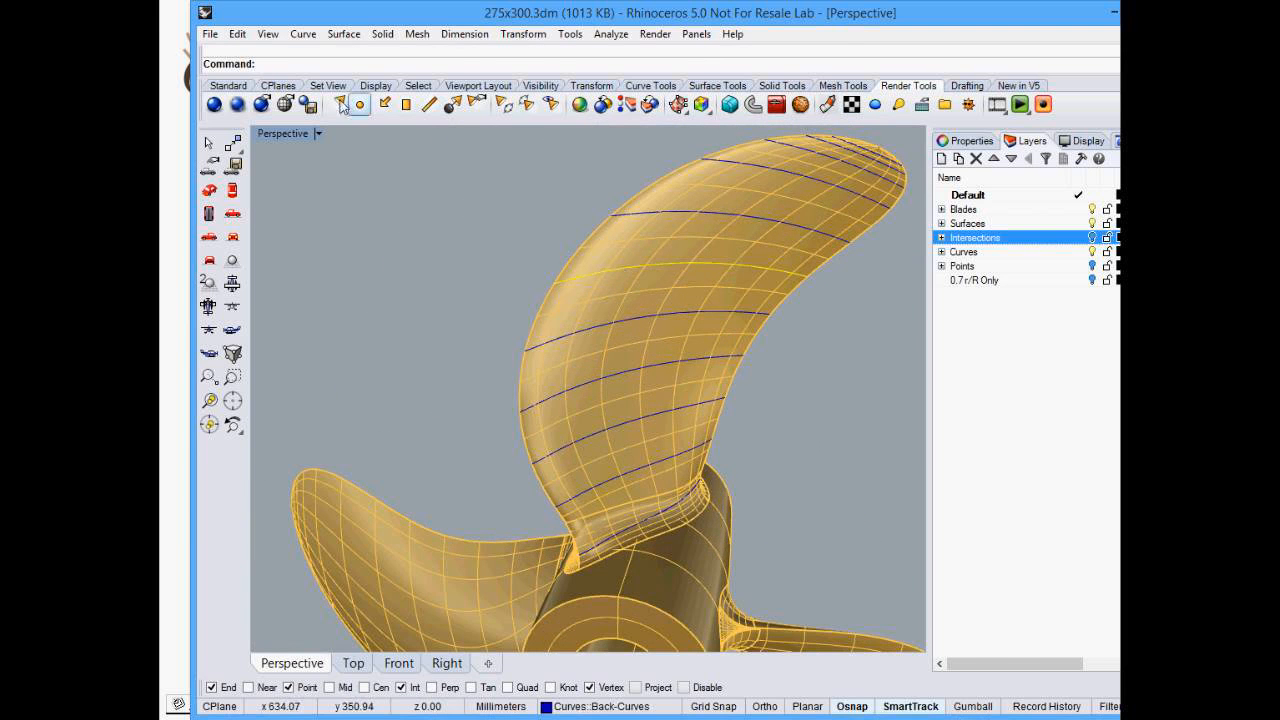
pyautogui.click(303, 34)
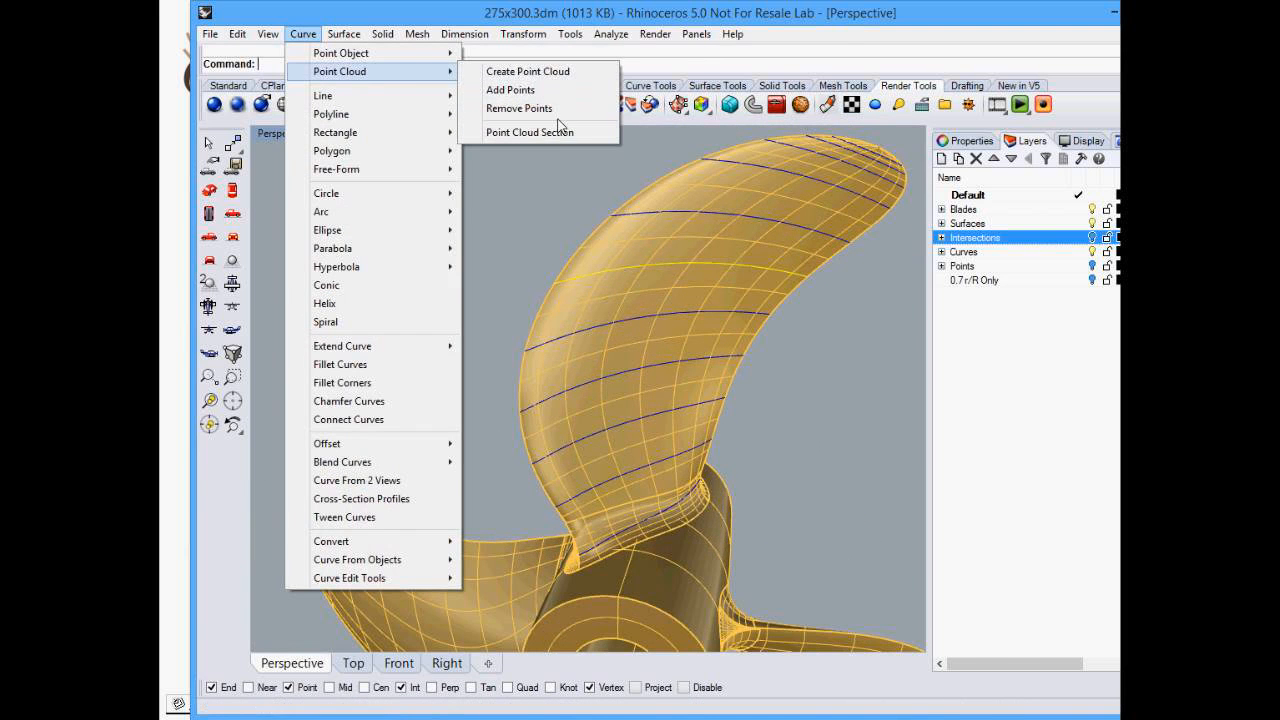
pyautogui.moveTo(420, 54)
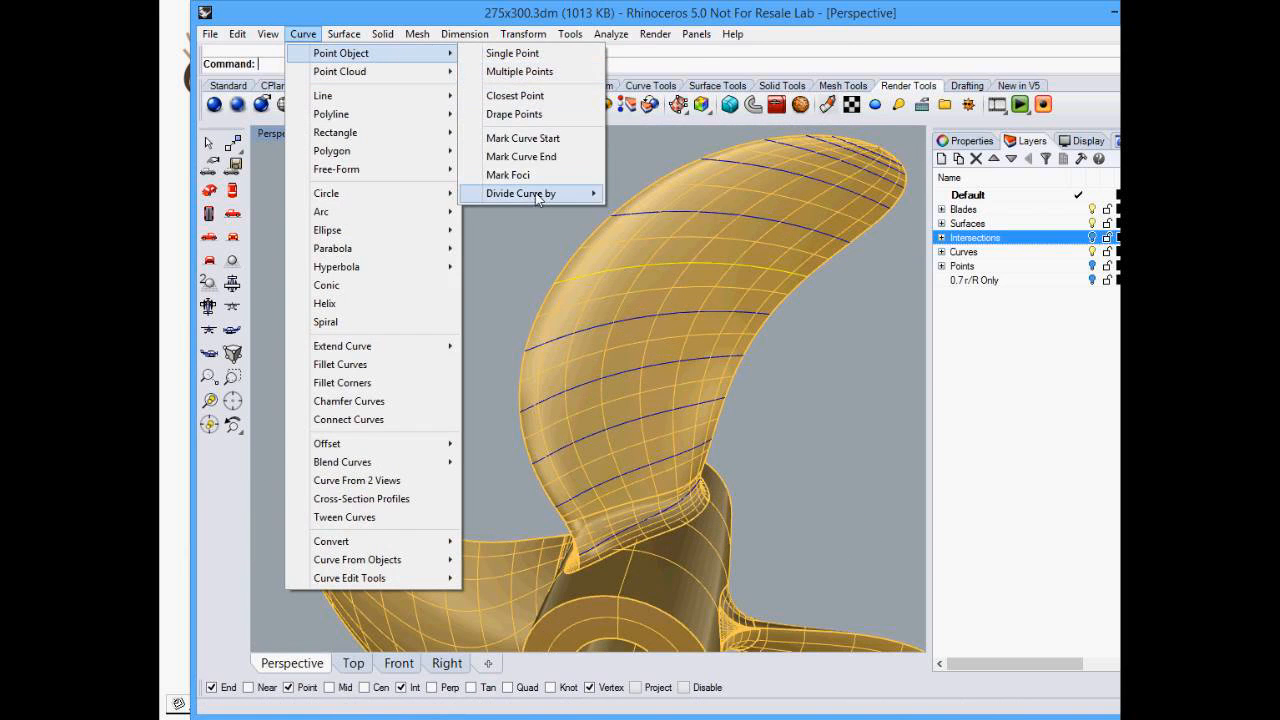
pyautogui.moveTo(539, 203)
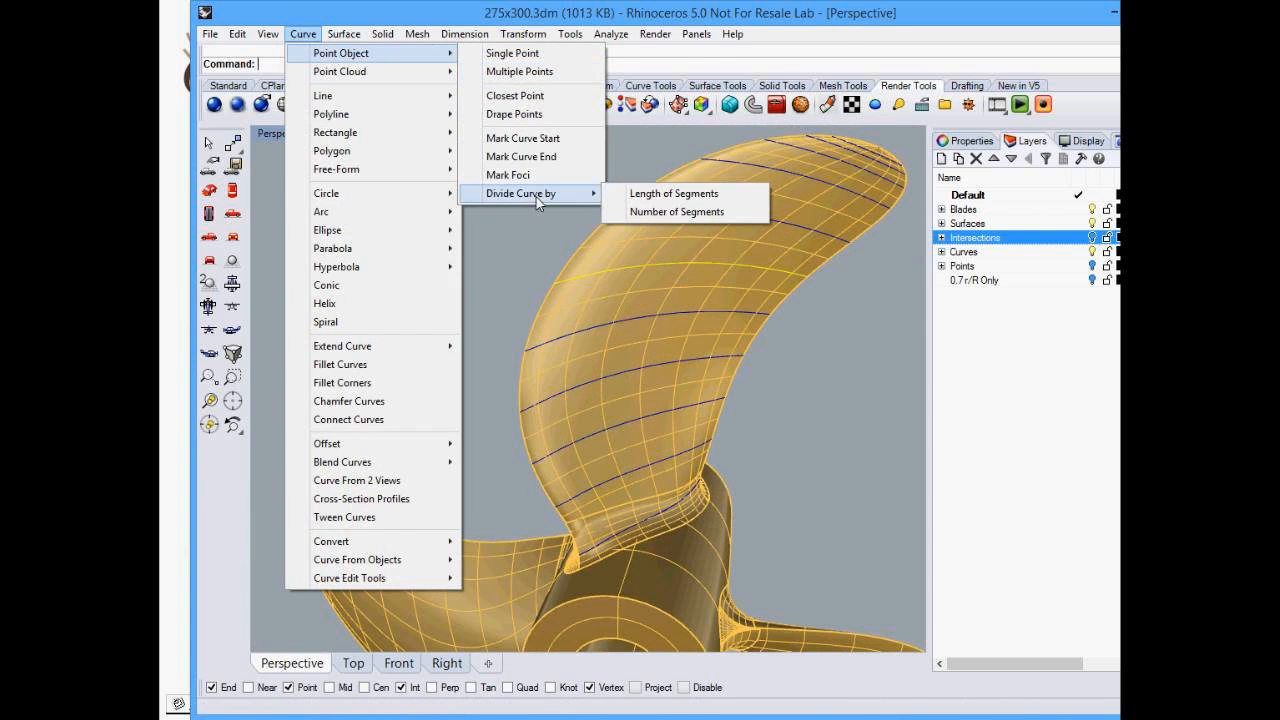
pyautogui.click(663, 214)
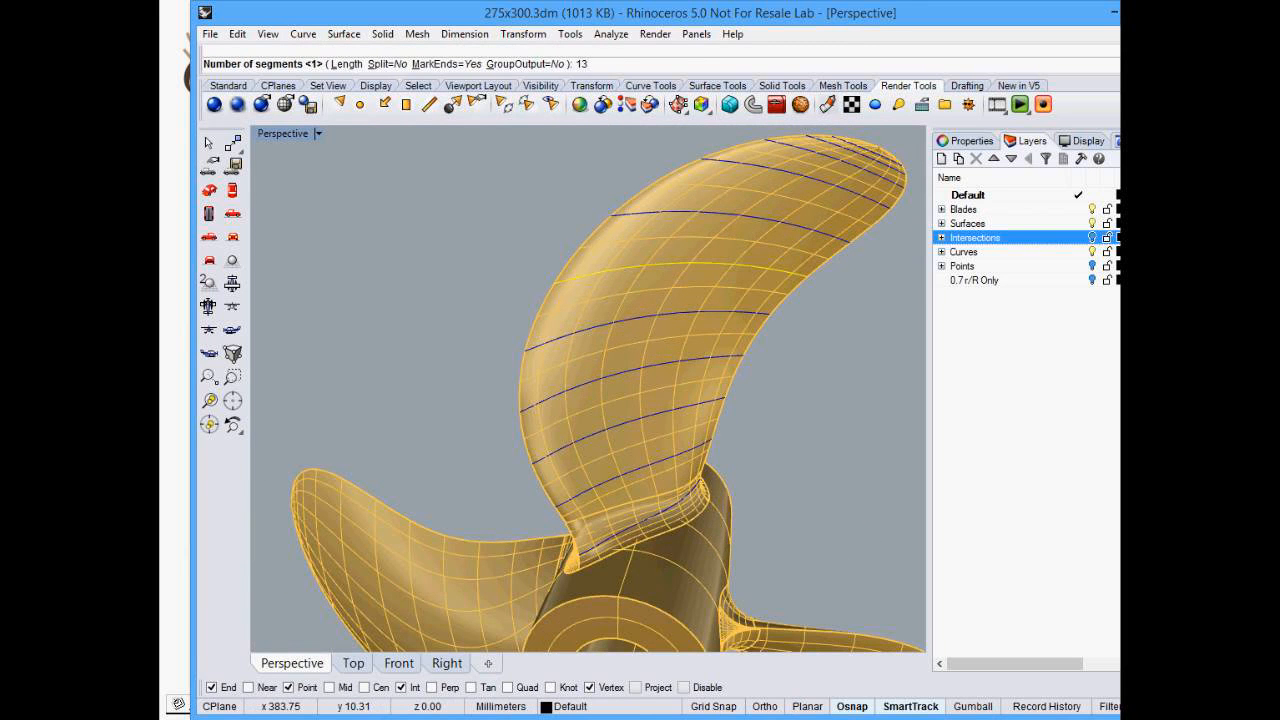
pyautogui.write('13')
pyautogui.press('Return')
# - Zoom in on the divided curve's points and toggle the Curves layer off and on to inspect the blade
pyautogui.scroll(5, 630, 250)
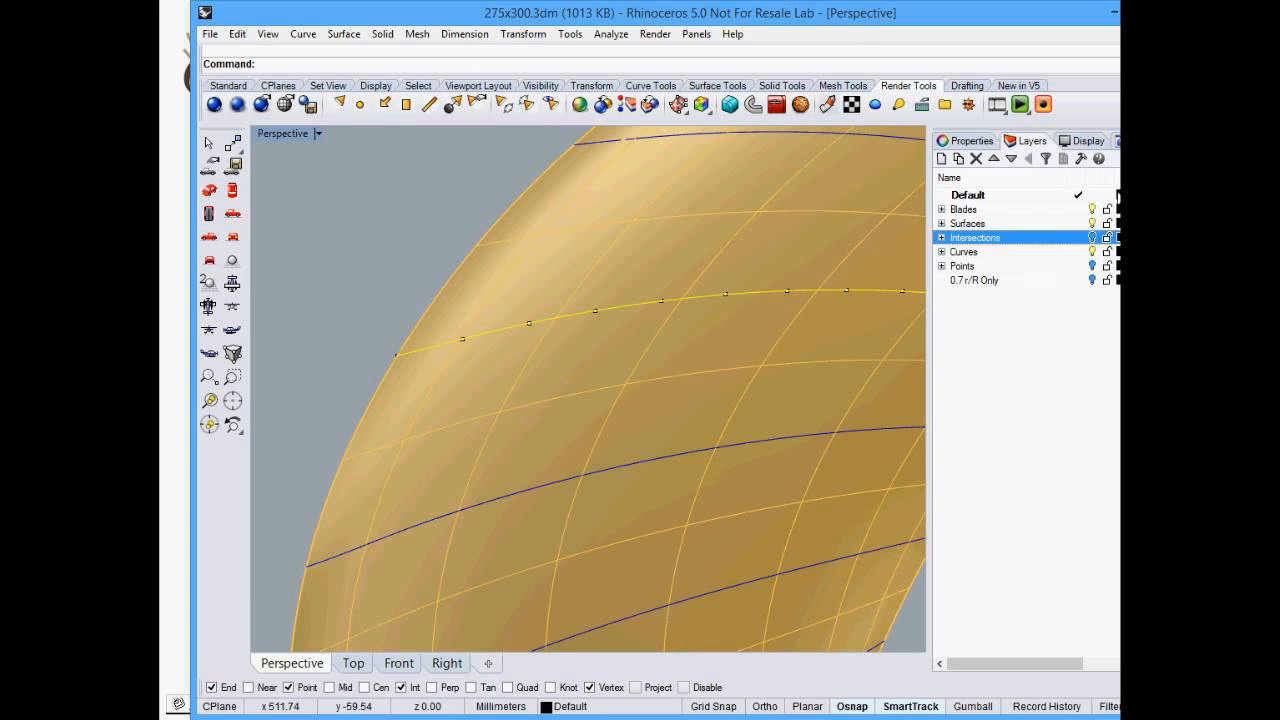
pyautogui.click(967, 194)
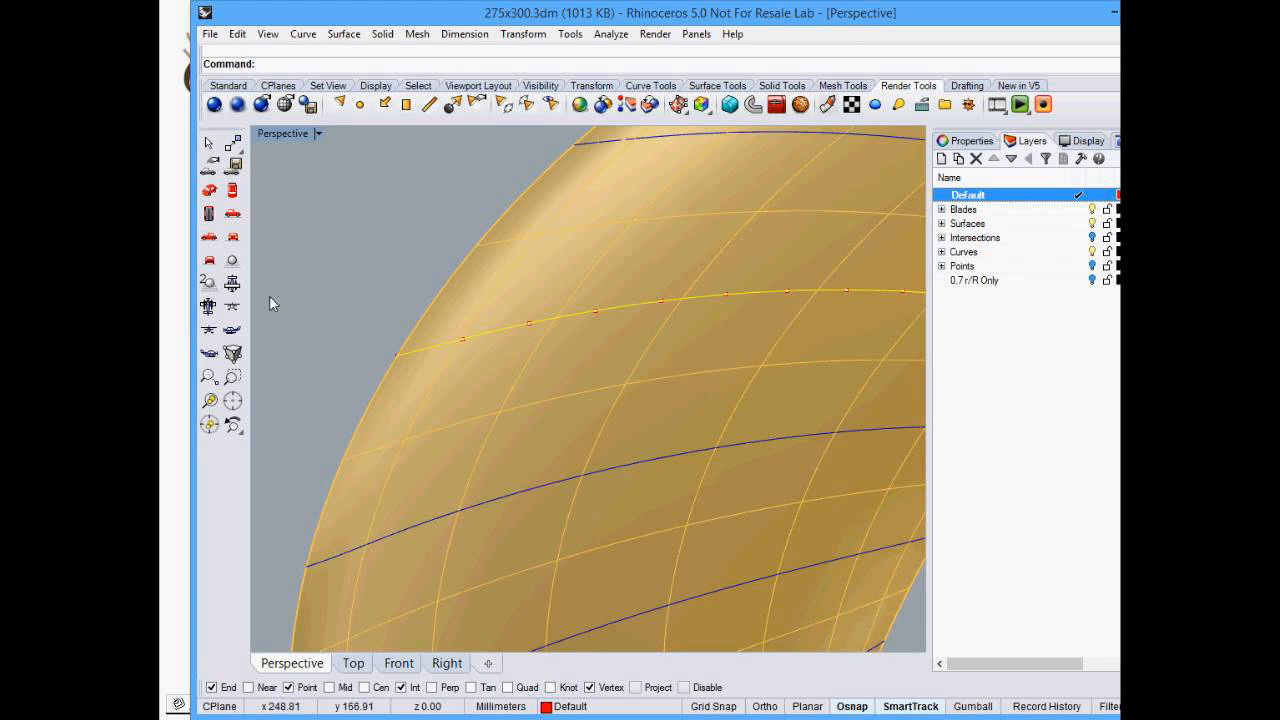
pyautogui.click(377, 303)
pyautogui.scroll(-3, 460, 345)
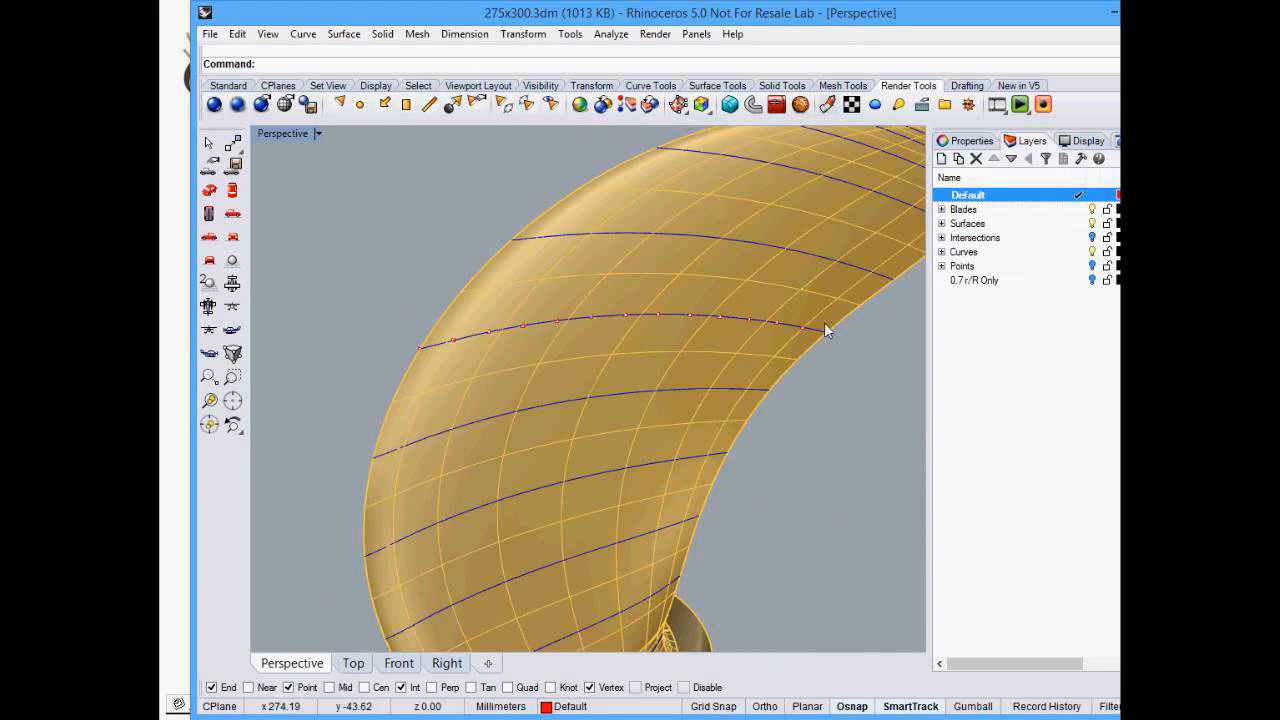
pyautogui.click(1094, 253)
pyautogui.moveTo(569, 306); pyautogui.dragTo(875, 390, button='right')
pyautogui.scroll(-5, 688, 376)
pyautogui.scroll(6, 570, 308)
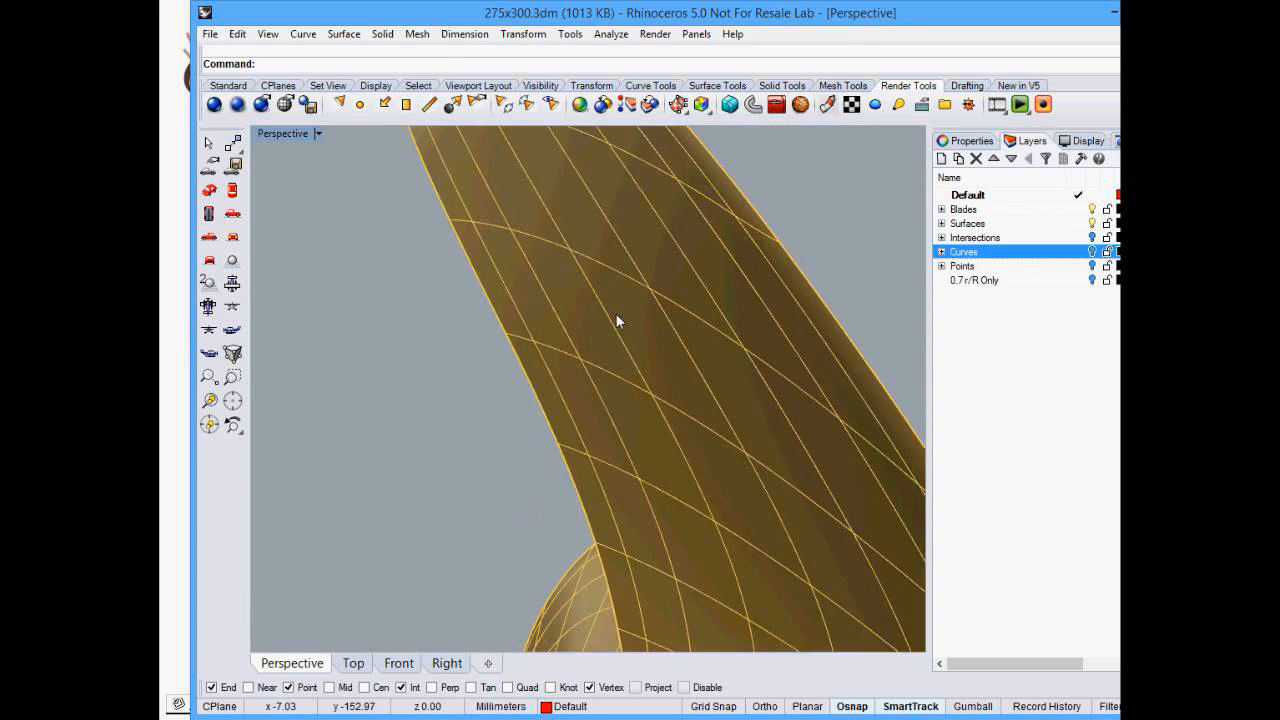
pyautogui.moveTo(660, 317); pyautogui.dragTo(631, 326, button='right')
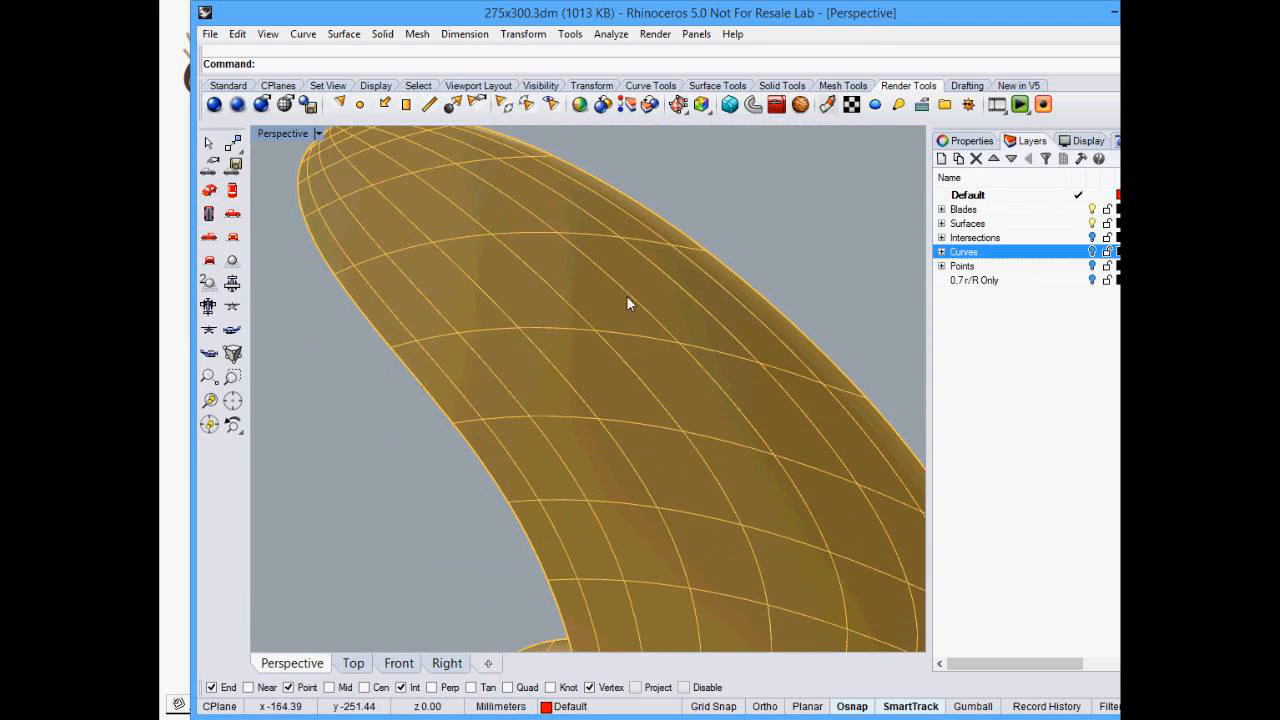
pyautogui.click(1092, 251)
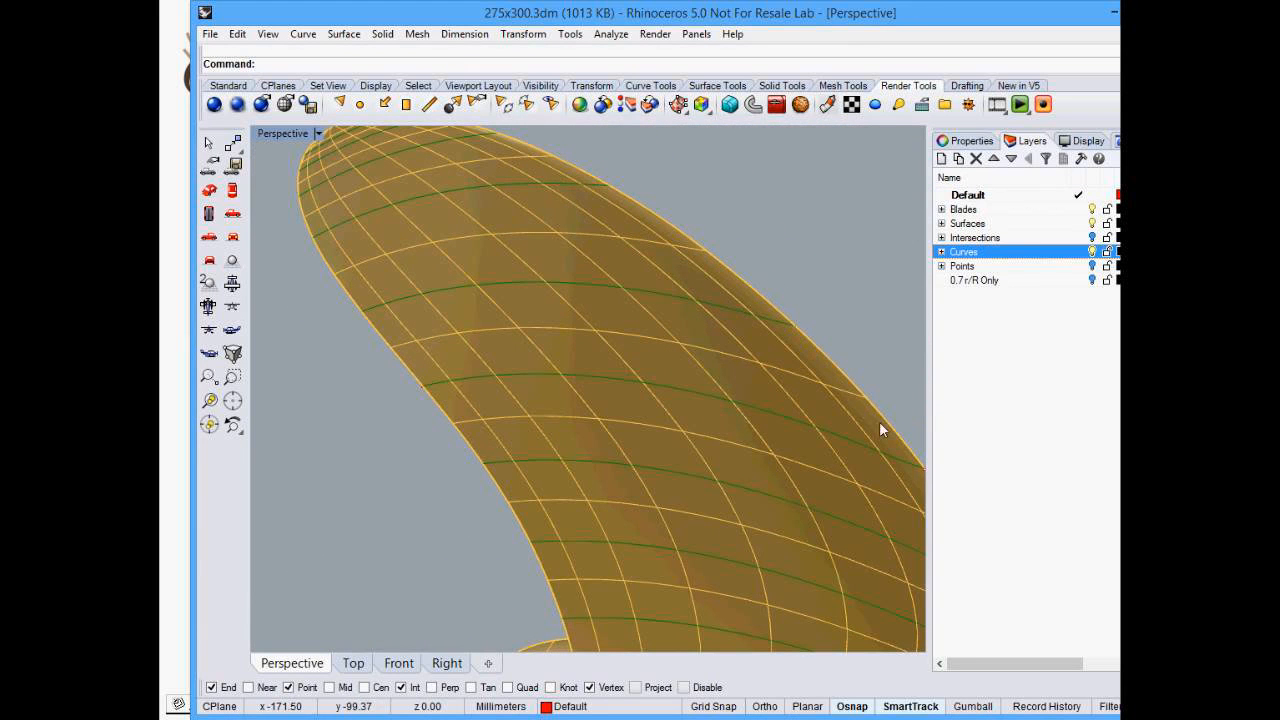
# - Turn on the Points layer, make it the current layer, and hide the Default layer
pyautogui.click(1092, 265)
pyautogui.doubleClick(1055, 268)
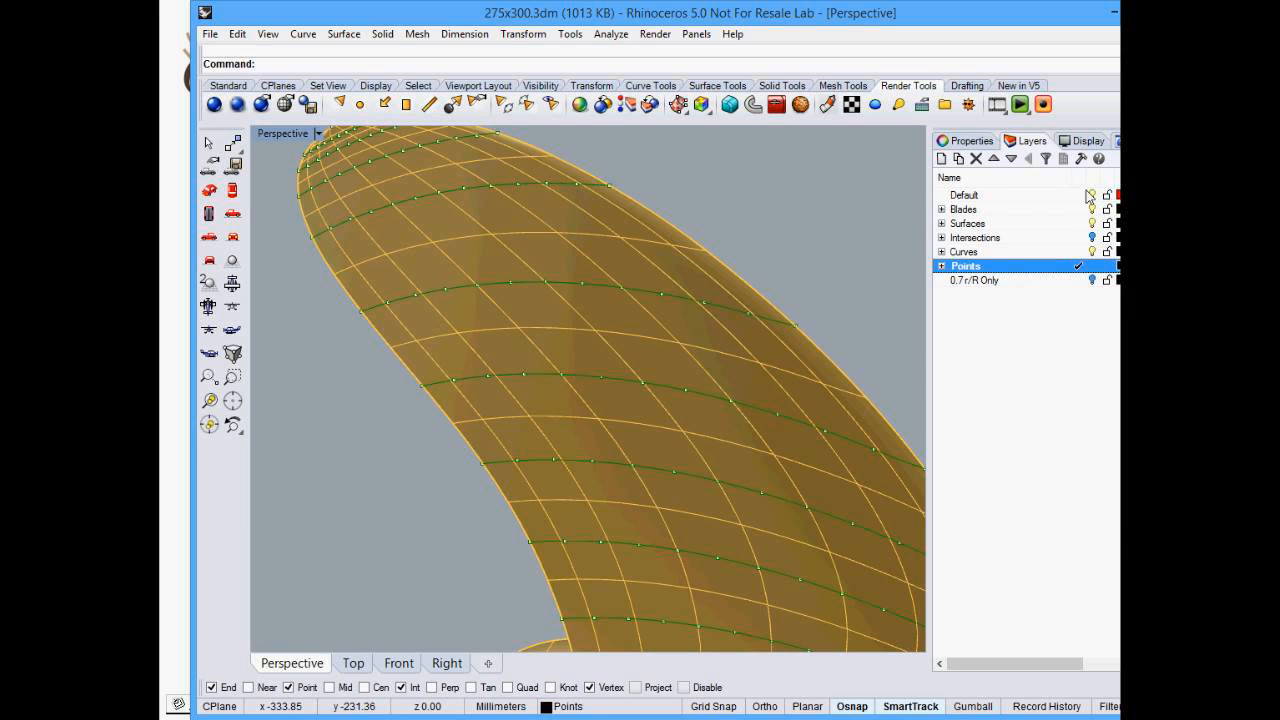
pyautogui.click(1091, 199)
# - Orbit and zoom around the propeller to examine the points along the blade's section curves
pyautogui.moveTo(745, 282); pyautogui.dragTo(455, 270, button='right')
pyautogui.scroll(-1, 491, 277)
pyautogui.scroll(-2, 480, 360)
pyautogui.scroll(-1, 460, 474)
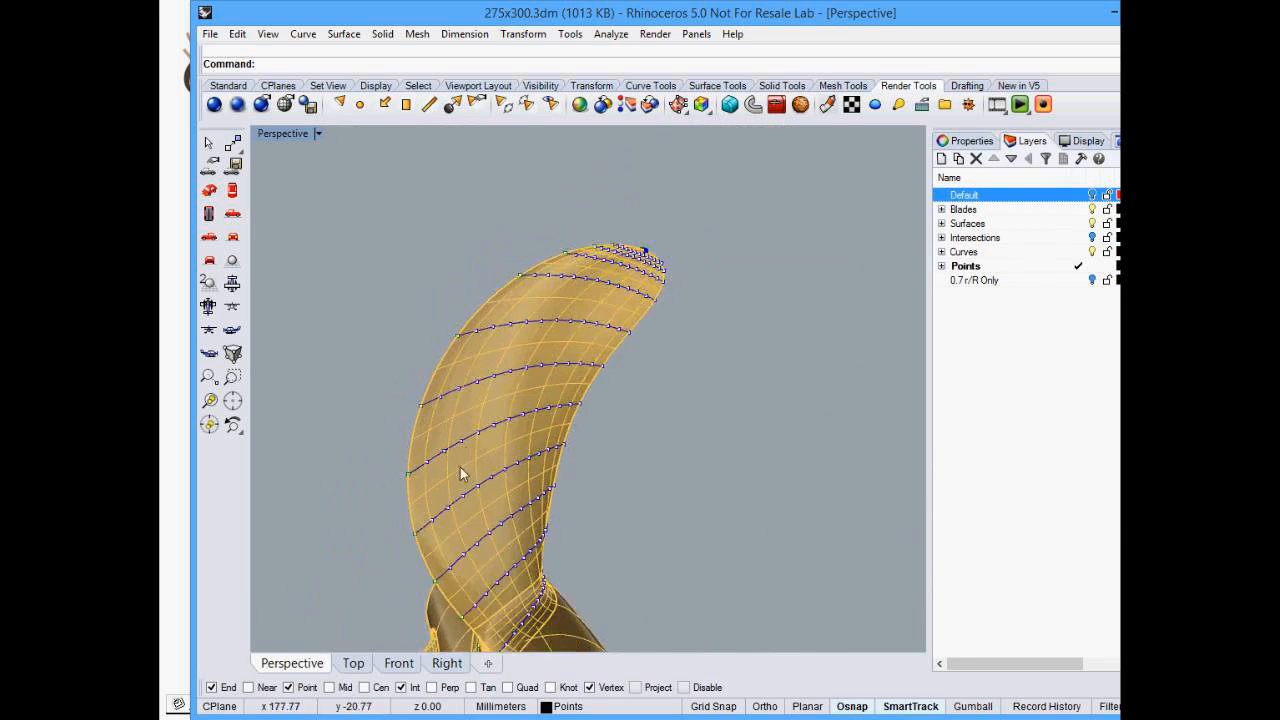
pyautogui.scroll(-2, 466, 455)
pyautogui.scroll(-5, 466, 449)
pyautogui.moveTo(422, 466); pyautogui.dragTo(378, 467, button='right')
pyautogui.scroll(8, 378, 467)
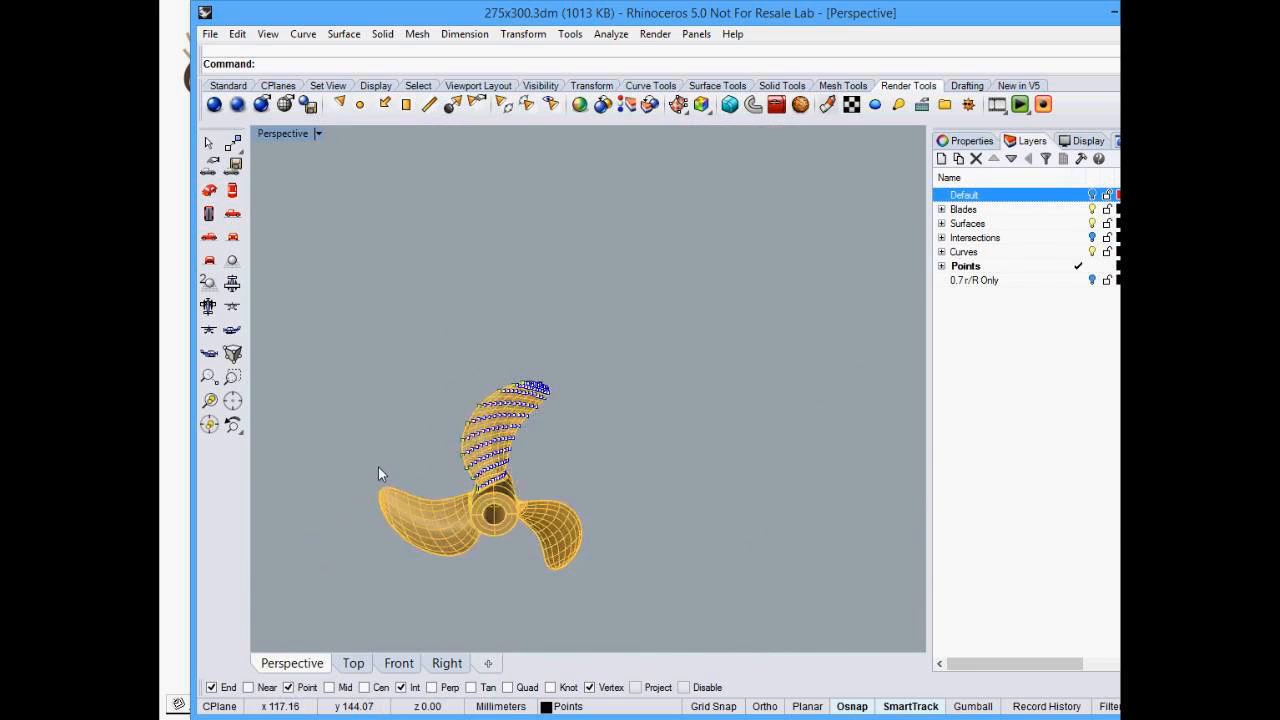
pyautogui.scroll(1, 575, 530)
pyautogui.scroll(1, 595, 505)
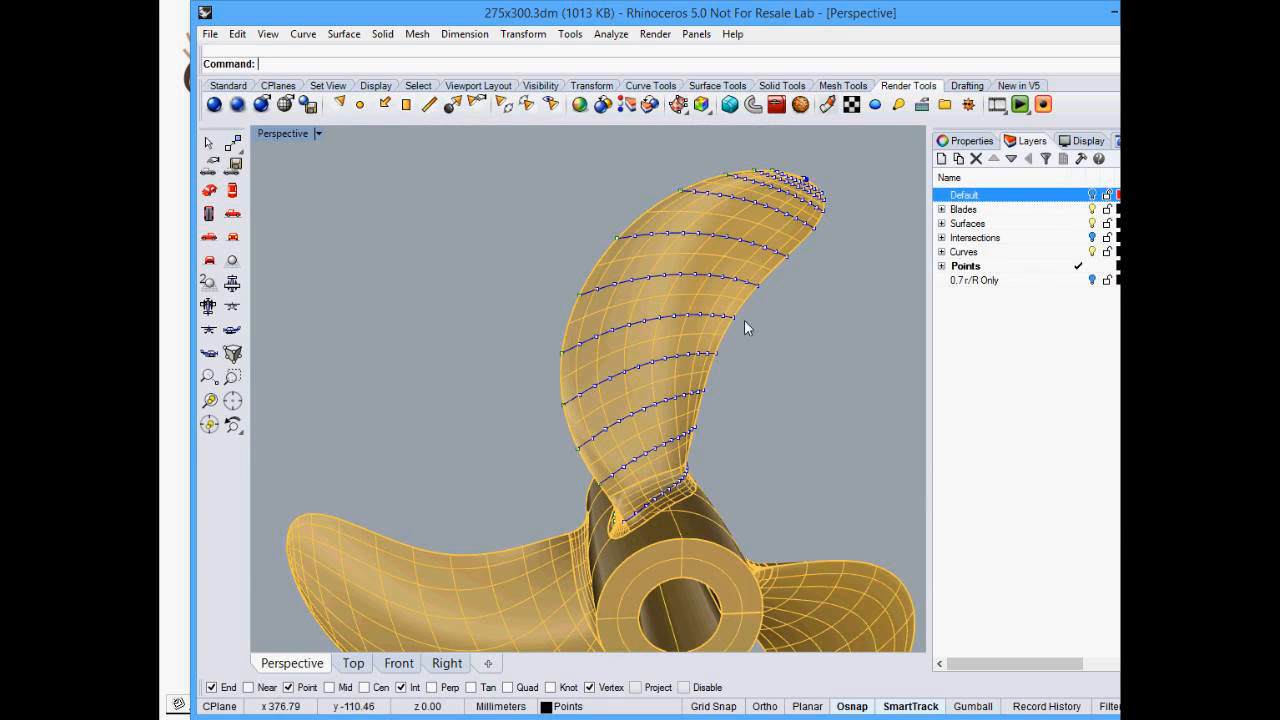
# - Pick a point on the blade section and switch to the spreadsheet of section coordinates
pyautogui.moveTo(755, 323)
pyautogui.mouseDown(button='right')
pyautogui.moveTo(737, 334)
pyautogui.moveTo(771, 343)
pyautogui.moveTo(761, 326)
pyautogui.mouseUp(button='right')
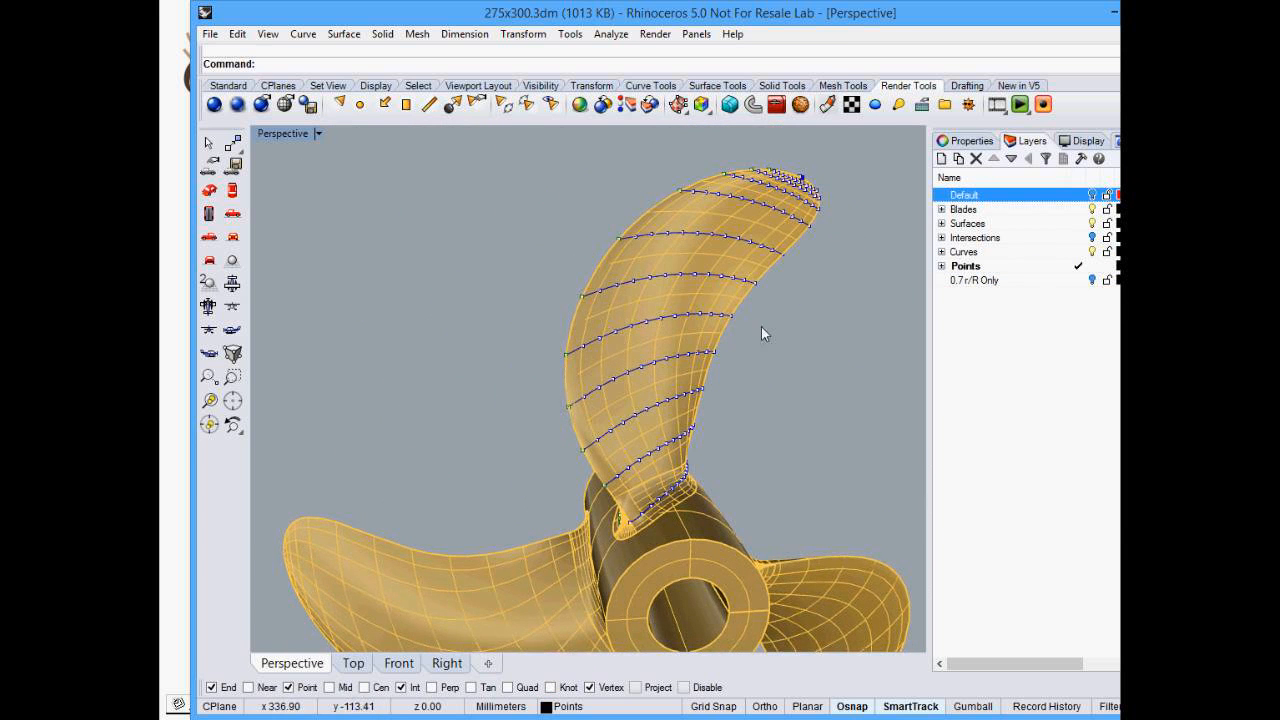
pyautogui.click(632, 327)
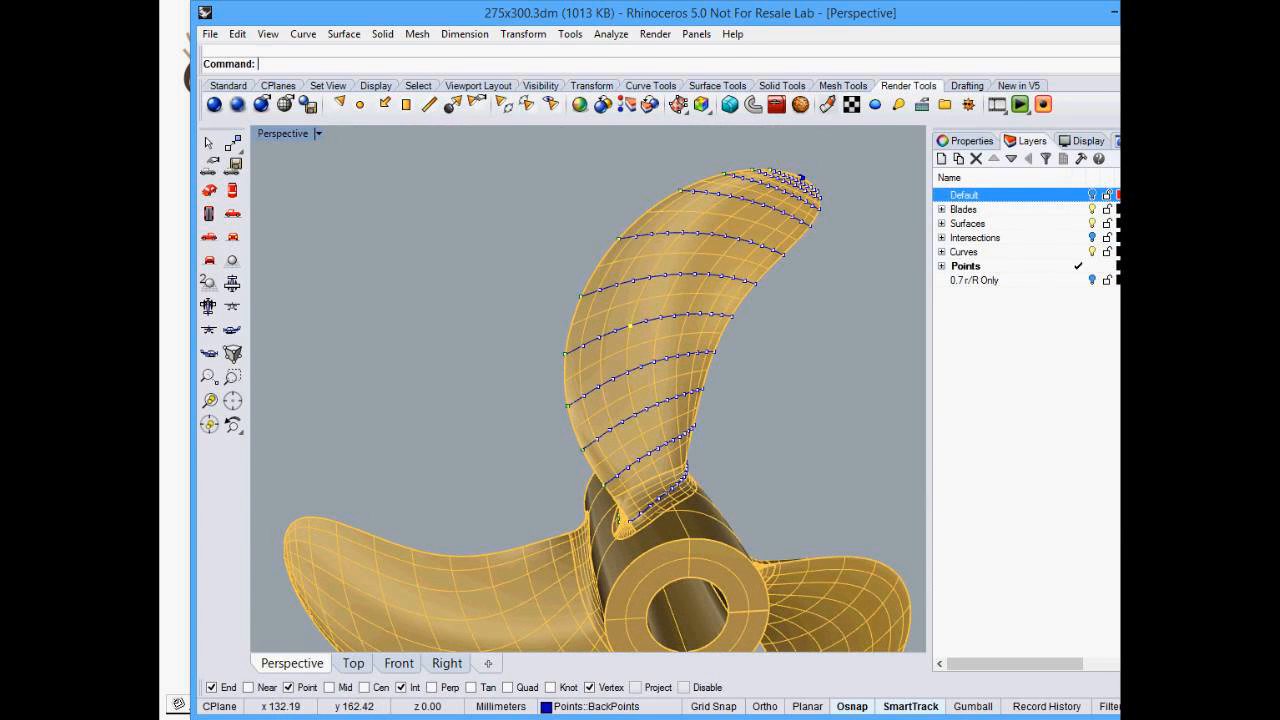
pyautogui.hotkey('alt', 'Tab')
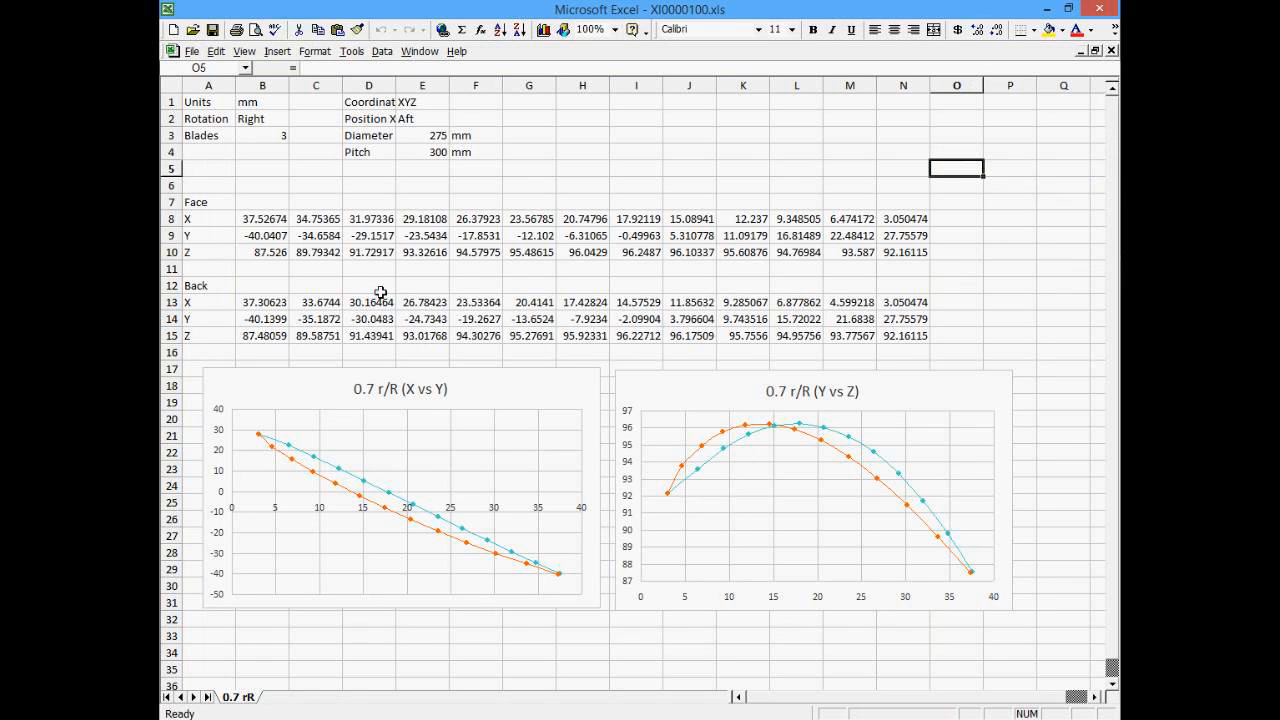
# - Select the face X, Y, Z coordinate rows in the spreadsheet and switch to PropCad
pyautogui.moveTo(247, 219); pyautogui.dragTo(372, 251)
pyautogui.moveTo(481, 250); pyautogui.dragTo(908, 253)
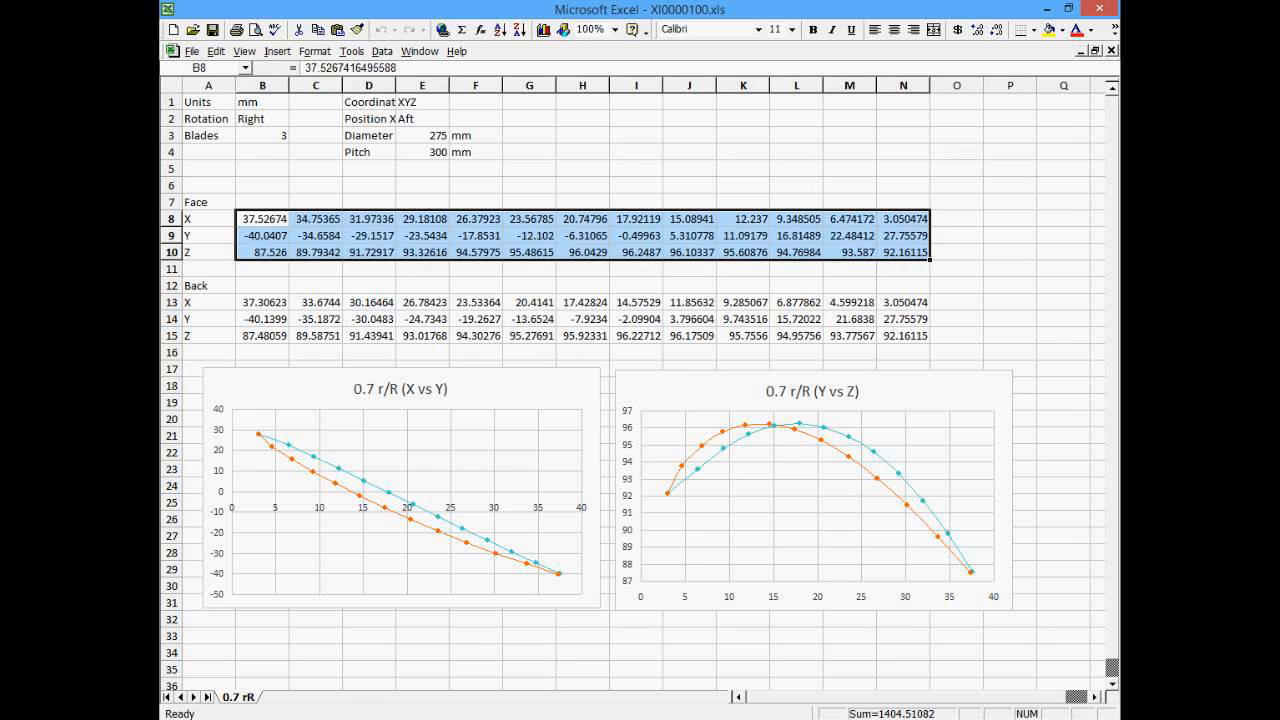
pyautogui.hotkey('alt', 'Tab')
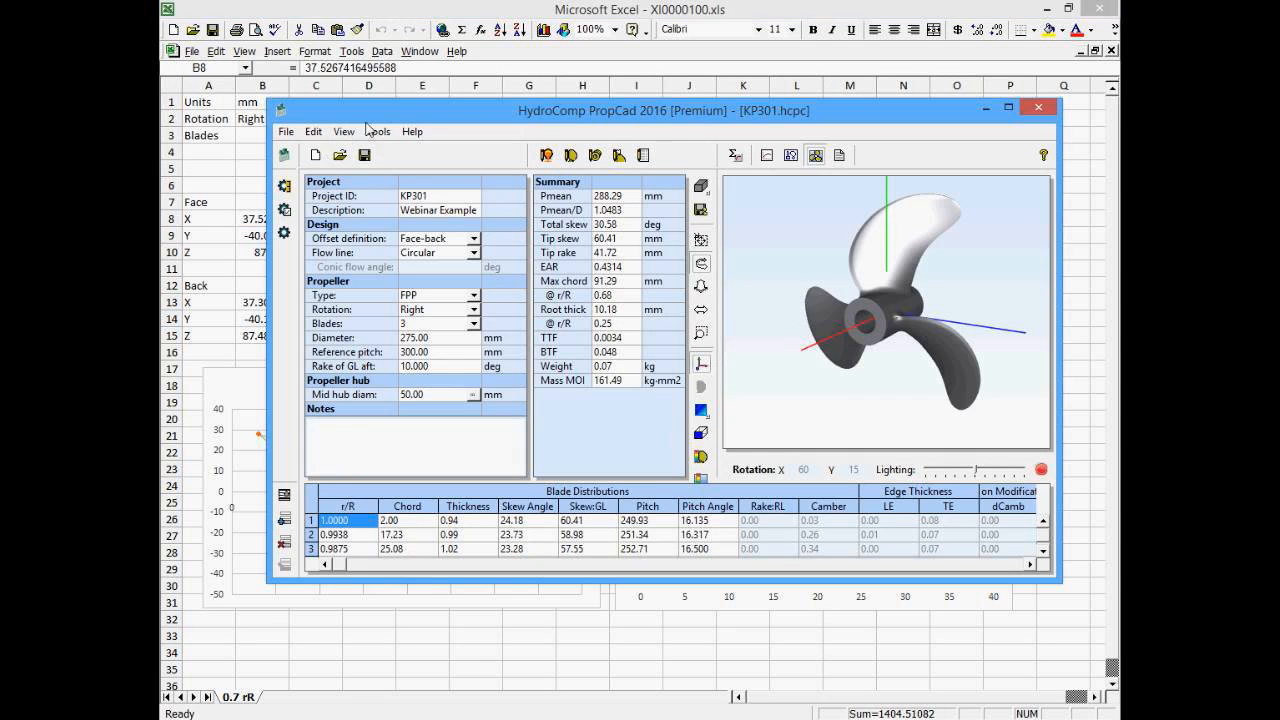
# - Start a new propeller design and open the ScanConverter (Face-Back) utility
pyautogui.click(315, 156)
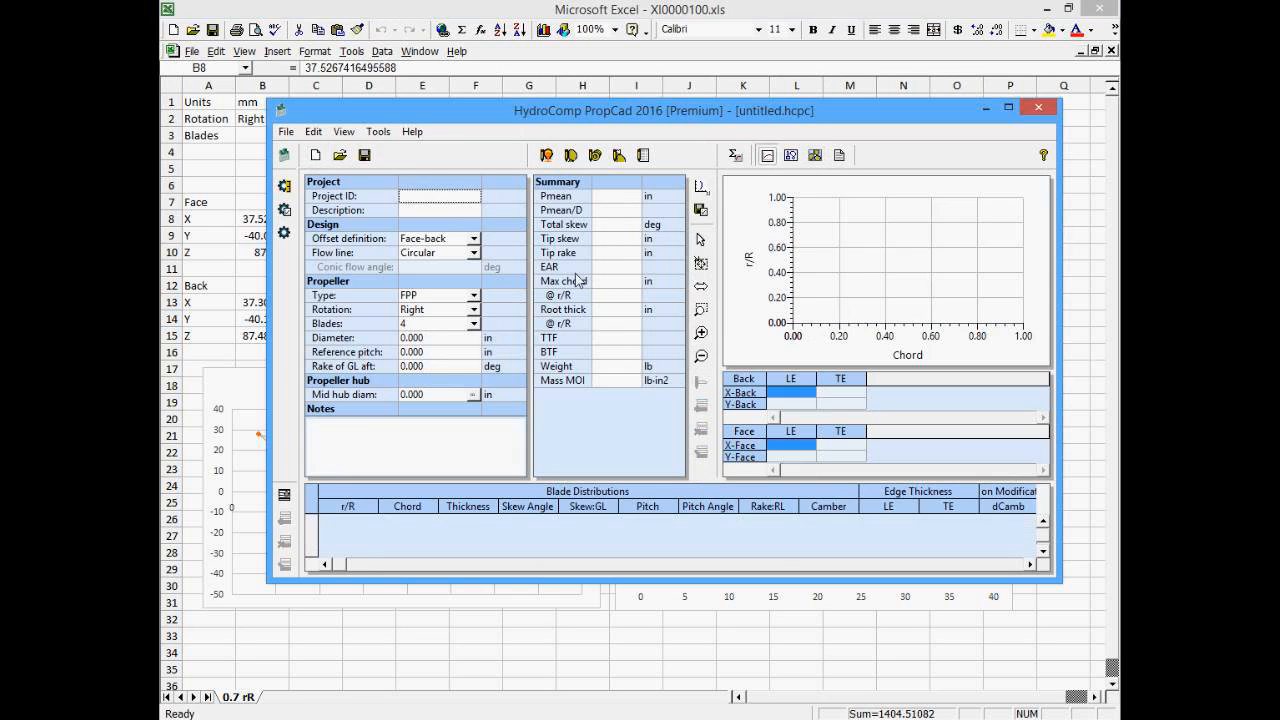
pyautogui.click(375, 133)
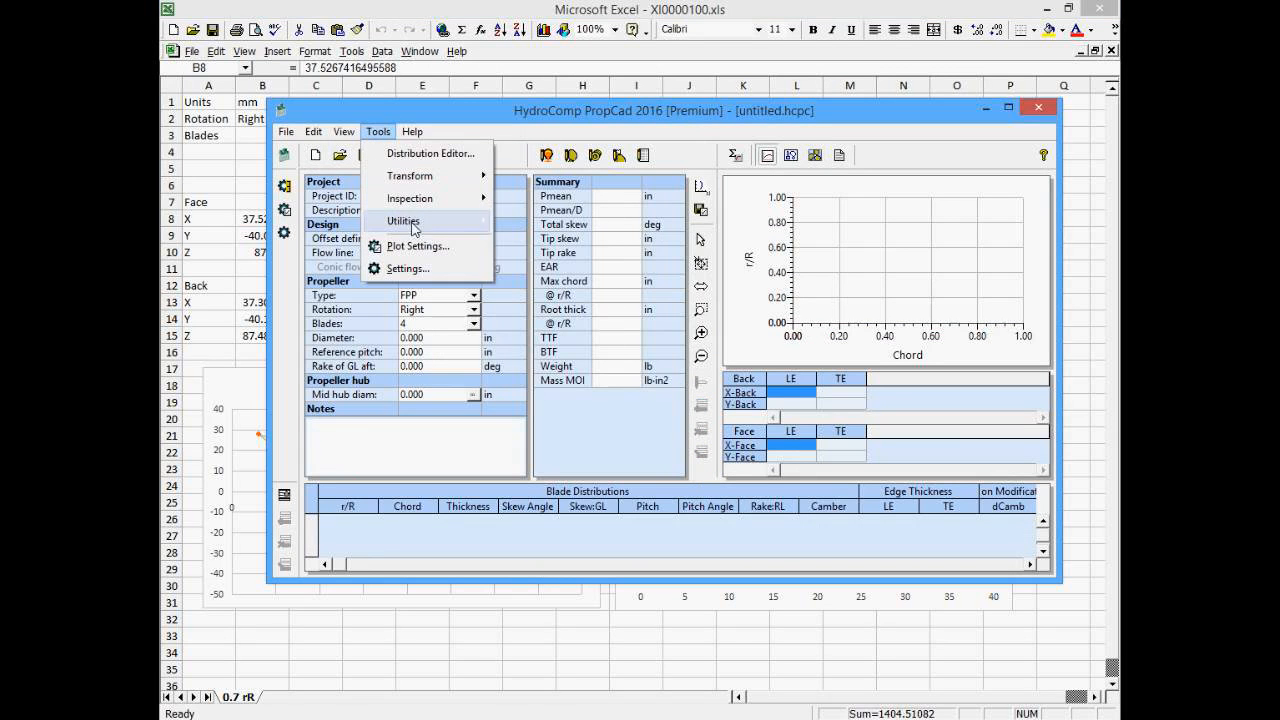
pyautogui.moveTo(414, 224)
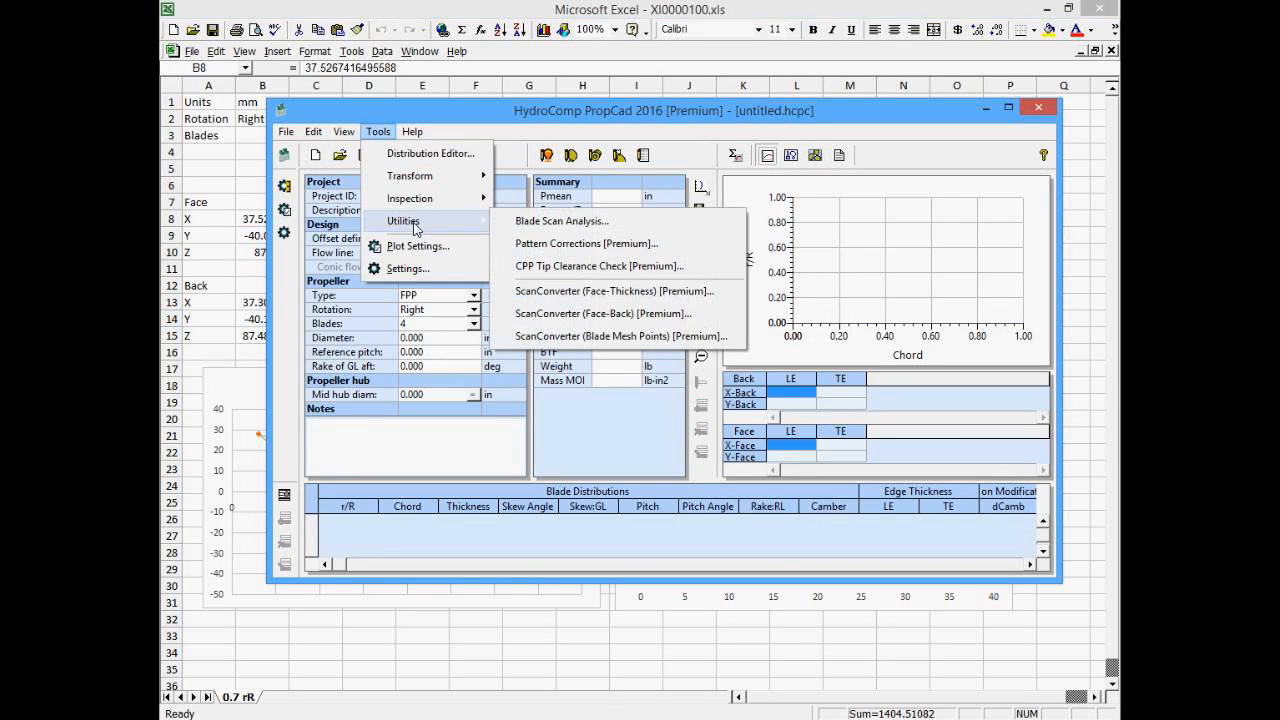
pyautogui.click(612, 318)
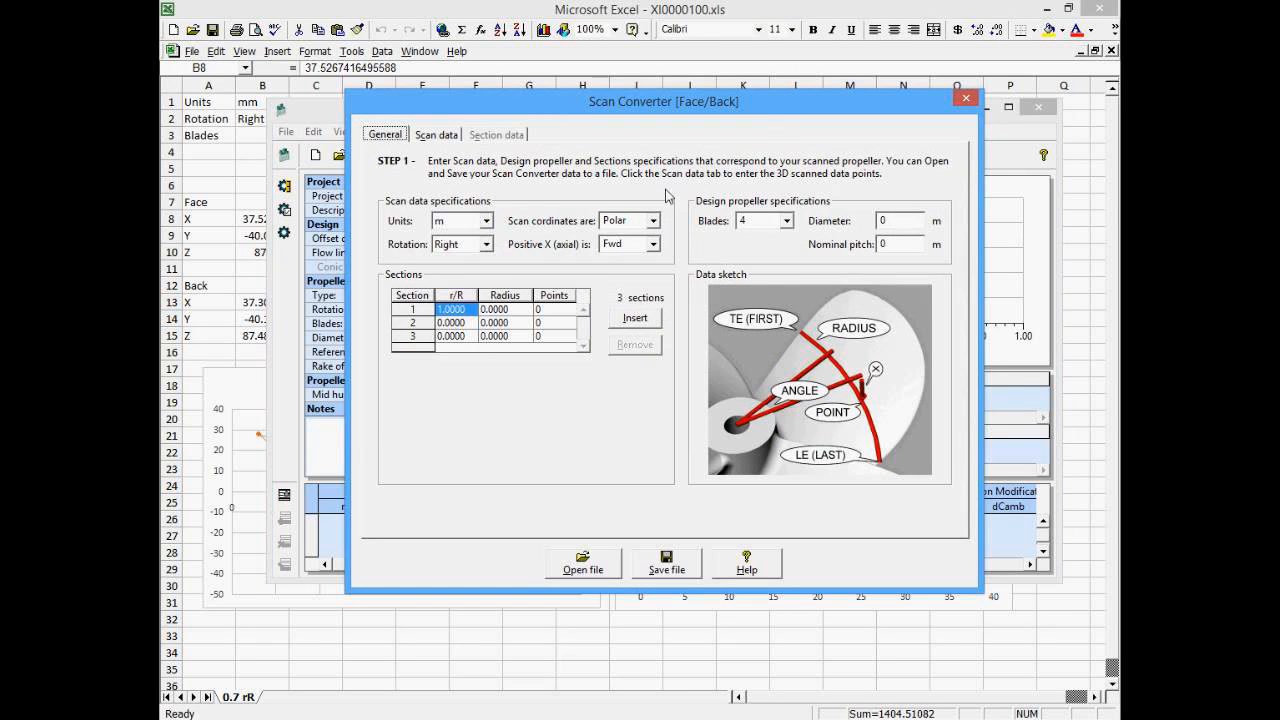
# - Set the scan data units to mm and the design propeller to 3 blades
pyautogui.click(488, 222)
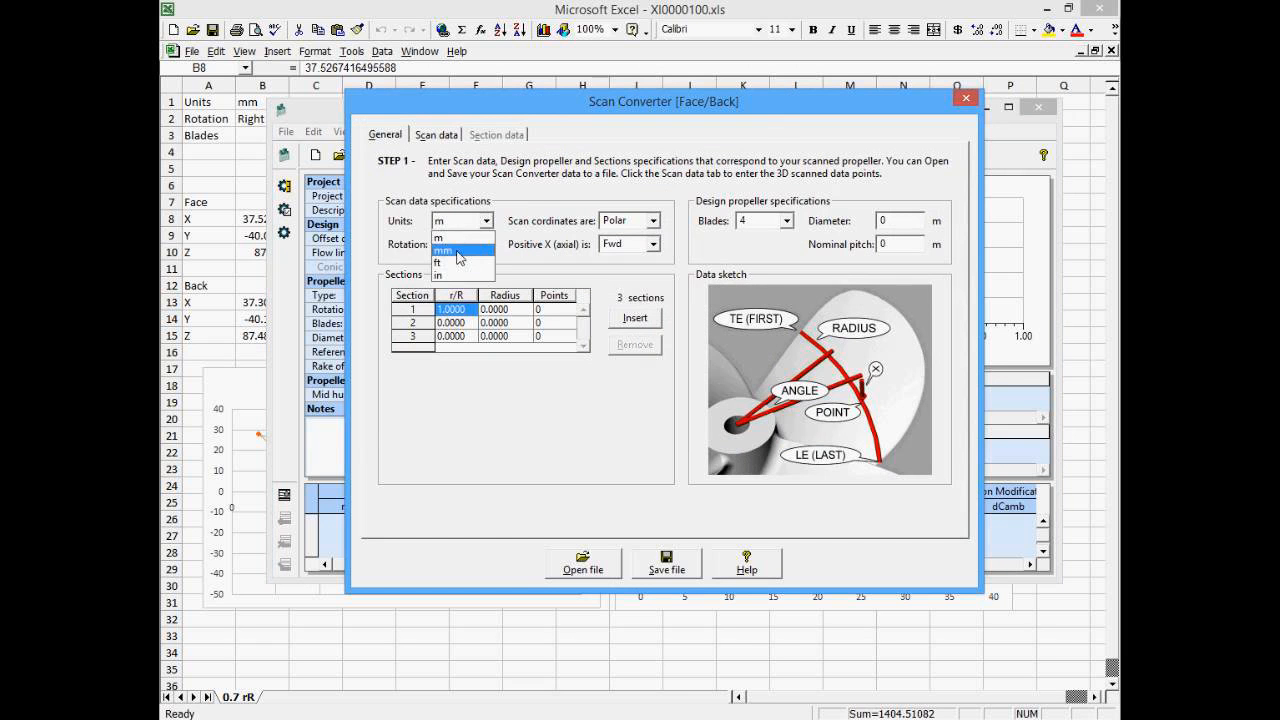
pyautogui.click(459, 250)
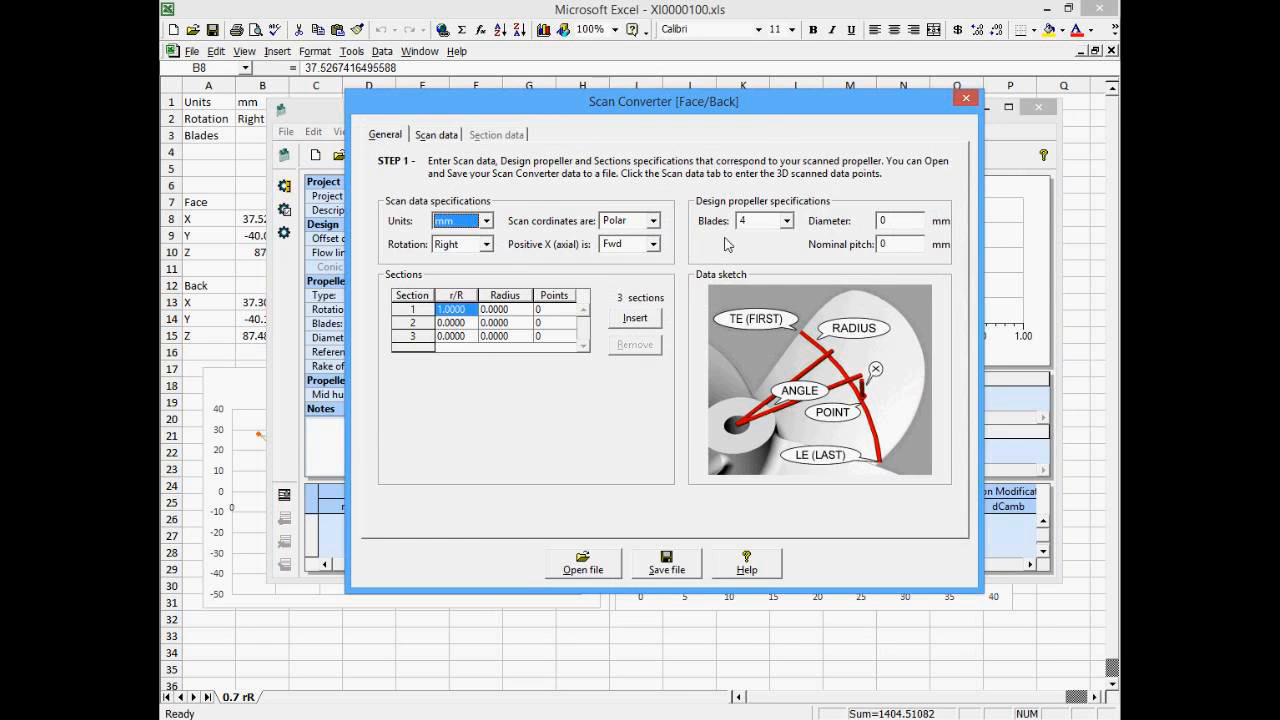
pyautogui.click(785, 222)
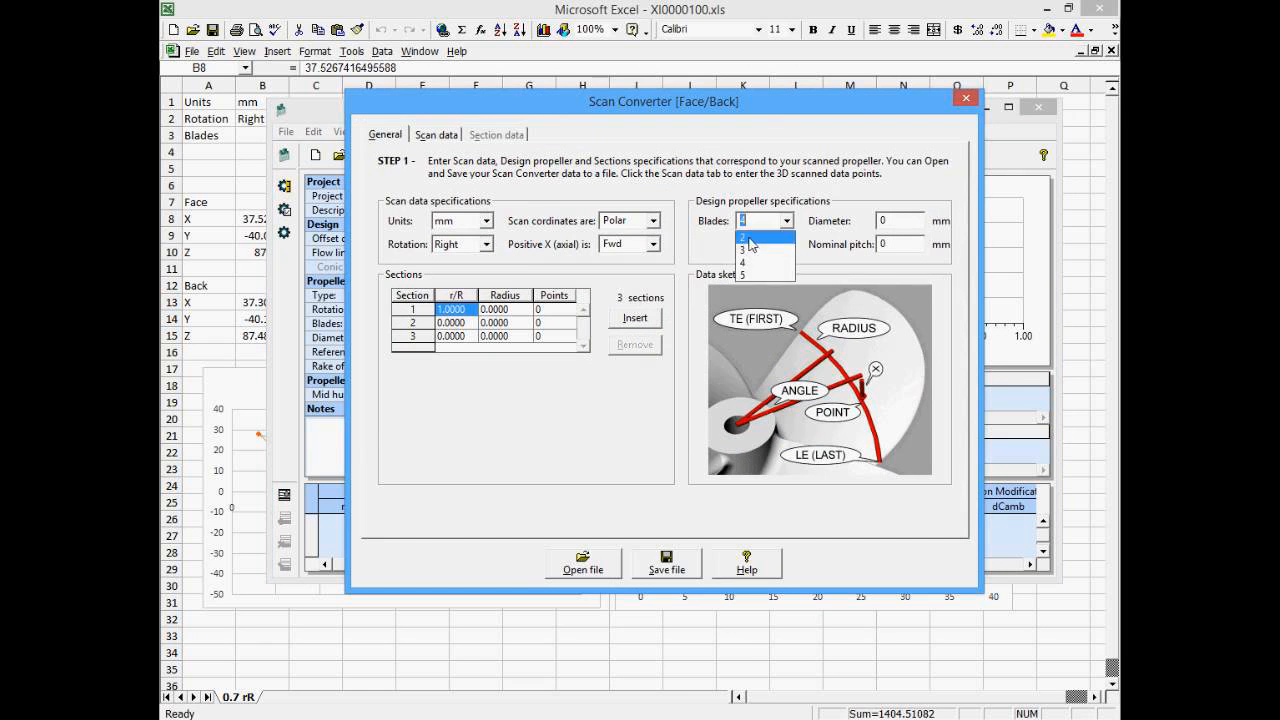
pyautogui.click(749, 254)
# - Set the design diameter to 275 mm and the nominal pitch to 300 mm
pyautogui.press('Tab')
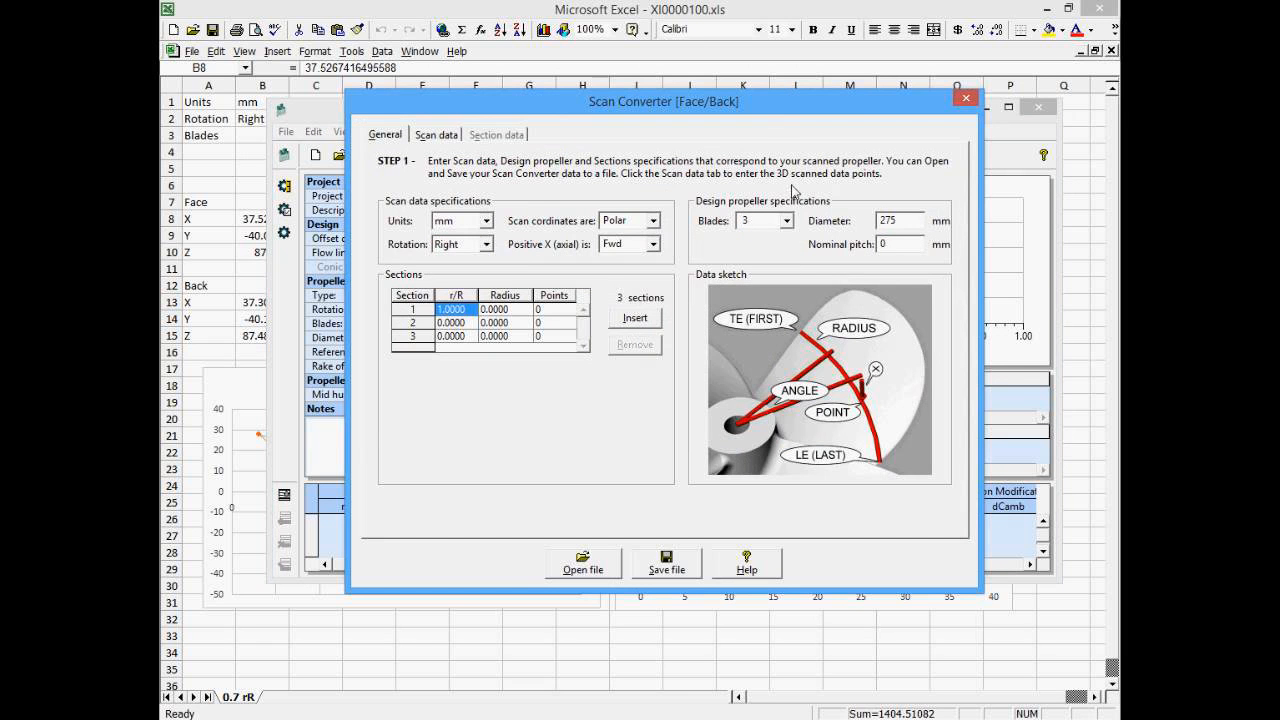
pyautogui.press('Tab')
pyautogui.moveTo(912, 248); pyautogui.dragTo(832, 240)
# - Set the r/R of the second and third sections to 0.7 and 0.5
pyautogui.click(458, 324)
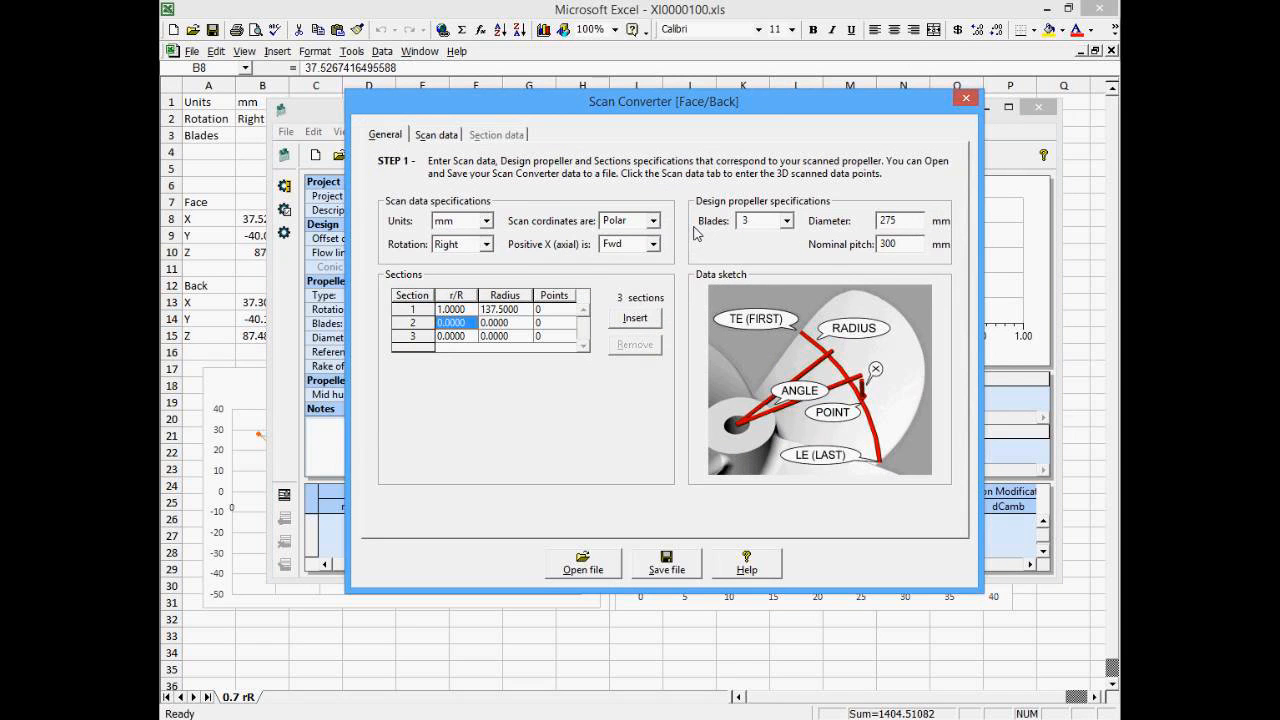
pyautogui.press('BackSpace')
pyautogui.press('Tab')
pyautogui.click(470, 337)
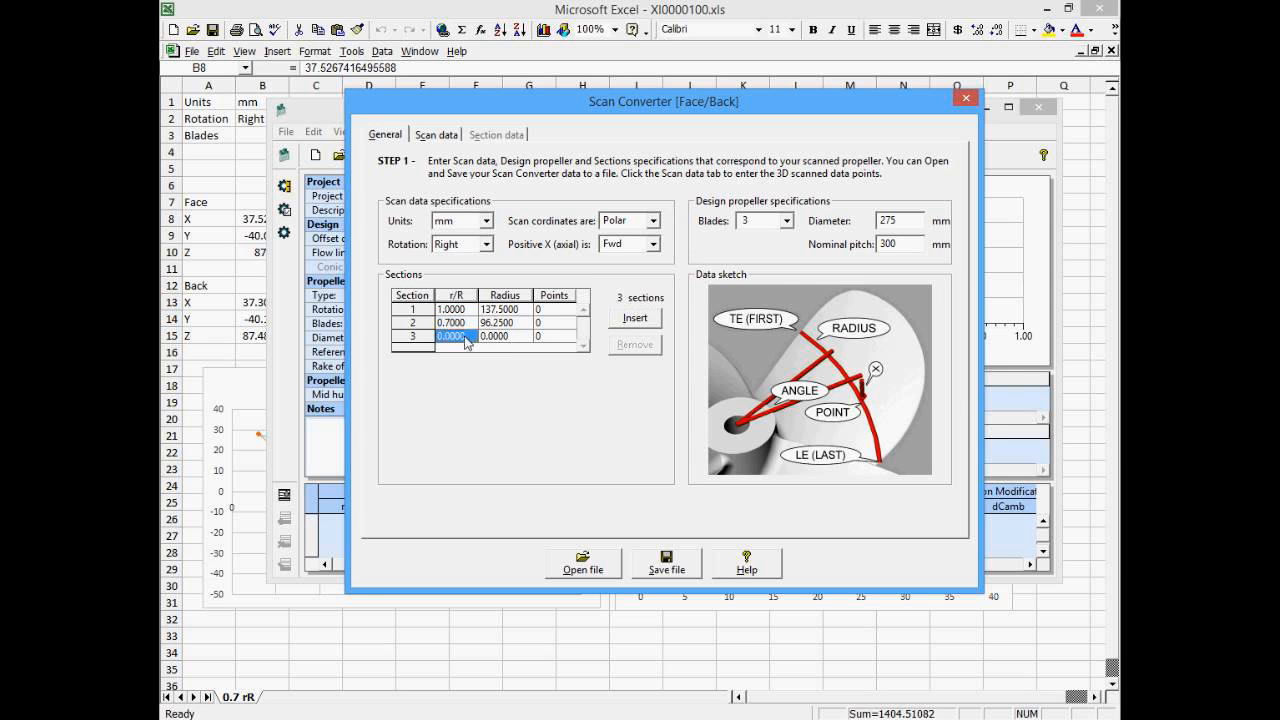
pyautogui.press('BackSpace')
pyautogui.write('.5')
pyautogui.press('Return')
# - Set the point count of all three sections to 13
pyautogui.click(560, 310)
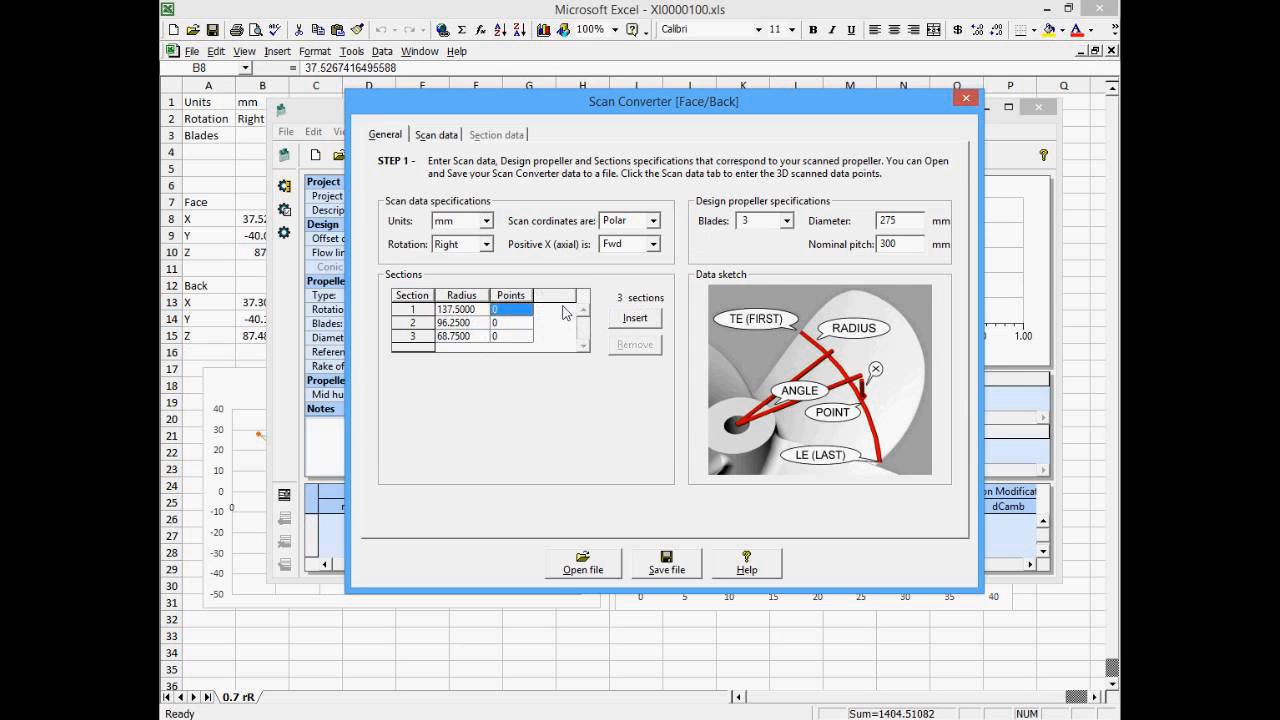
pyautogui.write('13')
pyautogui.click(493, 325)
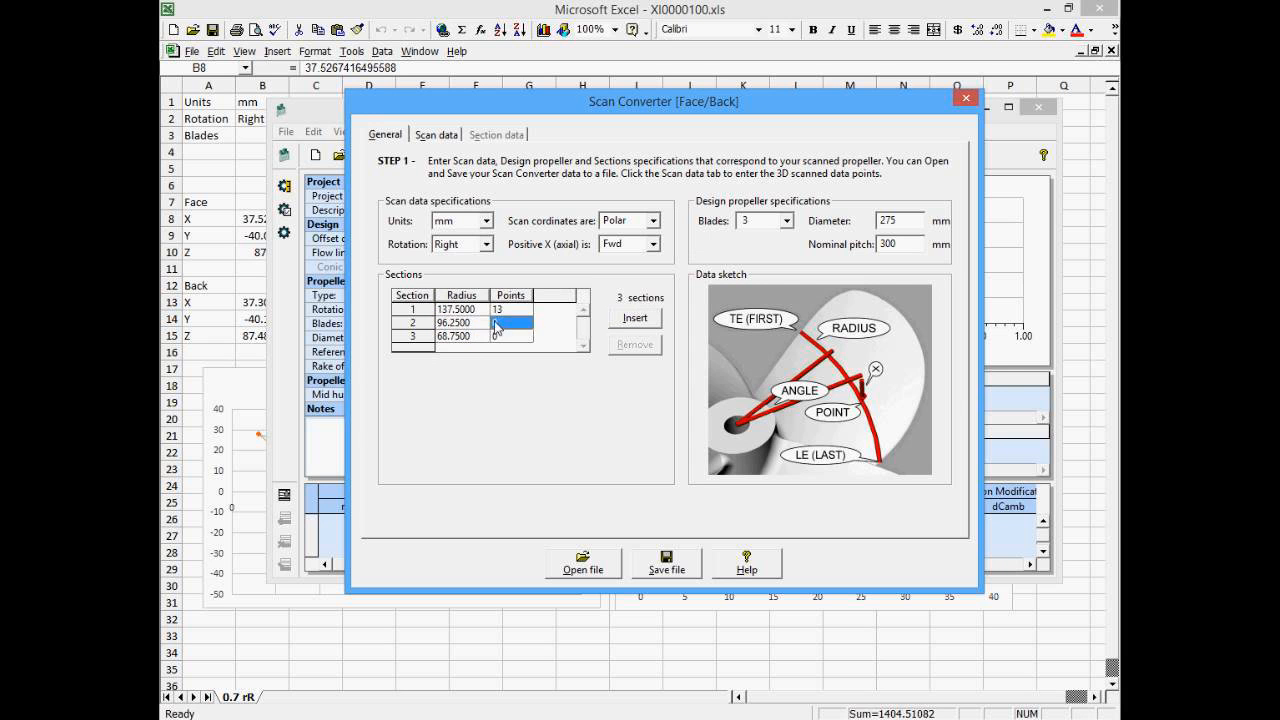
pyautogui.write('13')
pyautogui.click(510, 336)
pyautogui.write('13')
pyautogui.click(453, 324)
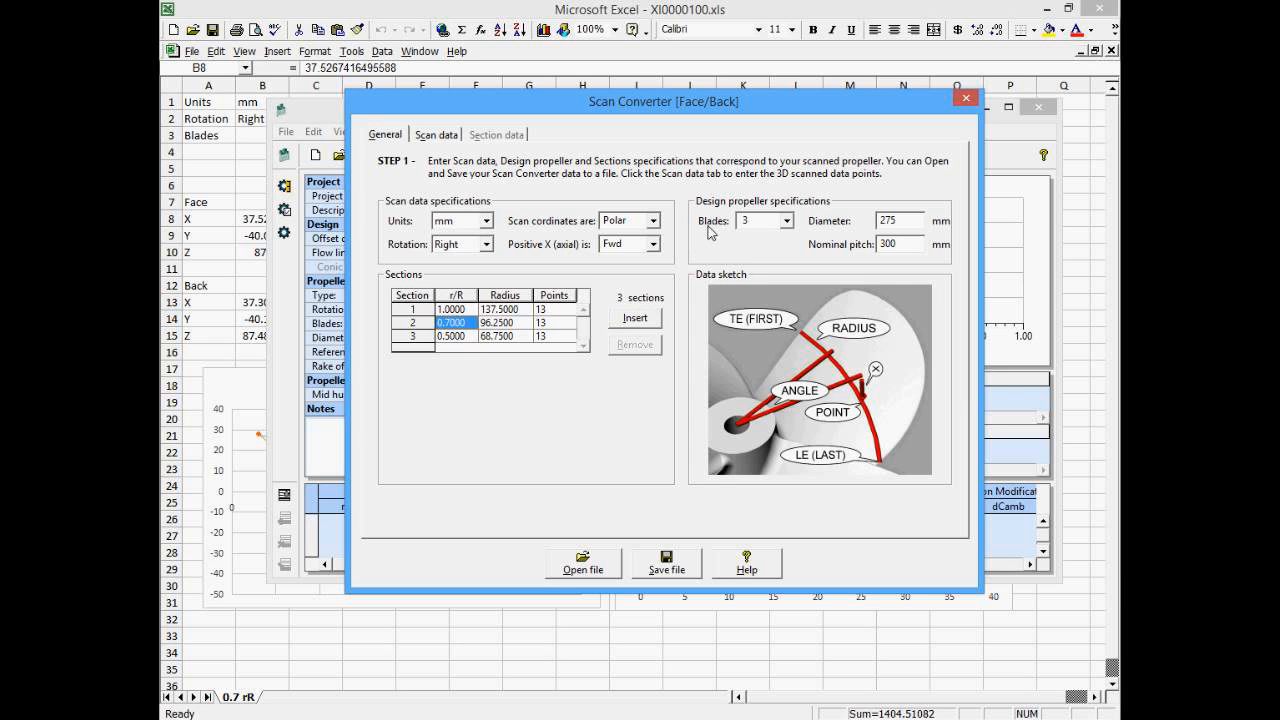
# - Set the scan coordinates to XYZ and open the scan data grids for section 1
pyautogui.click(656, 222)
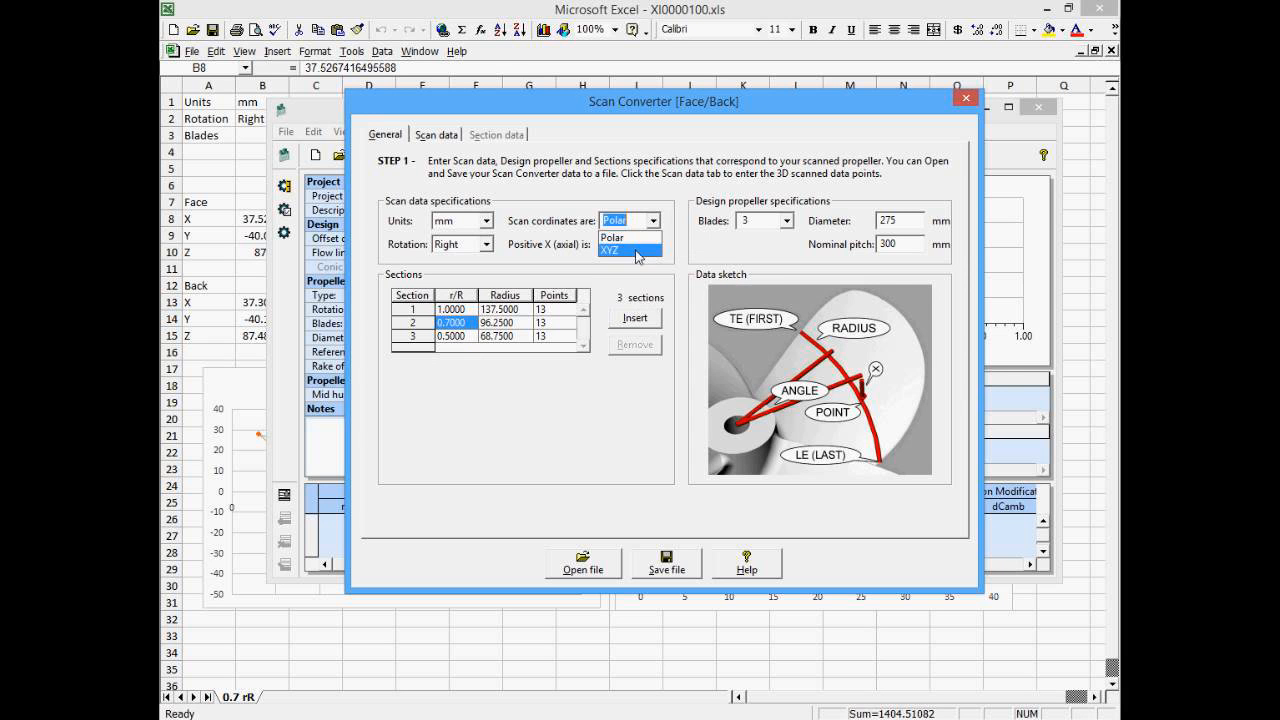
pyautogui.click(637, 251)
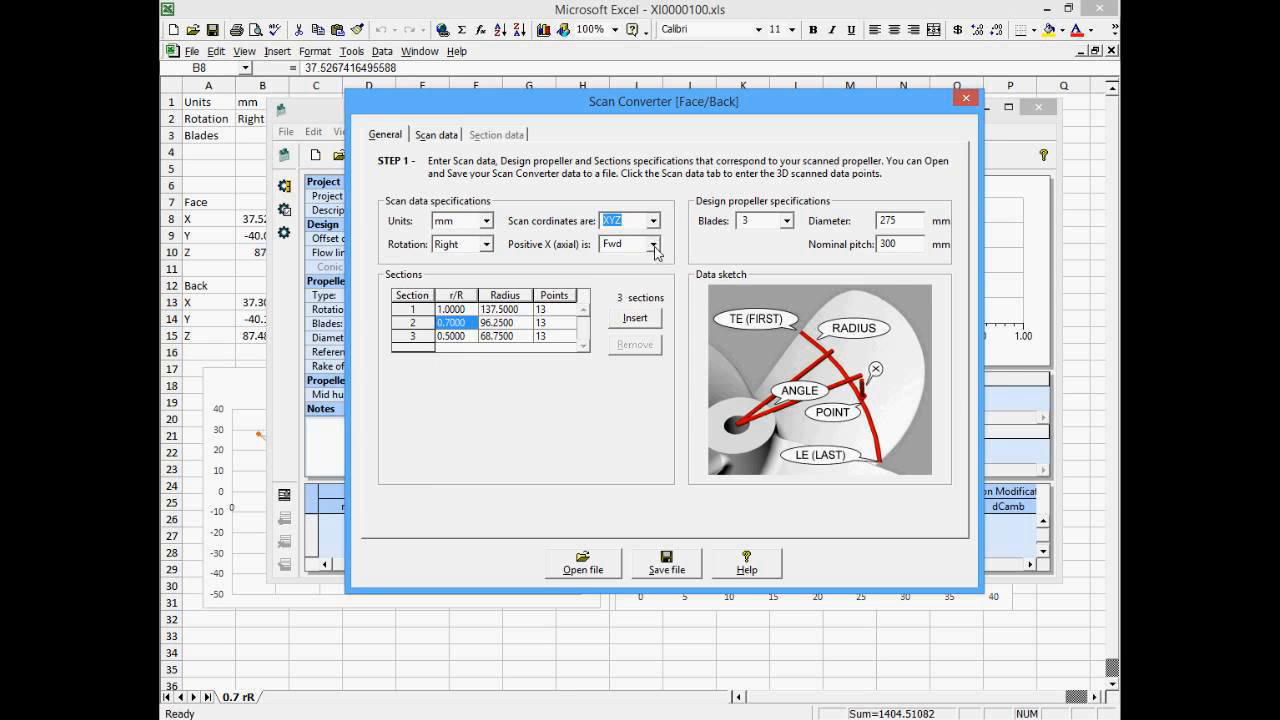
pyautogui.click(438, 135)
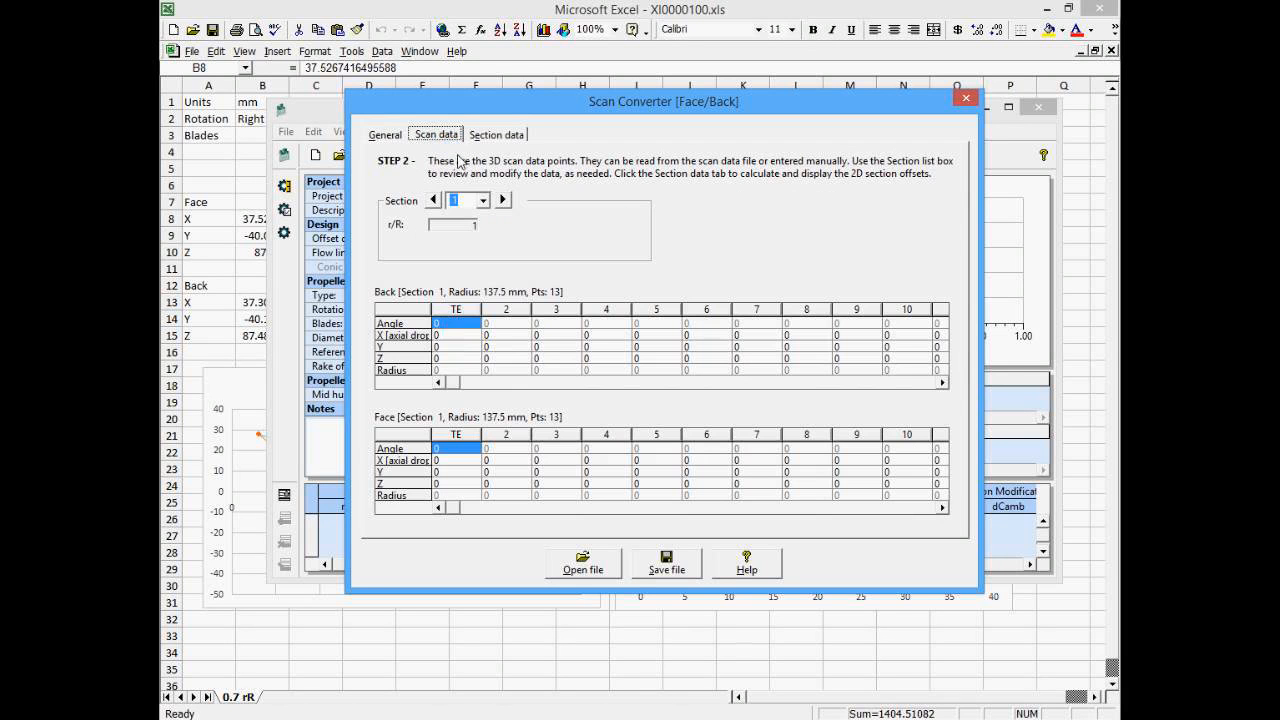
pyautogui.click(447, 336)
pyautogui.click(447, 347)
pyautogui.click(447, 358)
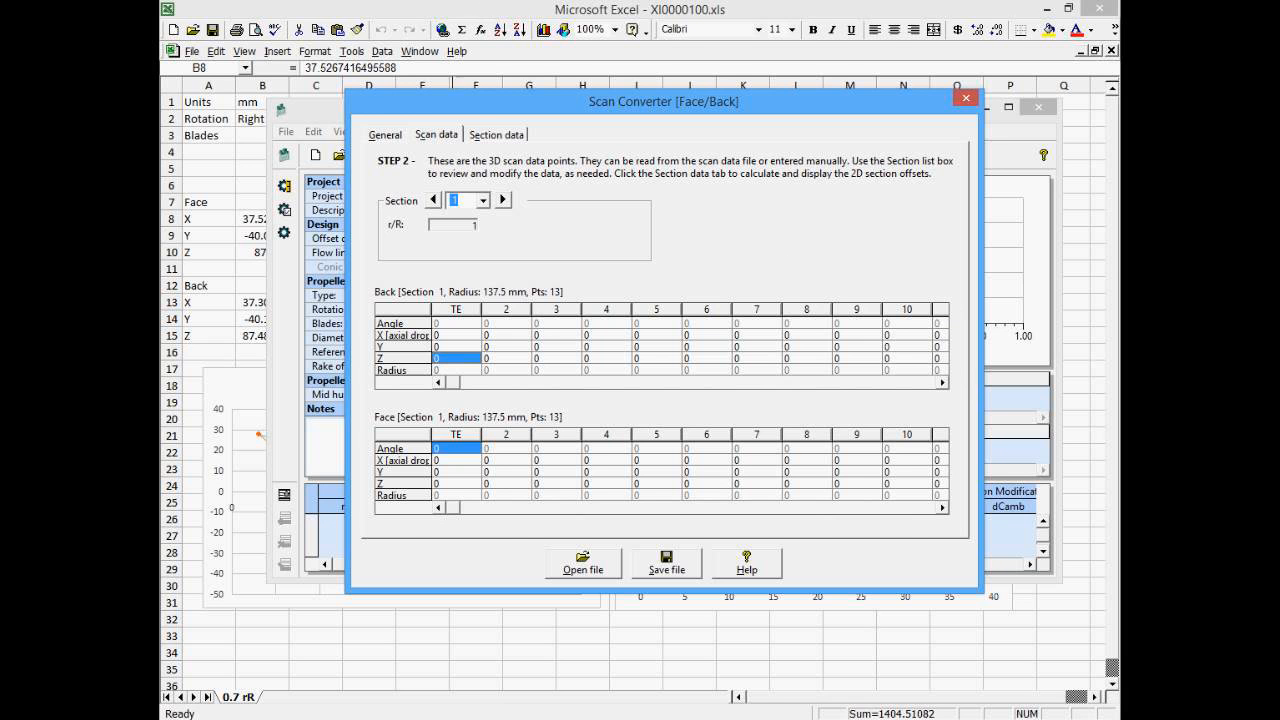
# - Copy the face X, Y, Z coordinates from the spreadsheet and paste them into the scan data grids
pyautogui.click(380, 7)
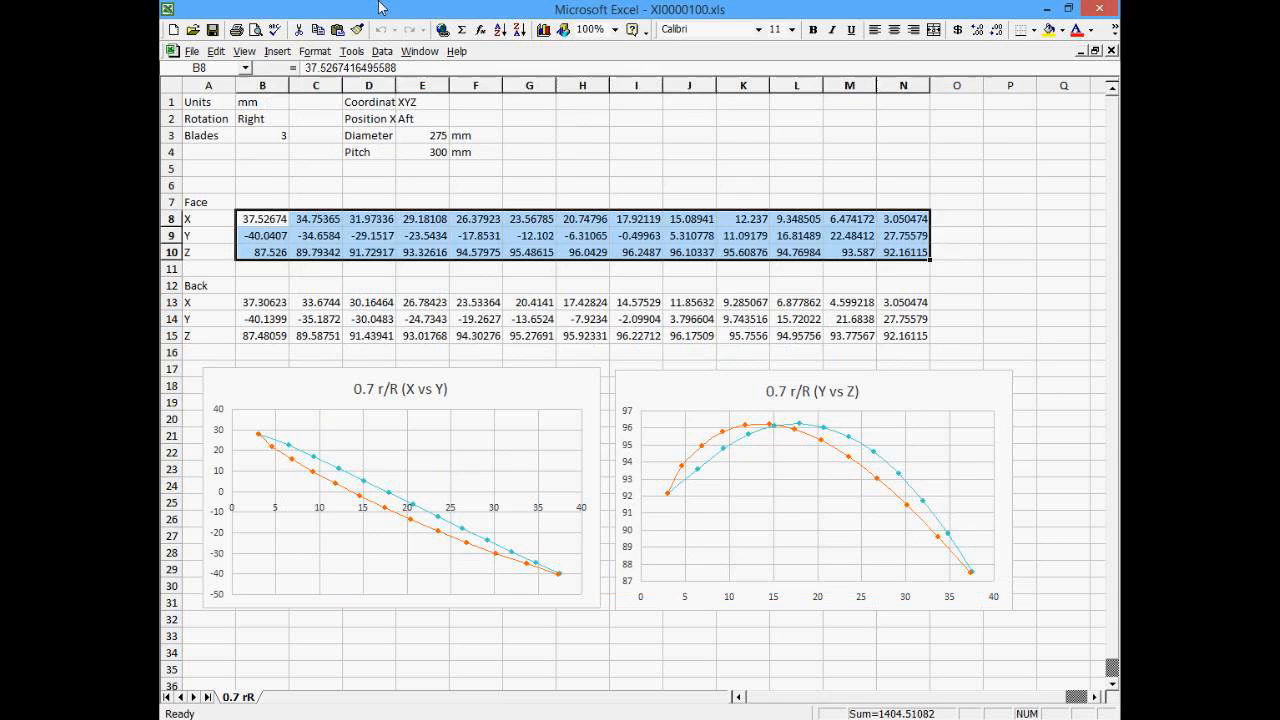
pyautogui.click(298, 202)
pyautogui.moveTo(262, 222); pyautogui.dragTo(895, 258)
pyautogui.hotkey('ctrl', 'c')
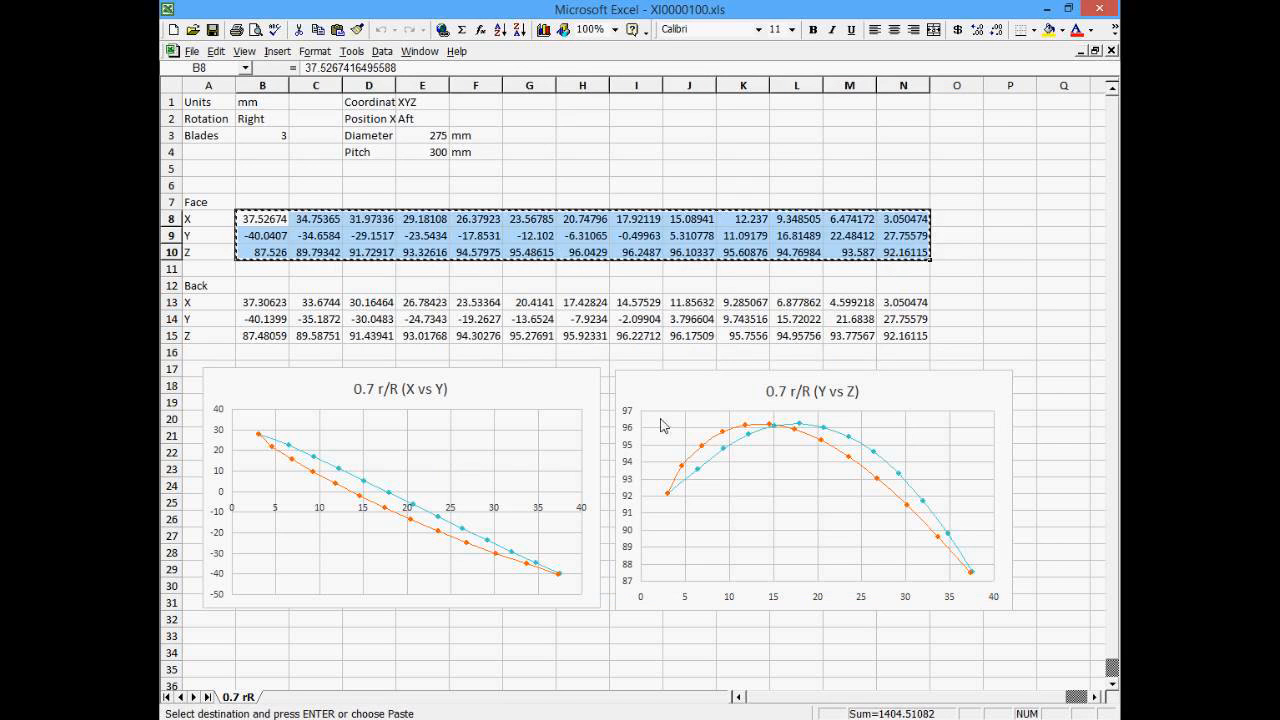
pyautogui.hotkey('alt', 'Tab')
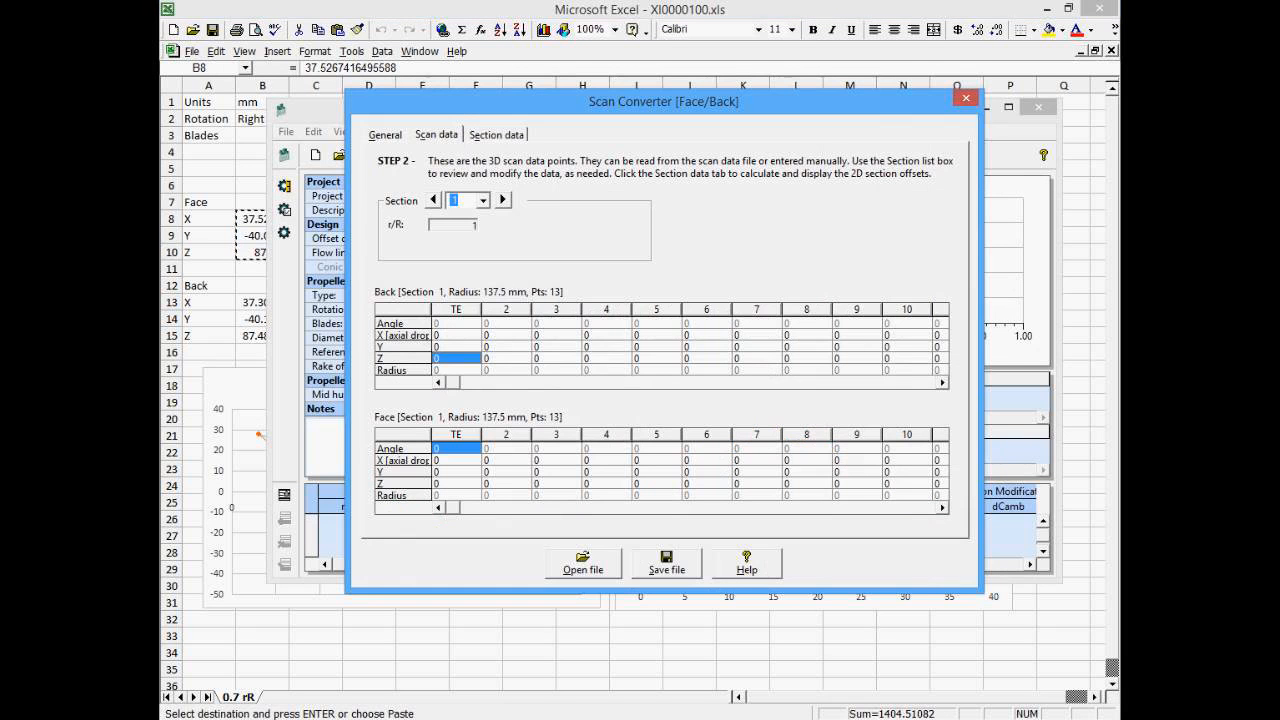
pyautogui.click(440, 325)
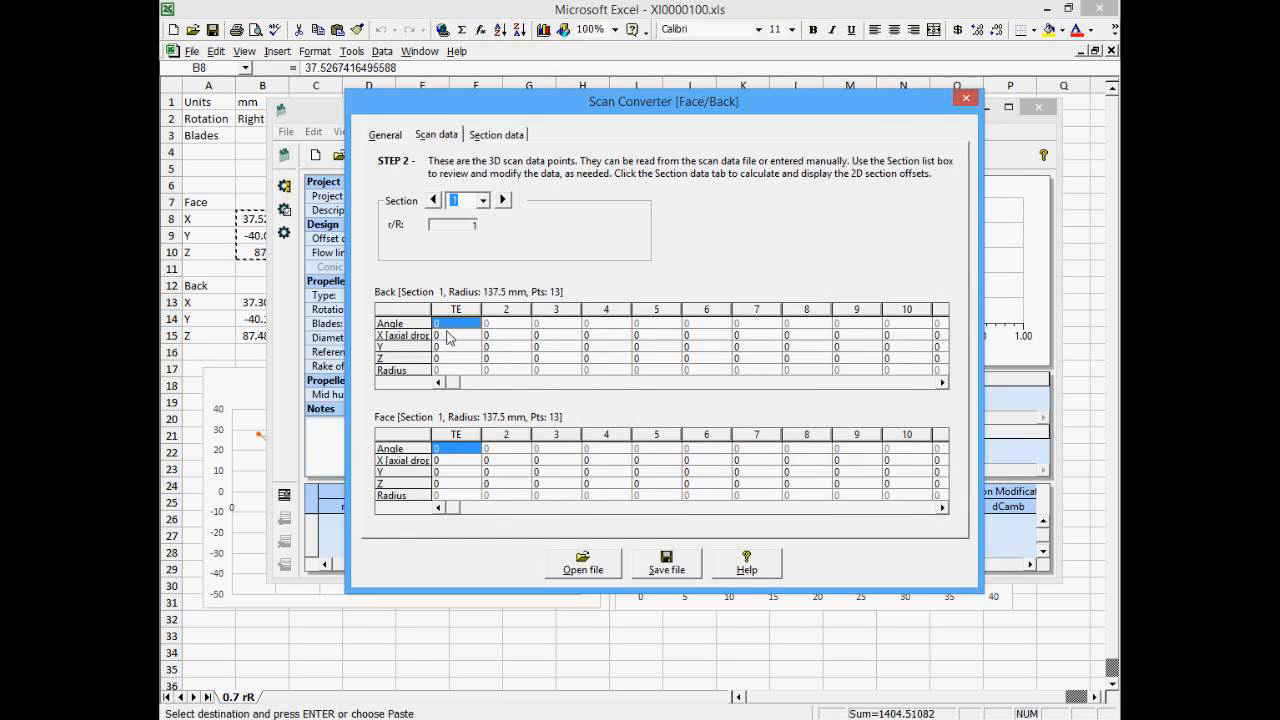
pyautogui.click(447, 337)
pyautogui.hotkey('ctrl', 'v')
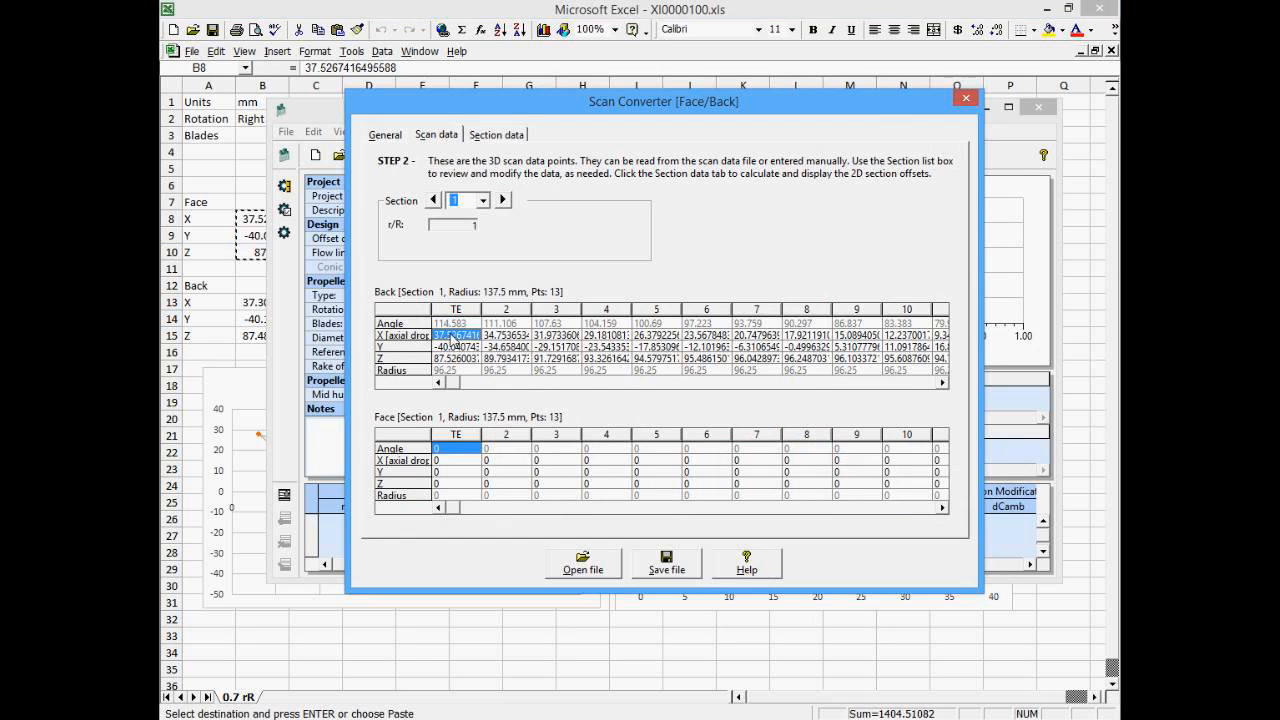
pyautogui.click(458, 460)
pyautogui.hotkey('ctrl', 'v')
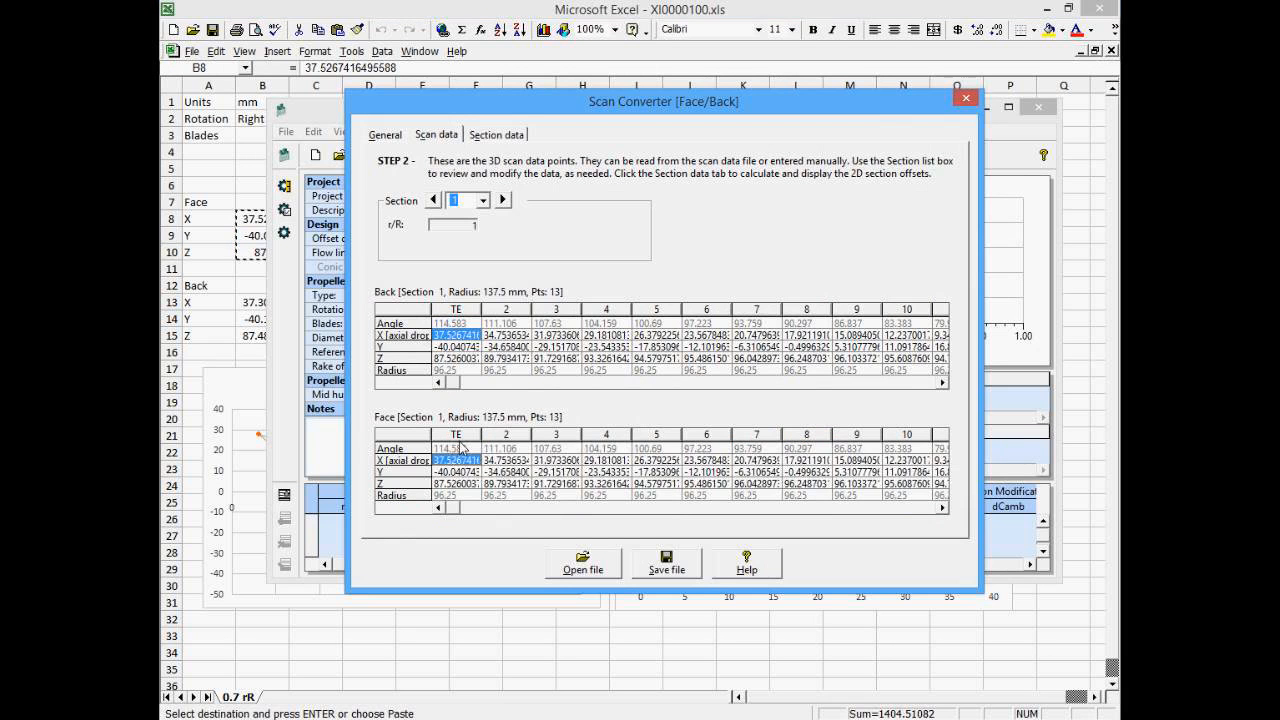
# - Copy the back X, Y, Z coordinates from the spreadsheet and paste them into the back scan data grid
pyautogui.click(238, 265)
pyautogui.moveTo(258, 304); pyautogui.dragTo(930, 336)
pyautogui.hotkey('ctrl', 'c')
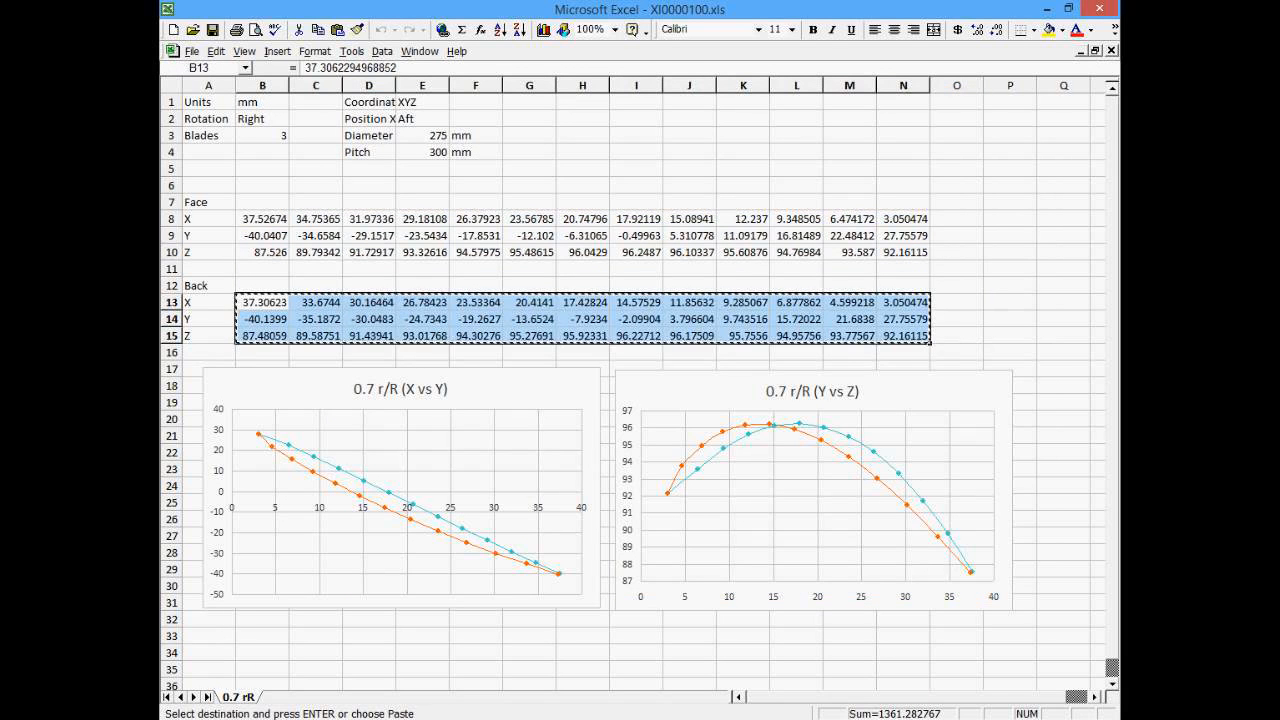
pyautogui.hotkey('alt', 'Tab')
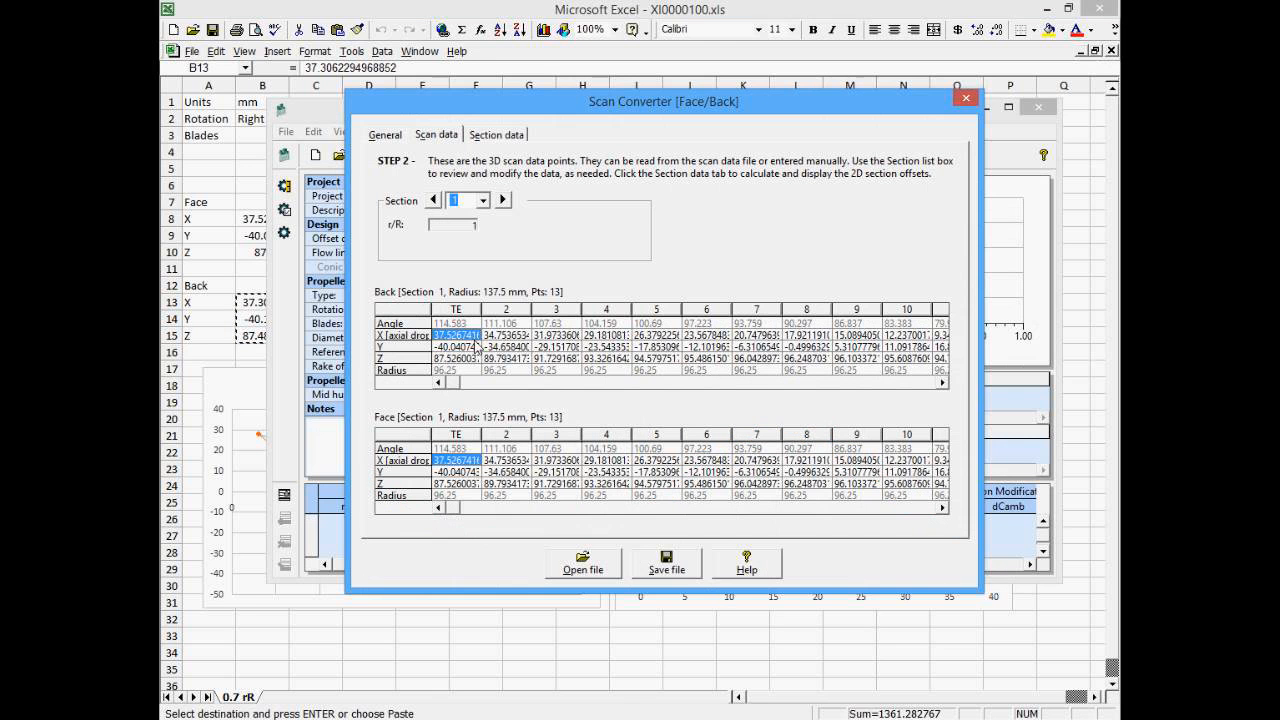
pyautogui.hotkey('ctrl', 'v')
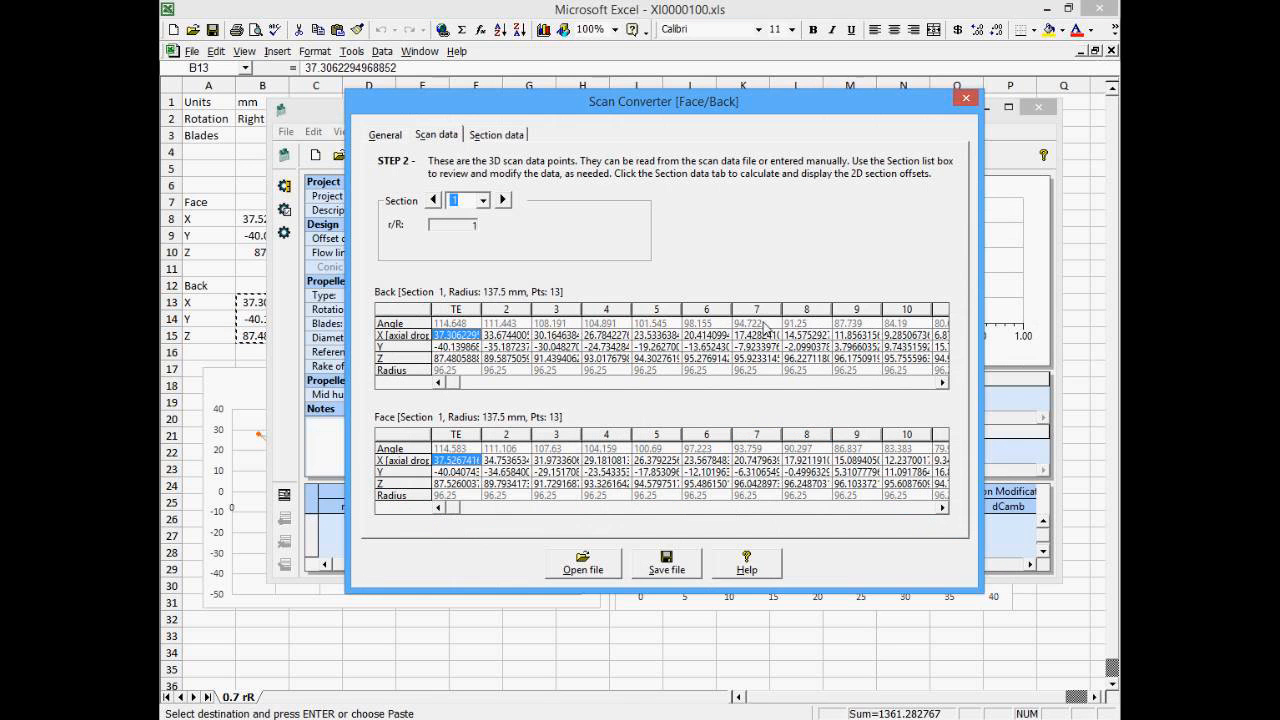
# - Review the pasted scan values and the section offsets plot, then return to the general settings
pyautogui.click(467, 324)
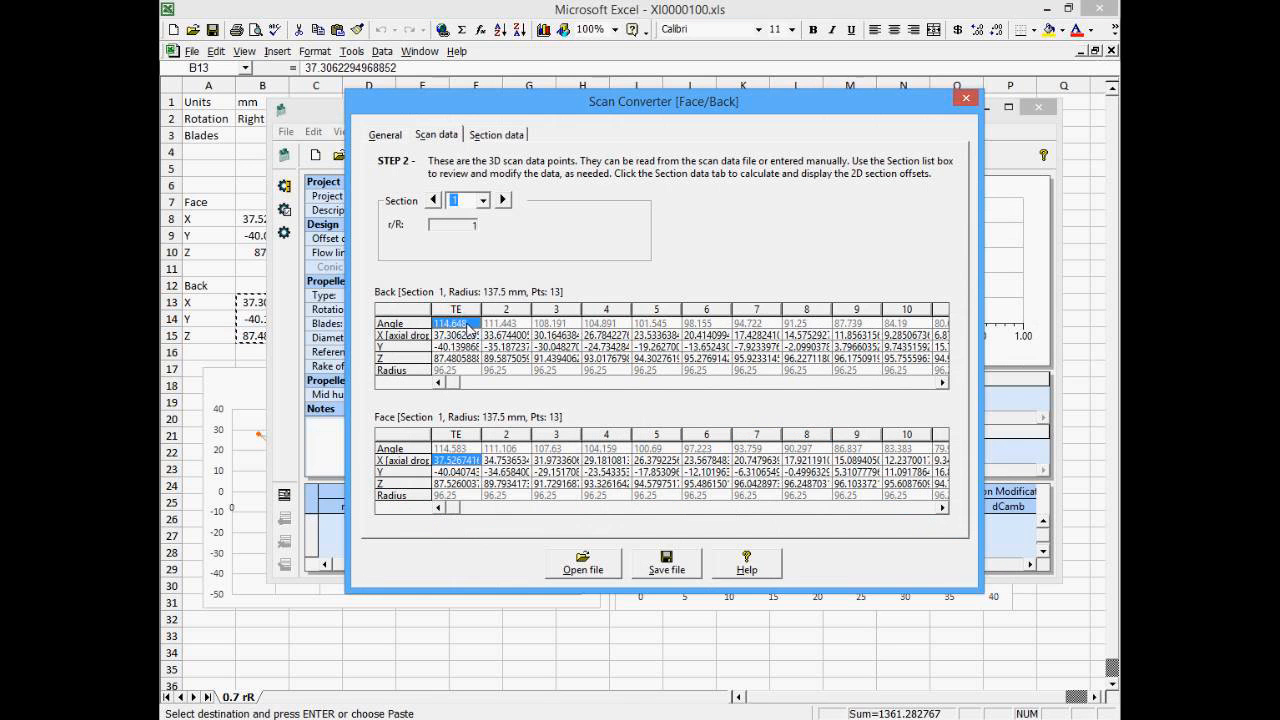
pyautogui.click(455, 370)
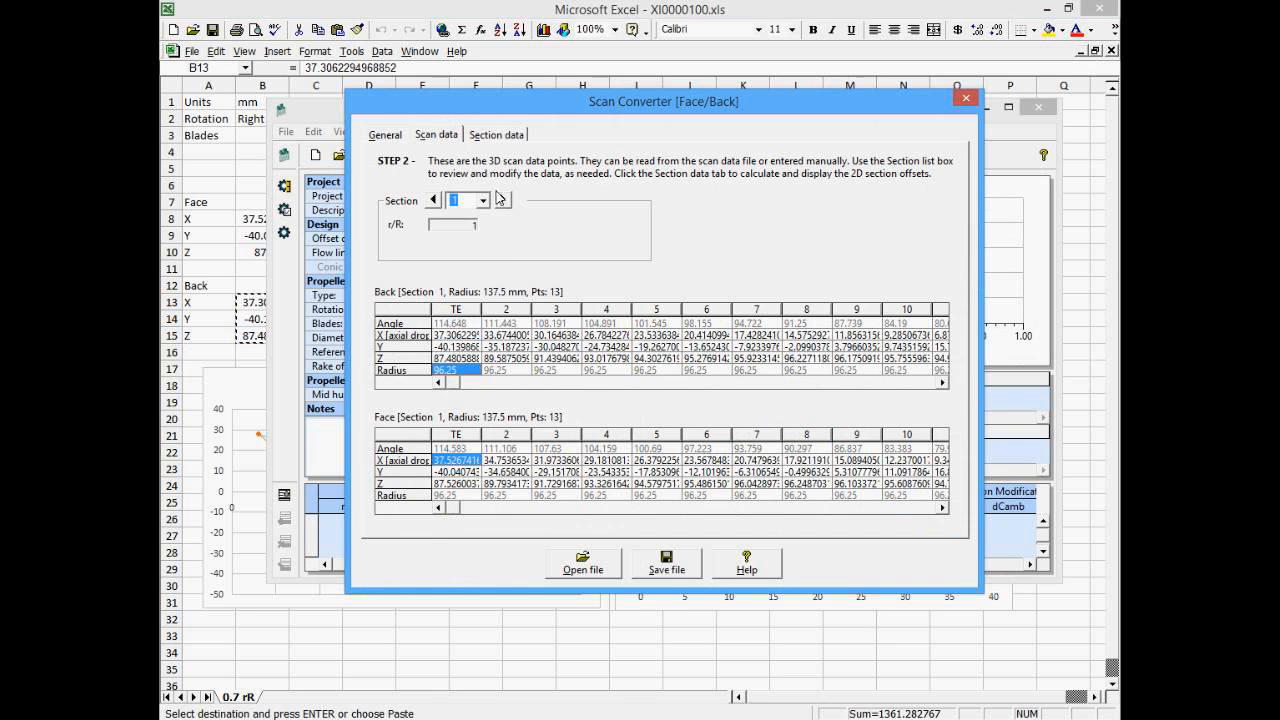
pyautogui.click(480, 138)
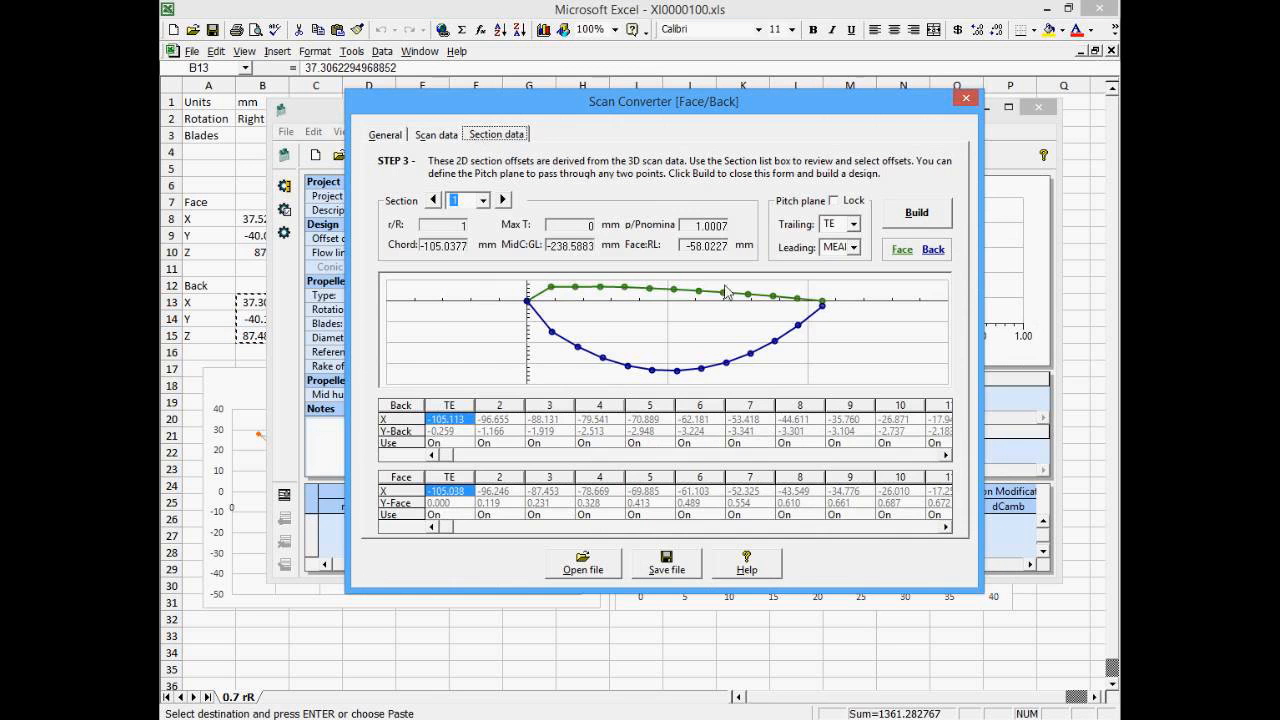
pyautogui.click(398, 136)
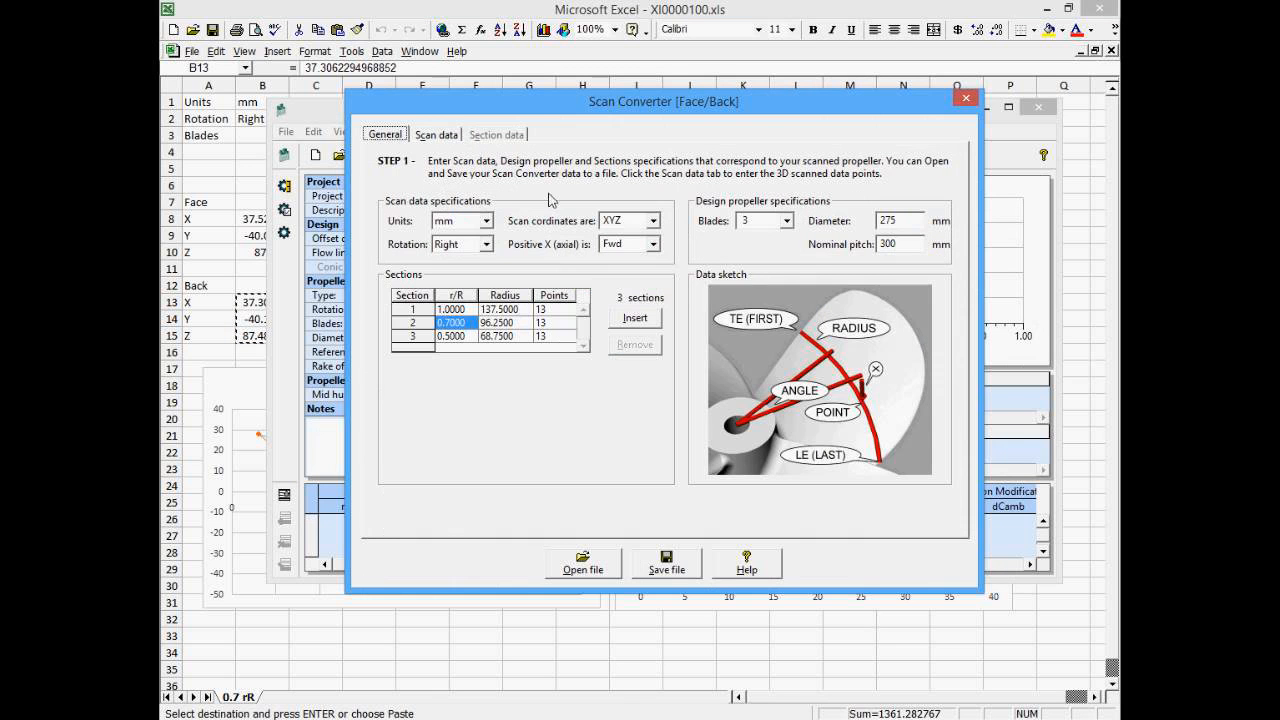
# - Set the positive X (axial) direction to Aft and open the derived section offsets
pyautogui.click(655, 246)
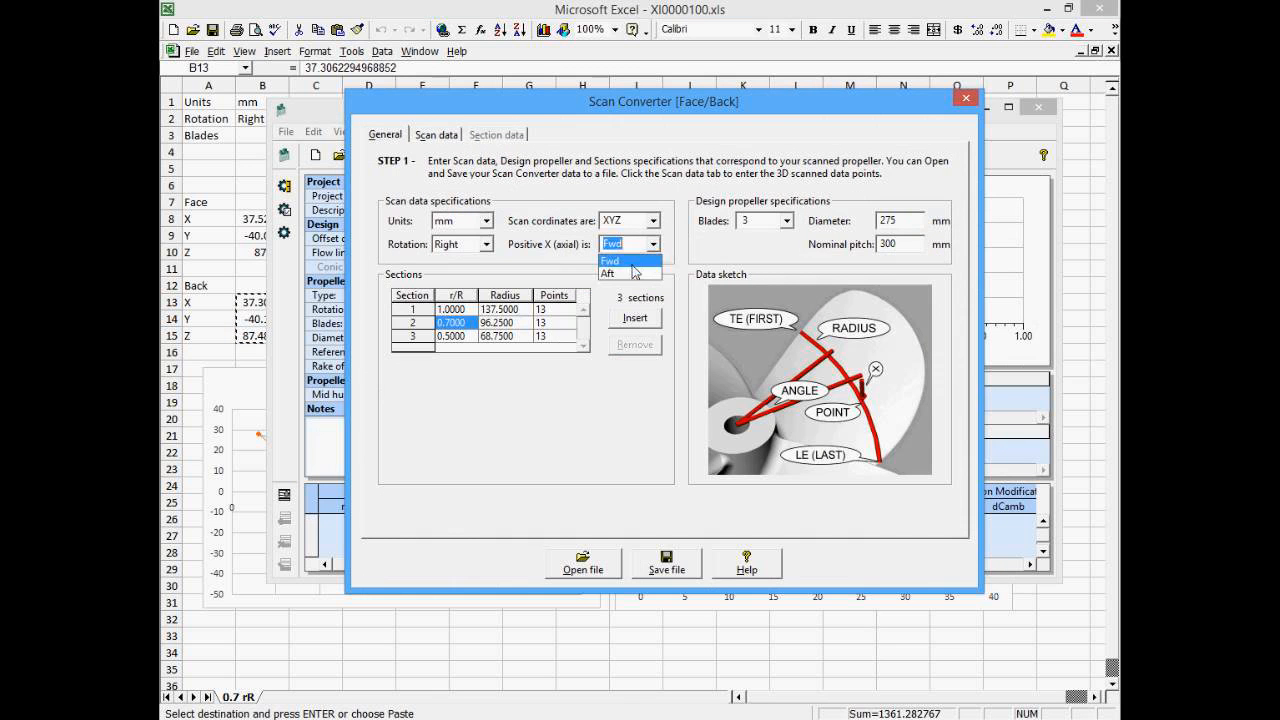
pyautogui.click(625, 274)
pyautogui.click(446, 140)
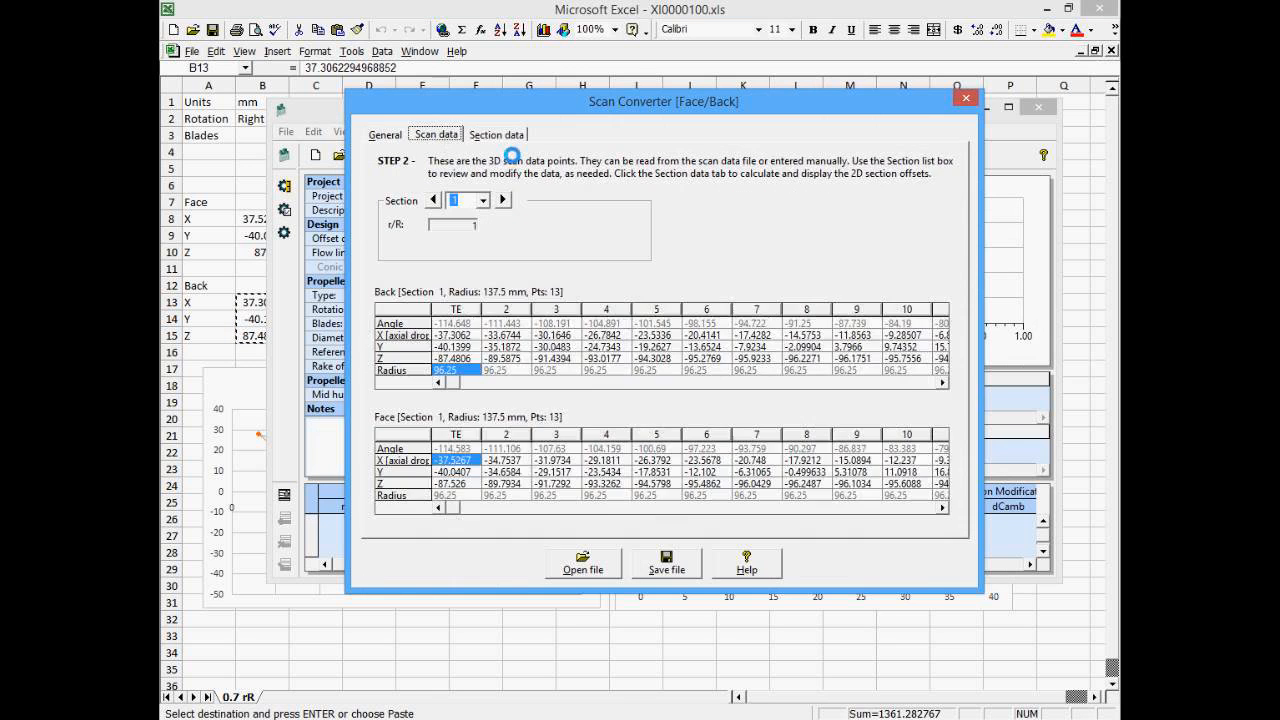
pyautogui.click(501, 138)
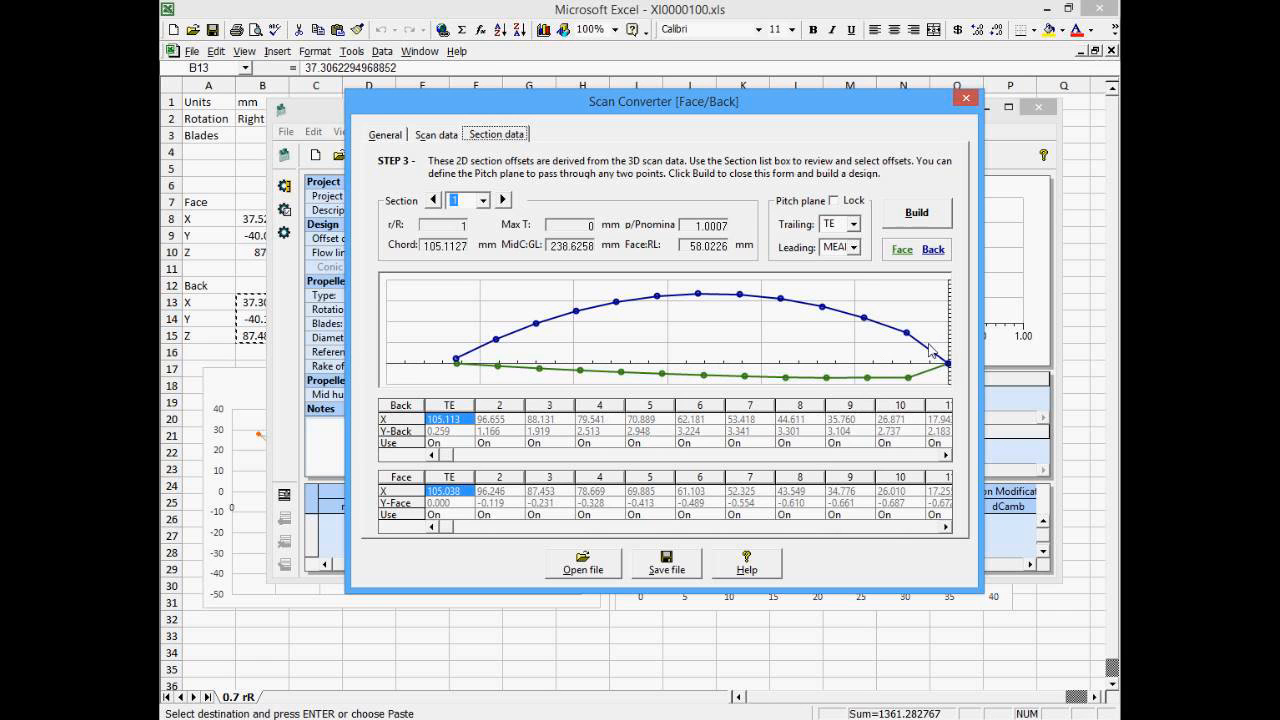
# - Try the pitch plane with its trailing point set to MEAN, then return it to TE
pyautogui.click(855, 249)
pyautogui.click(855, 249)
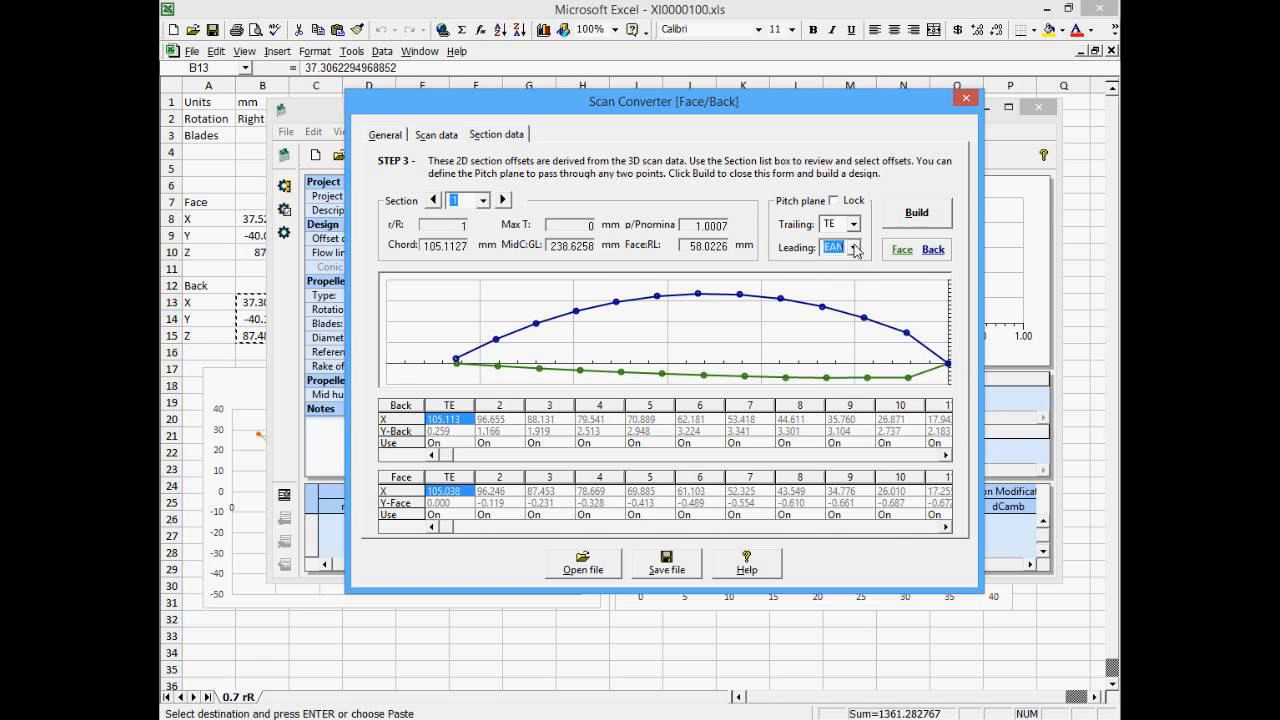
pyautogui.click(856, 226)
pyautogui.moveTo(855, 265); pyautogui.dragTo(855, 310)
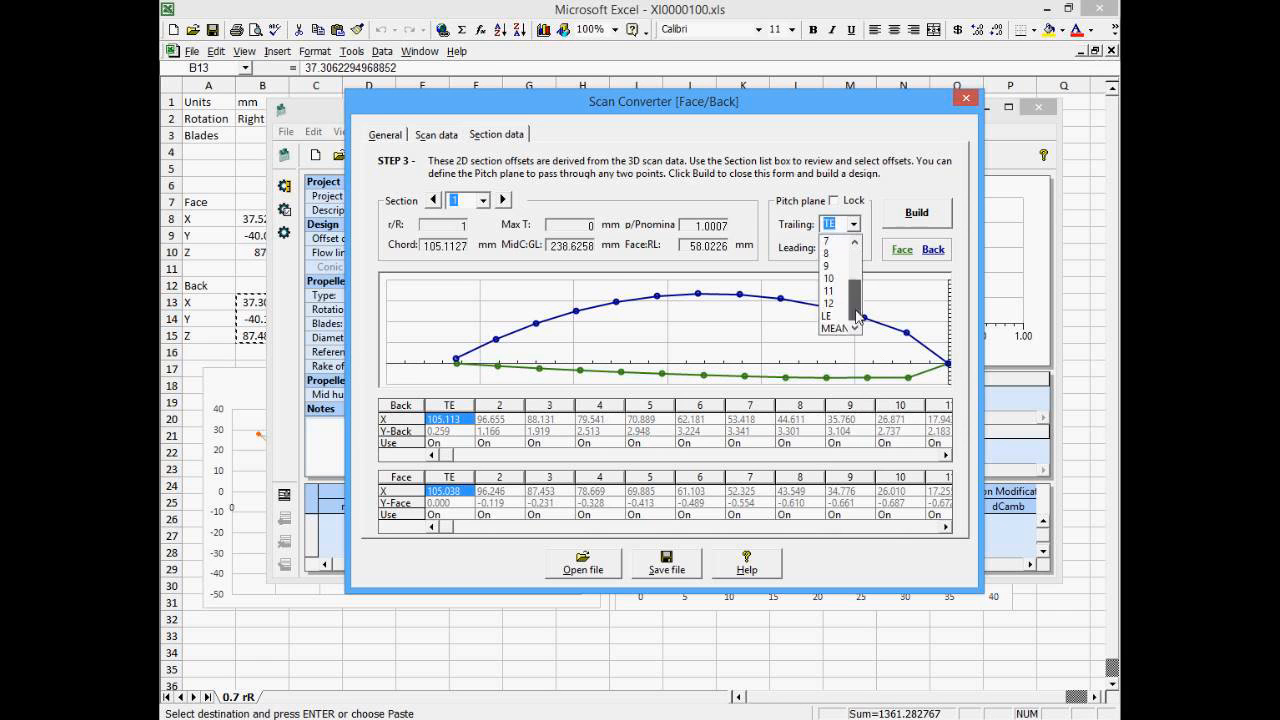
pyautogui.click(838, 327)
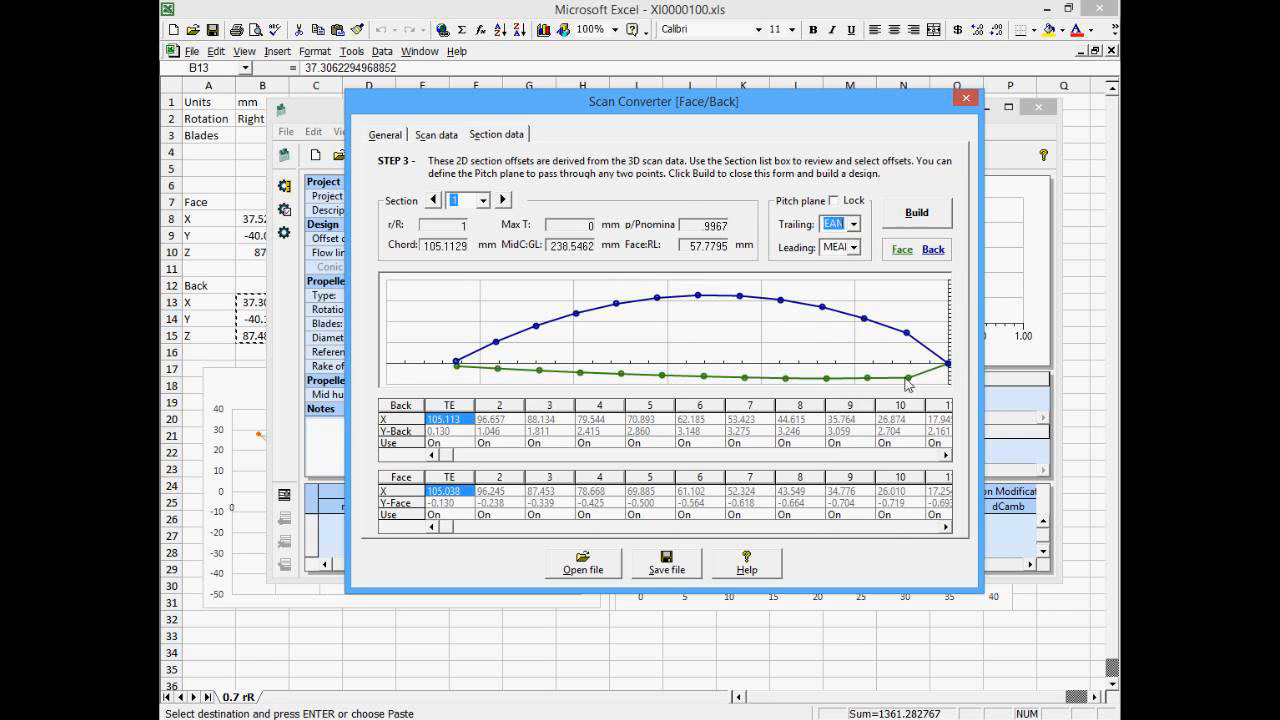
pyautogui.click(857, 248)
pyautogui.click(855, 226)
pyautogui.click(855, 226)
pyautogui.scroll(2, 850, 272)
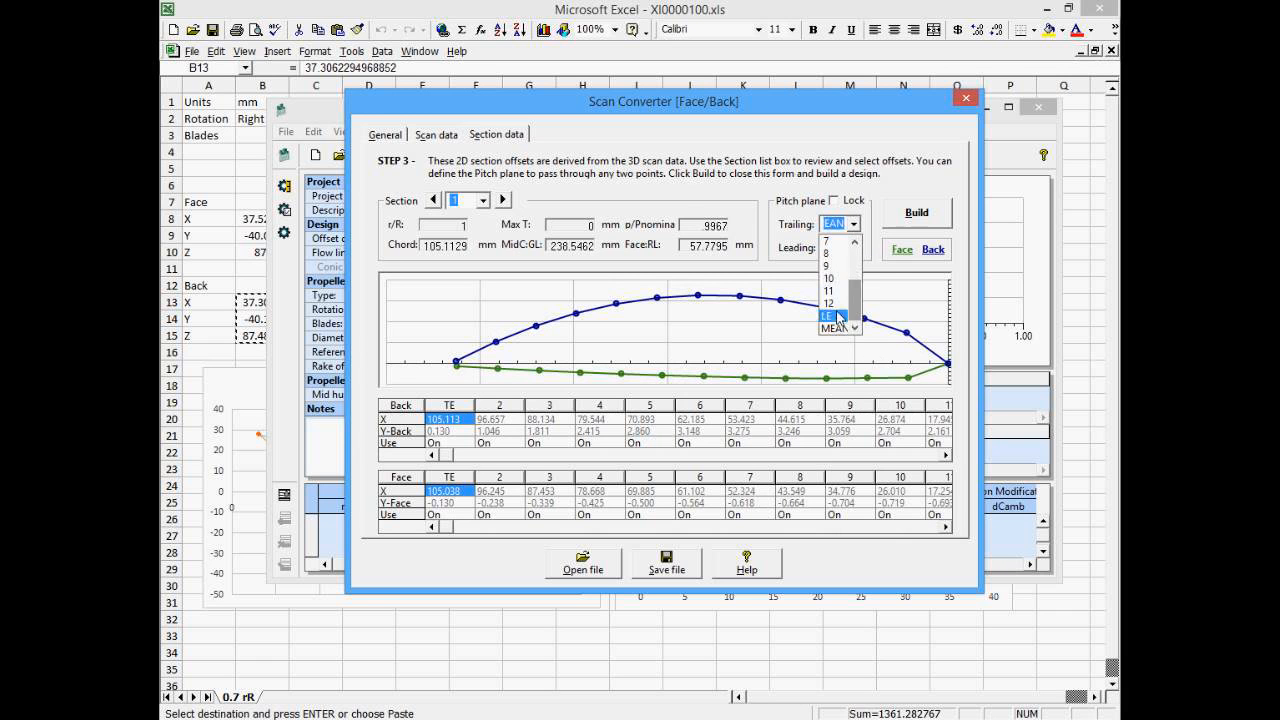
pyautogui.click(834, 244)
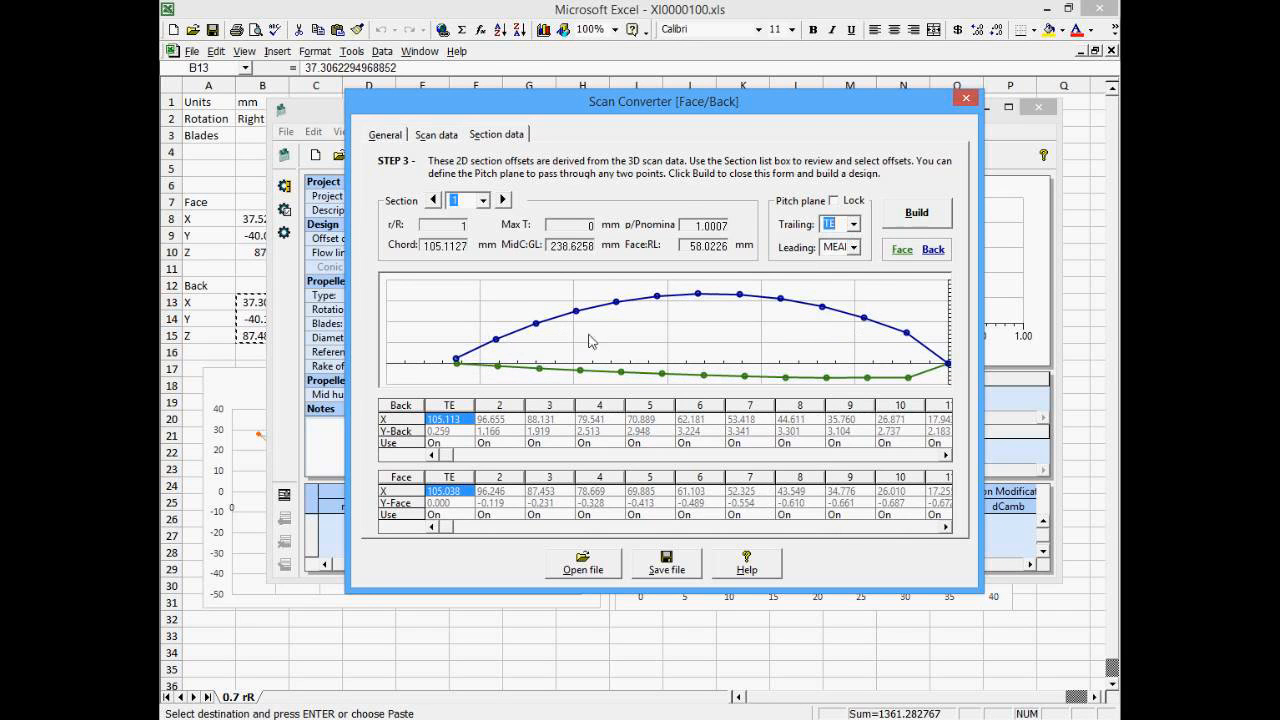
# - Set the pitch plane's leading point to point 11
pyautogui.click(856, 248)
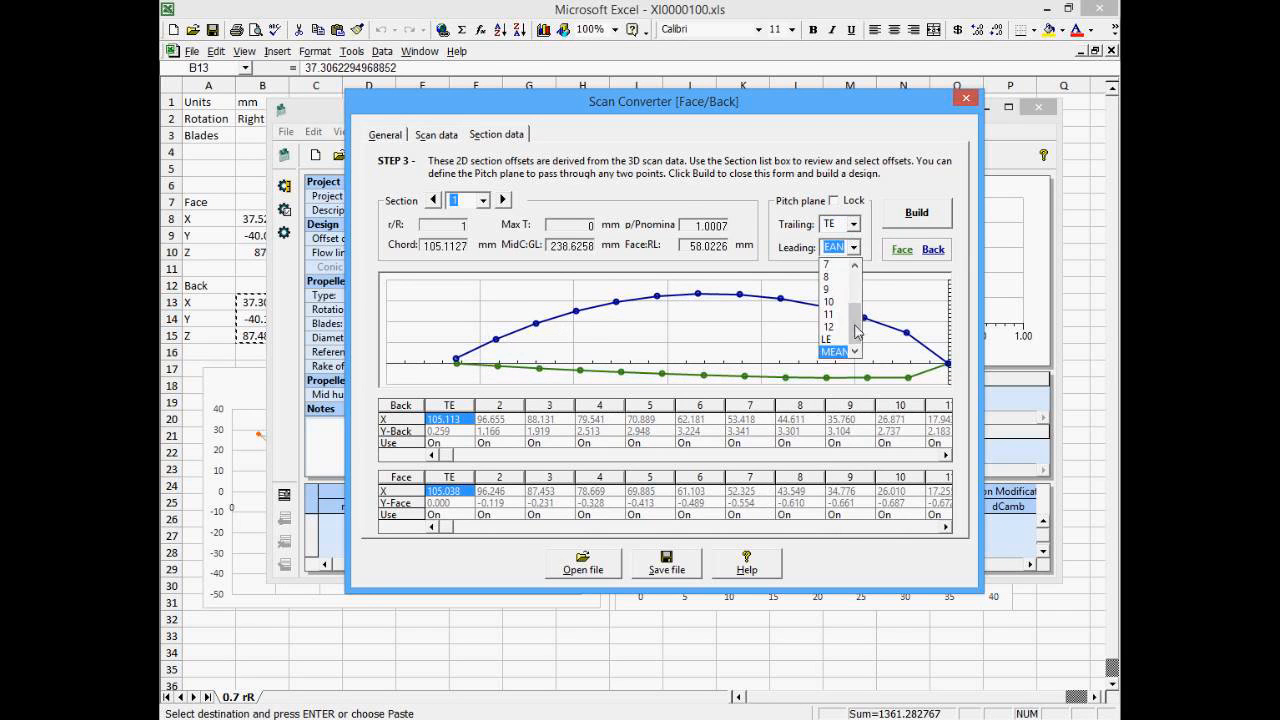
pyautogui.moveTo(856, 328); pyautogui.dragTo(861, 362)
pyautogui.click(838, 316)
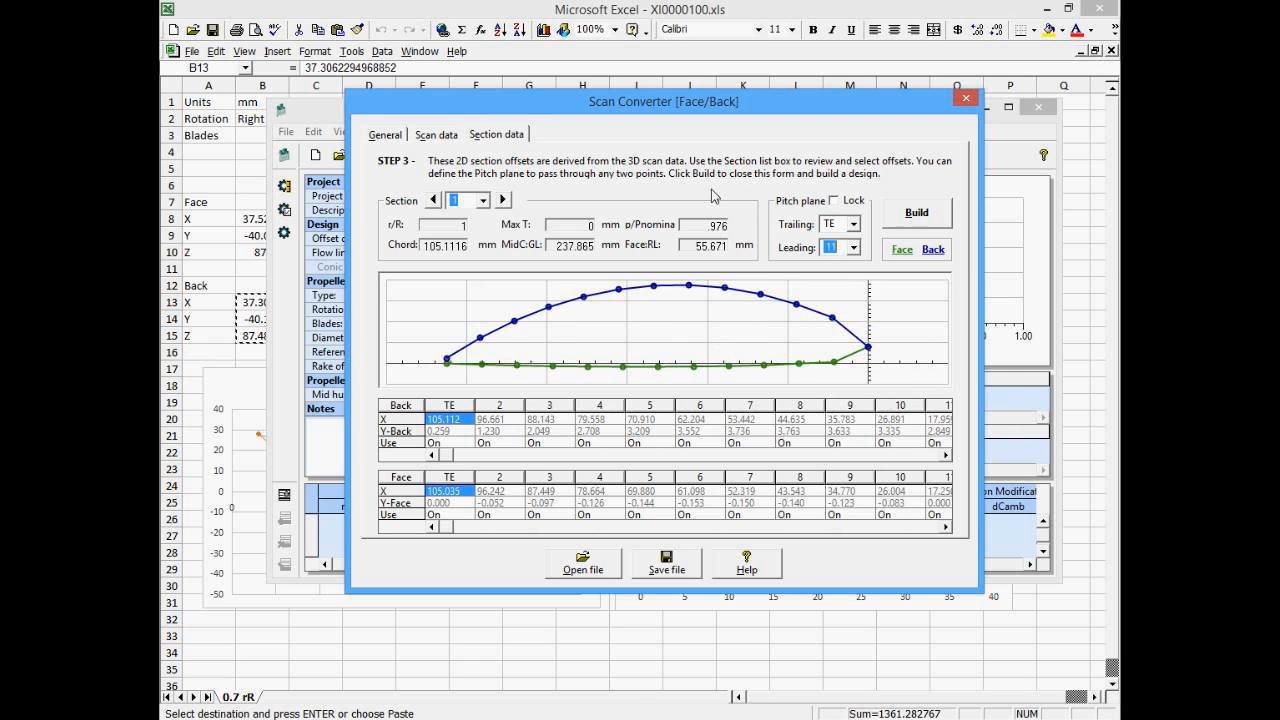
# - Return to section 1 and the general settings, then open the KP301.SCV scan converter file
pyautogui.click(436, 137)
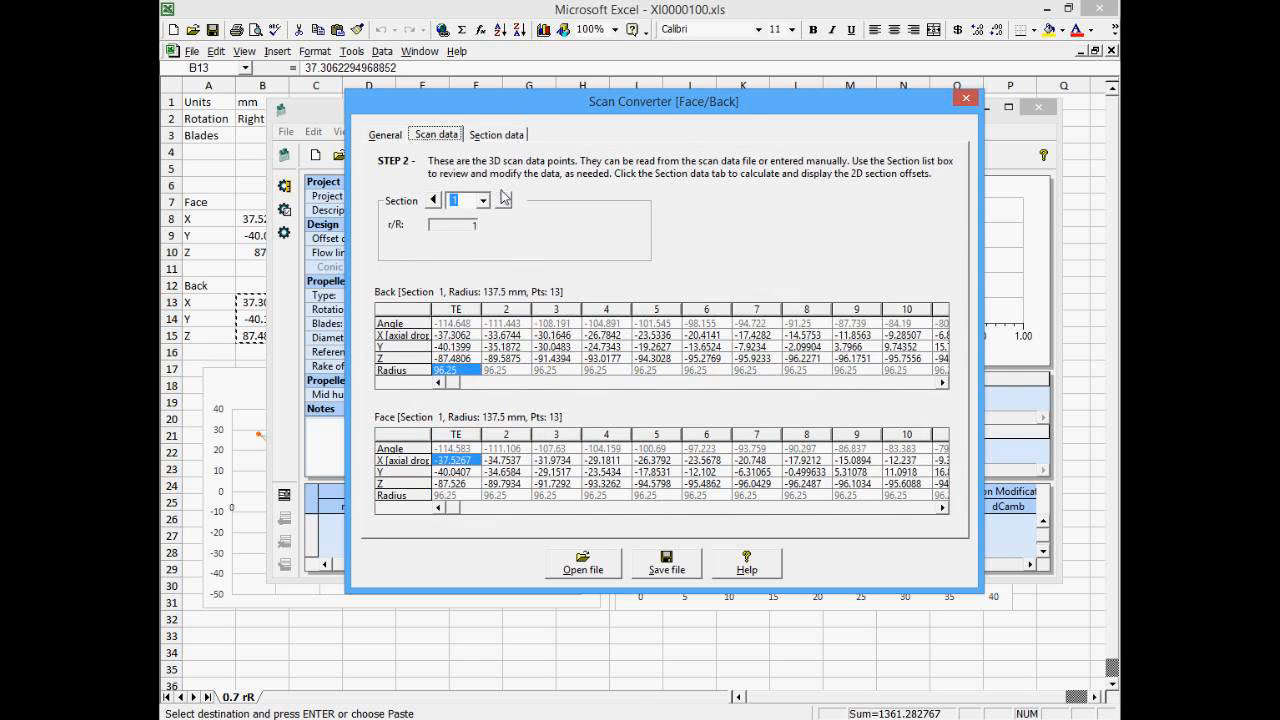
pyautogui.click(483, 200)
pyautogui.click(462, 214)
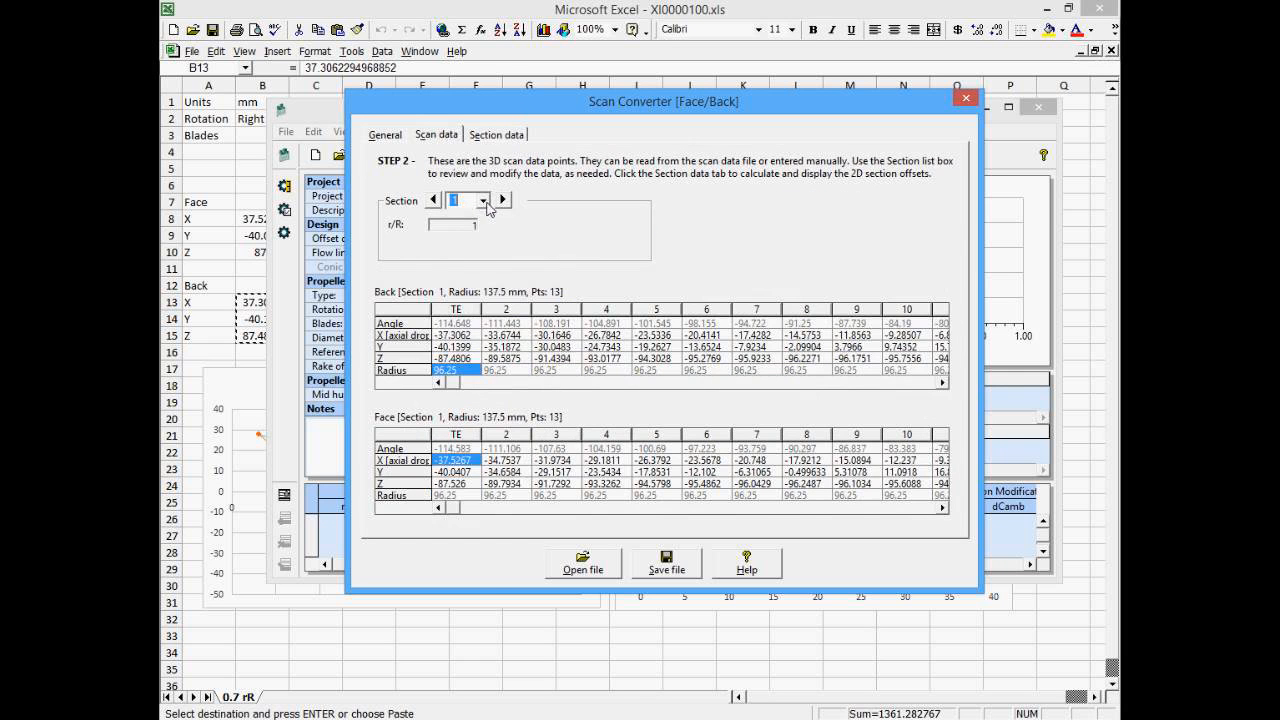
pyautogui.click(396, 136)
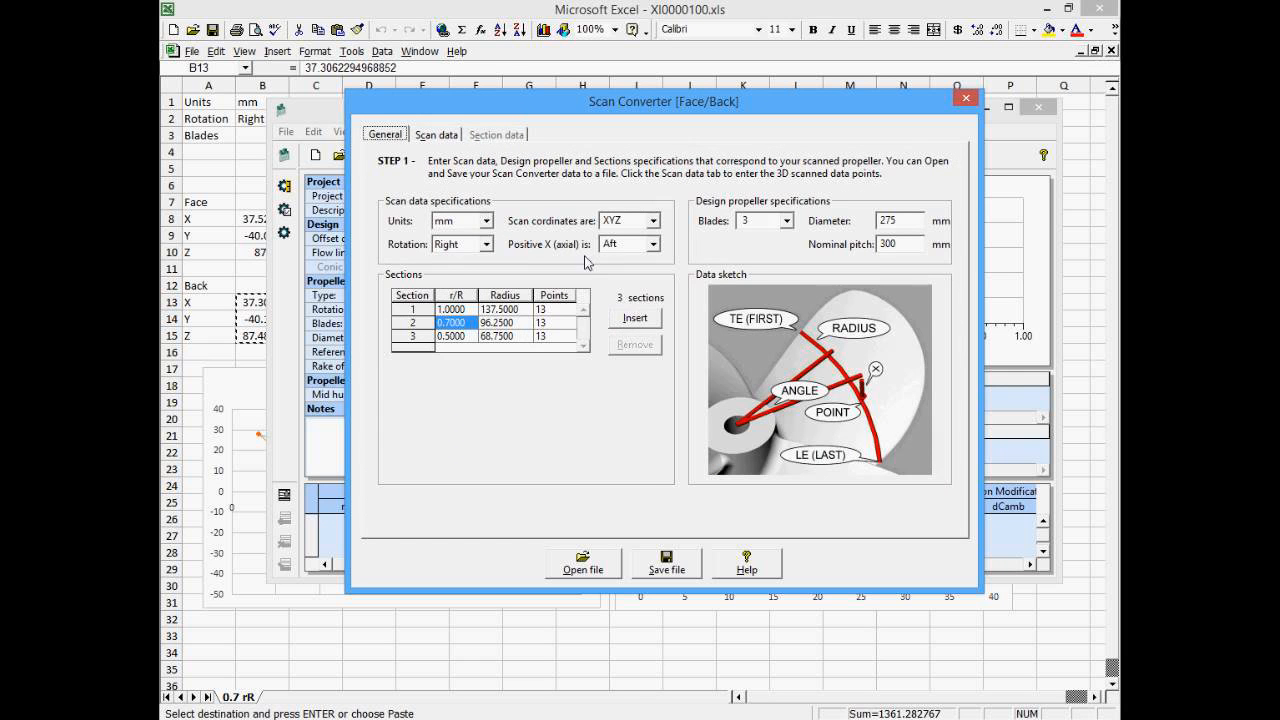
pyautogui.click(600, 570)
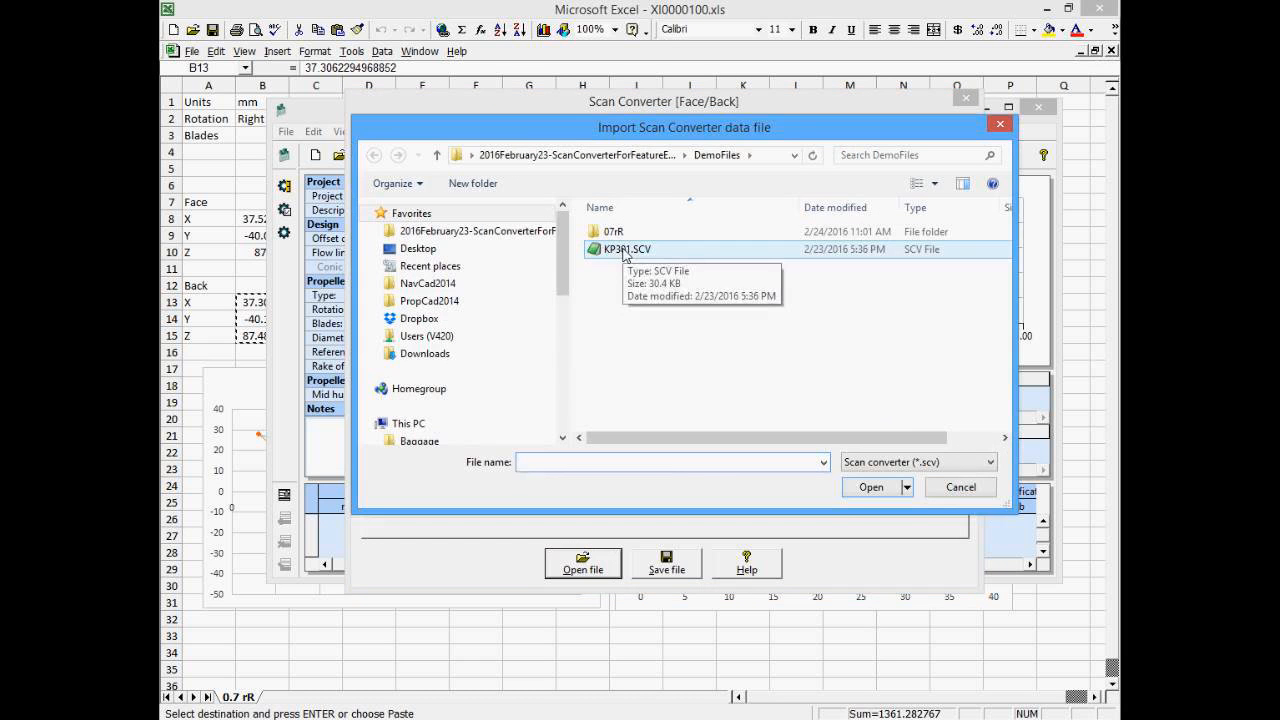
pyautogui.doubleClick(625, 251)
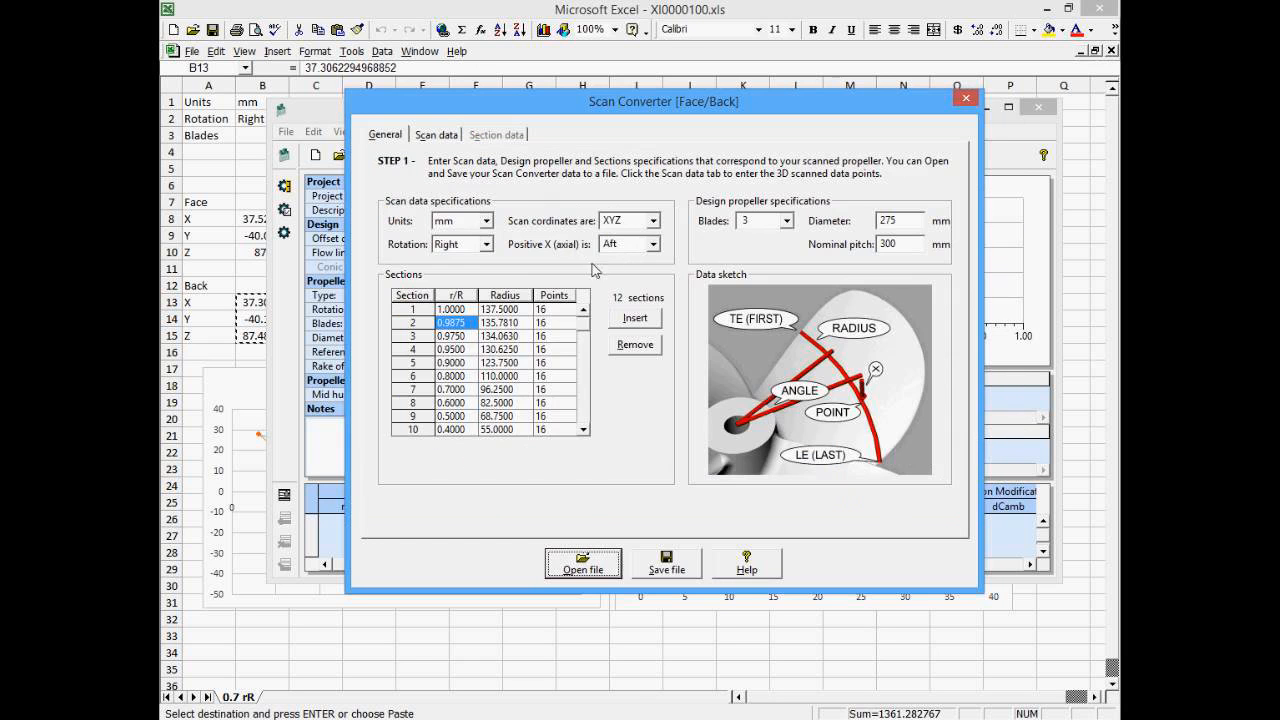
# - Step through the loaded scan data points section by section
pyautogui.click(437, 135)
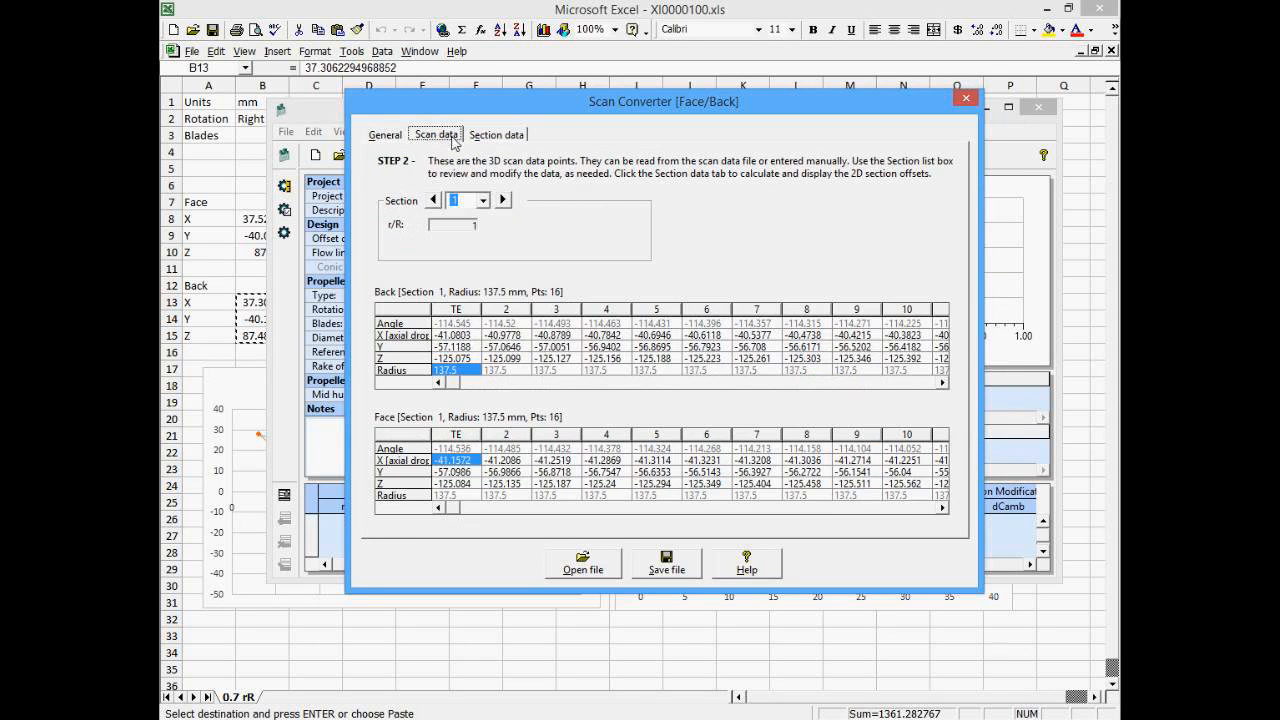
pyautogui.click(503, 200)
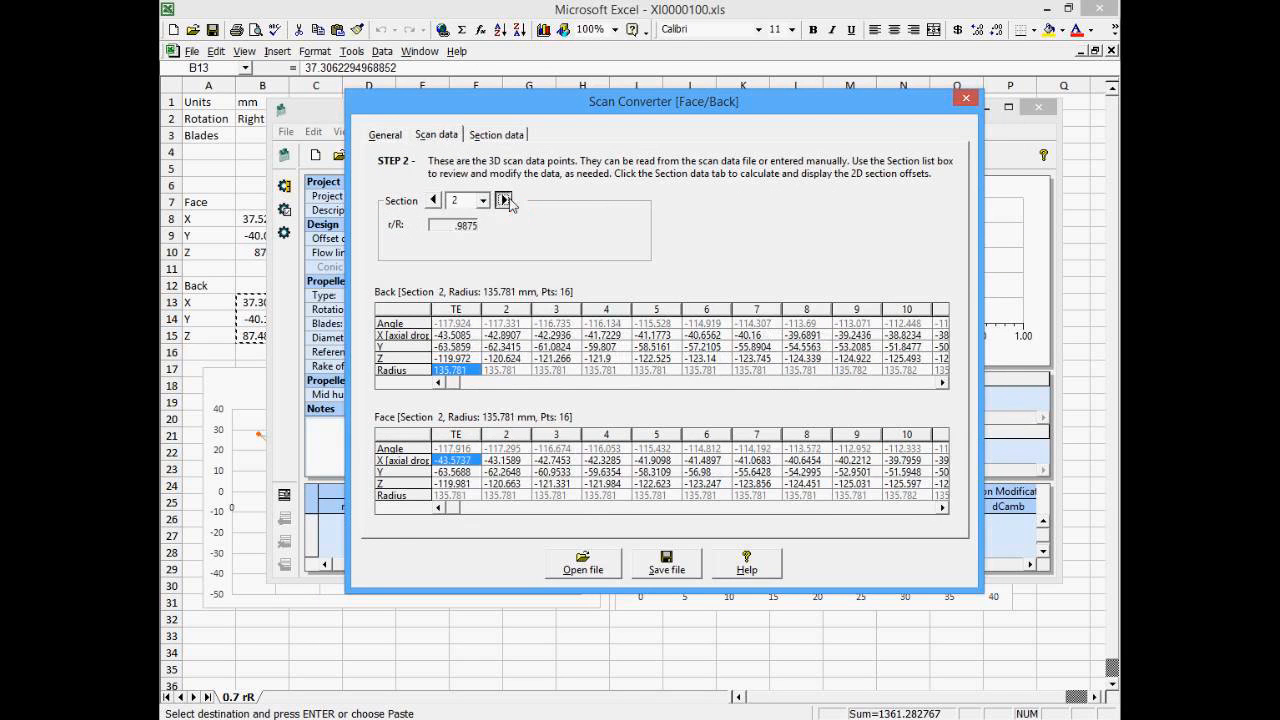
pyautogui.click(503, 200)
pyautogui.click(503, 200)
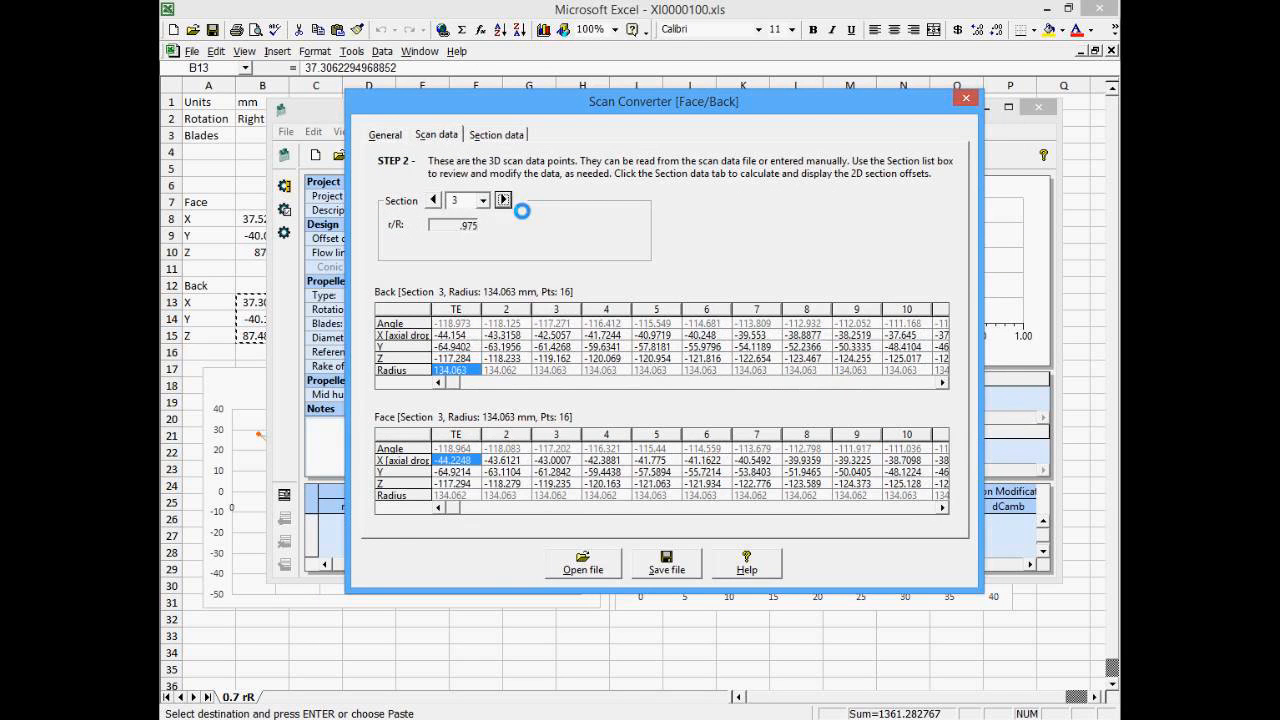
# - Step forward and back through the section offset plots of the loaded sections
pyautogui.click(484, 138)
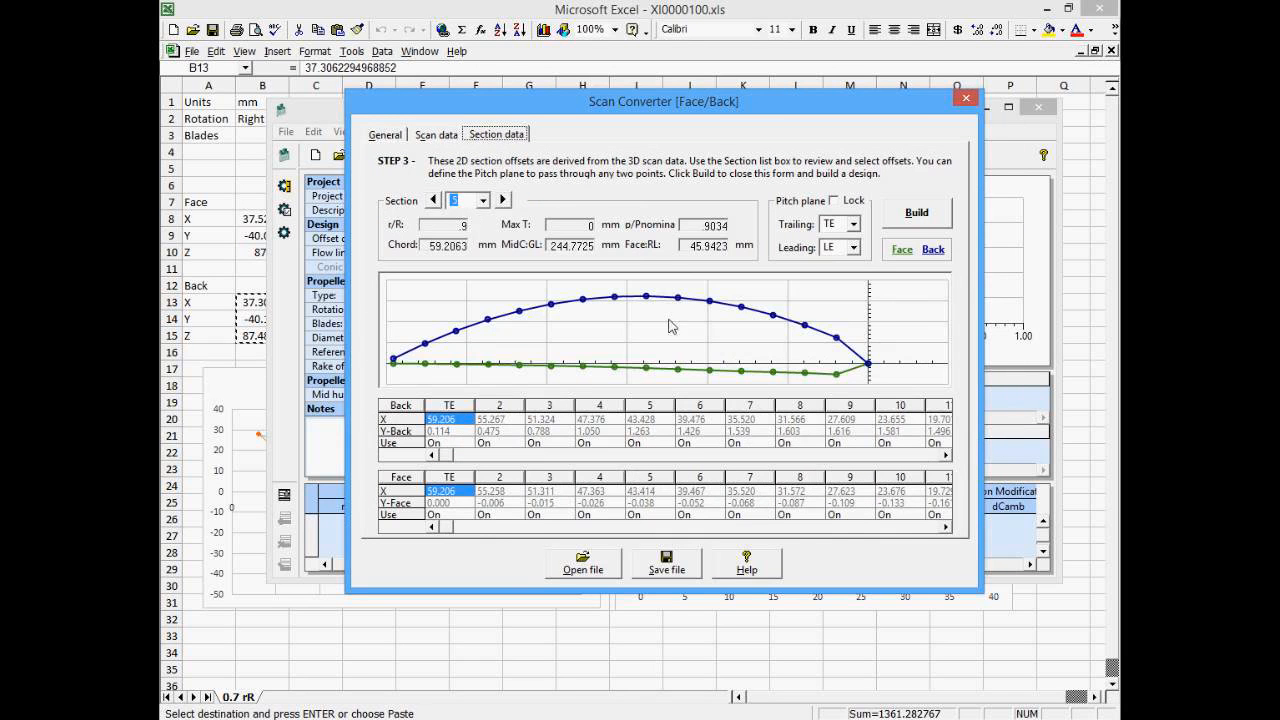
pyautogui.click(503, 200)
pyautogui.click(503, 200)
pyautogui.click(503, 200)
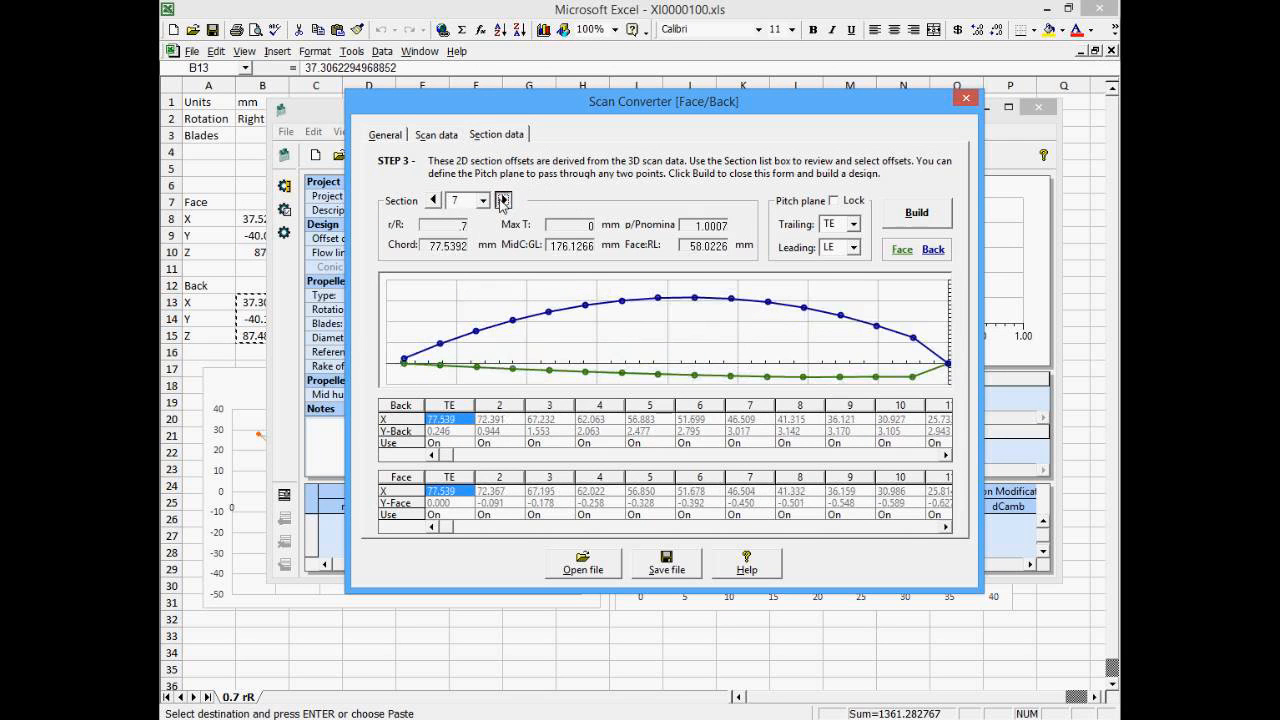
pyautogui.click(503, 200)
pyautogui.click(503, 200)
pyautogui.click(503, 200)
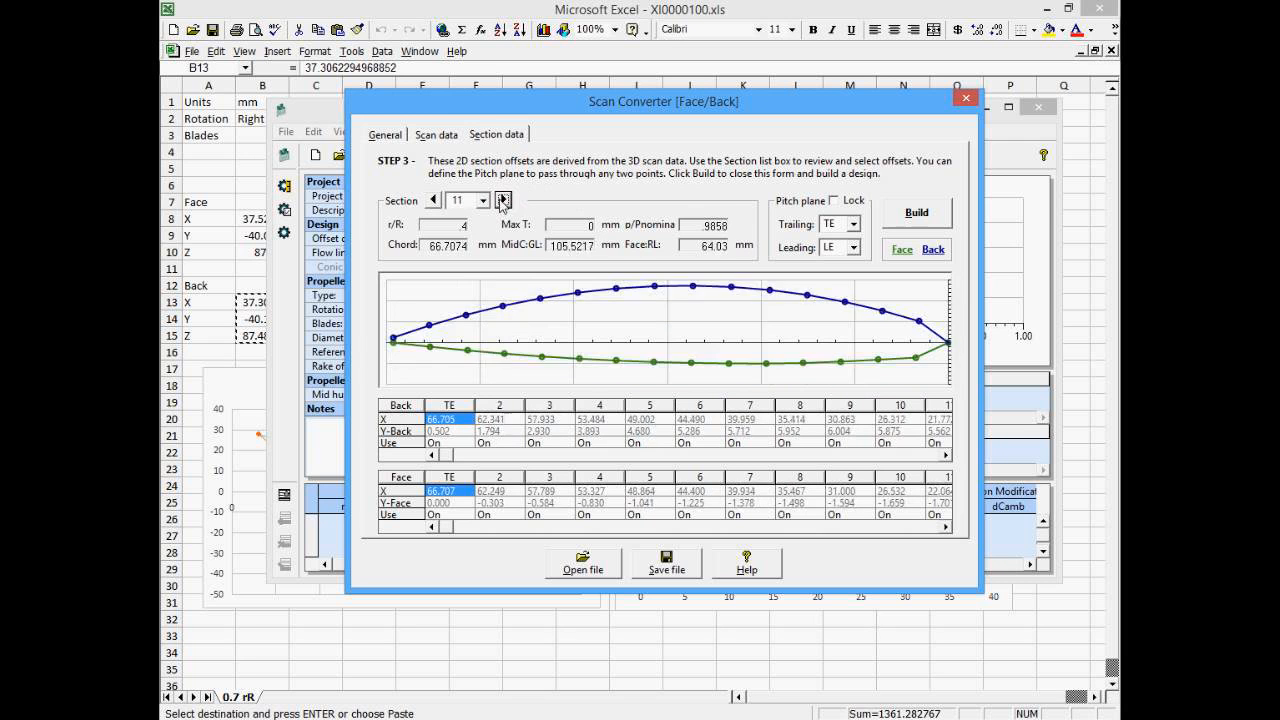
pyautogui.click(503, 200)
pyautogui.click(434, 200)
pyautogui.click(434, 200)
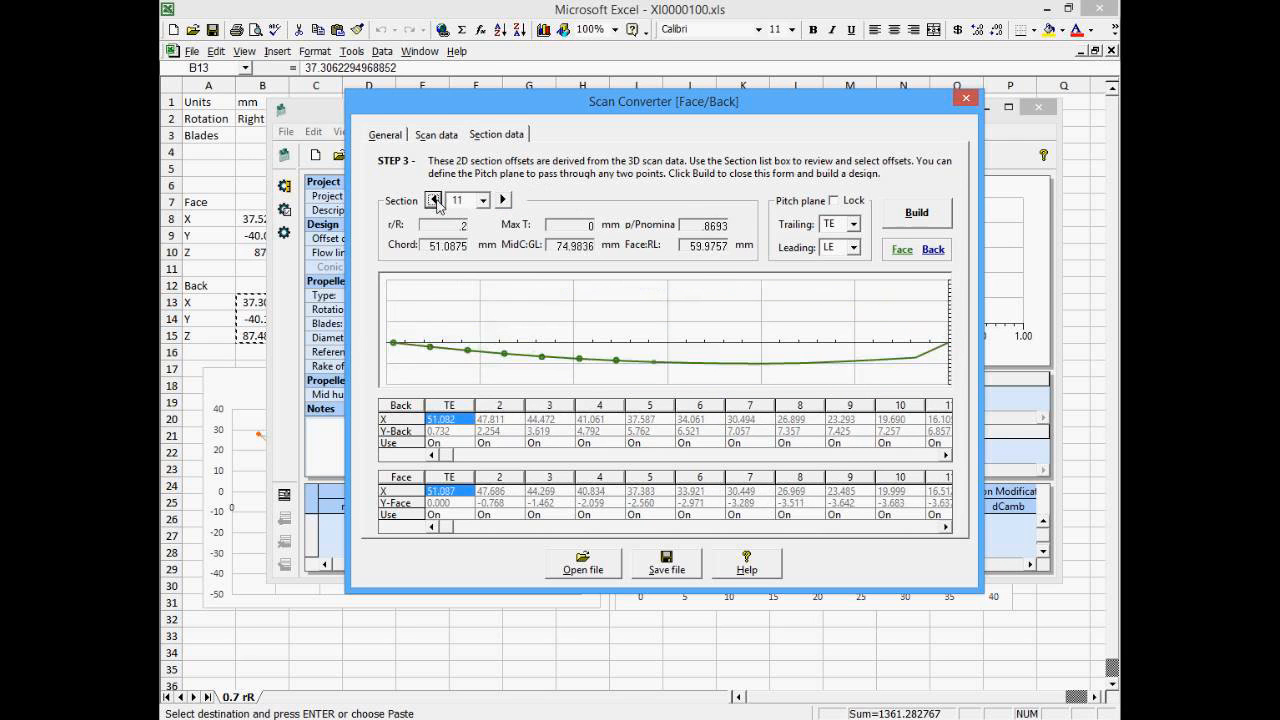
pyautogui.click(434, 200)
pyautogui.click(434, 200)
pyautogui.click(434, 200)
pyautogui.click(434, 200)
pyautogui.click(434, 200)
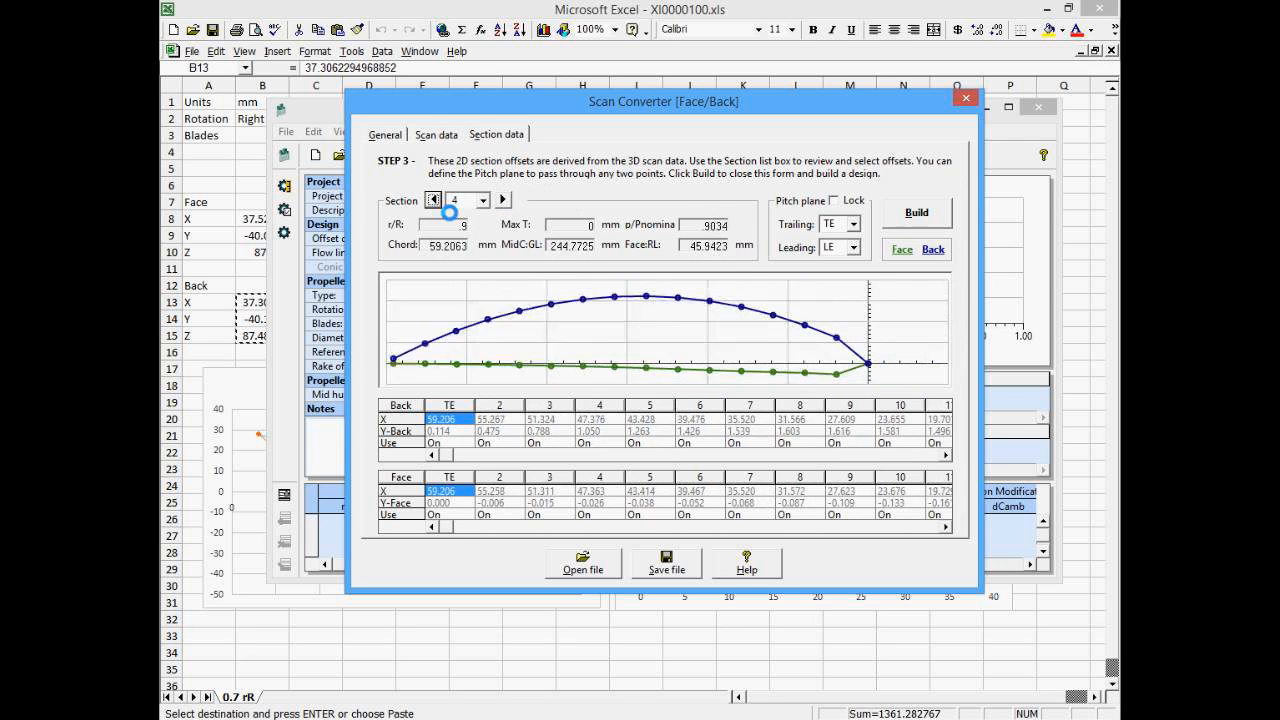
pyautogui.click(434, 200)
pyautogui.click(434, 200)
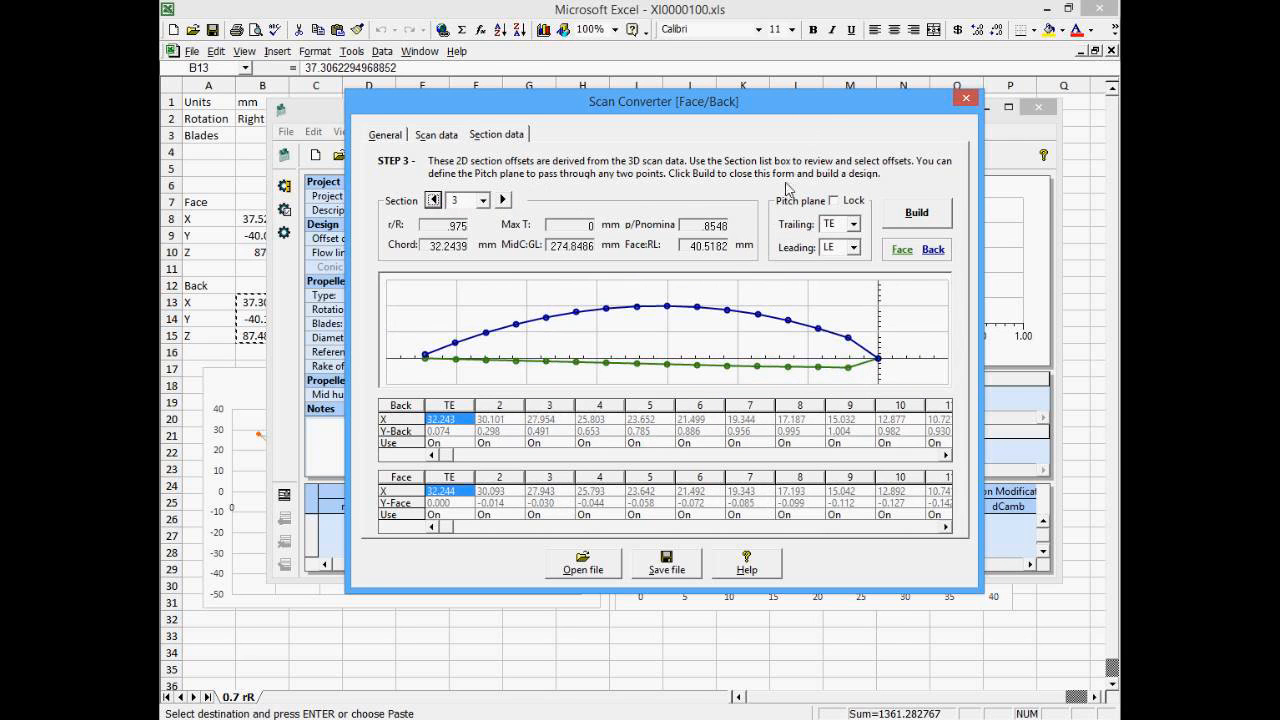
# - Build the propeller design from the scan data and switch to the 3D view
pyautogui.click(910, 213)
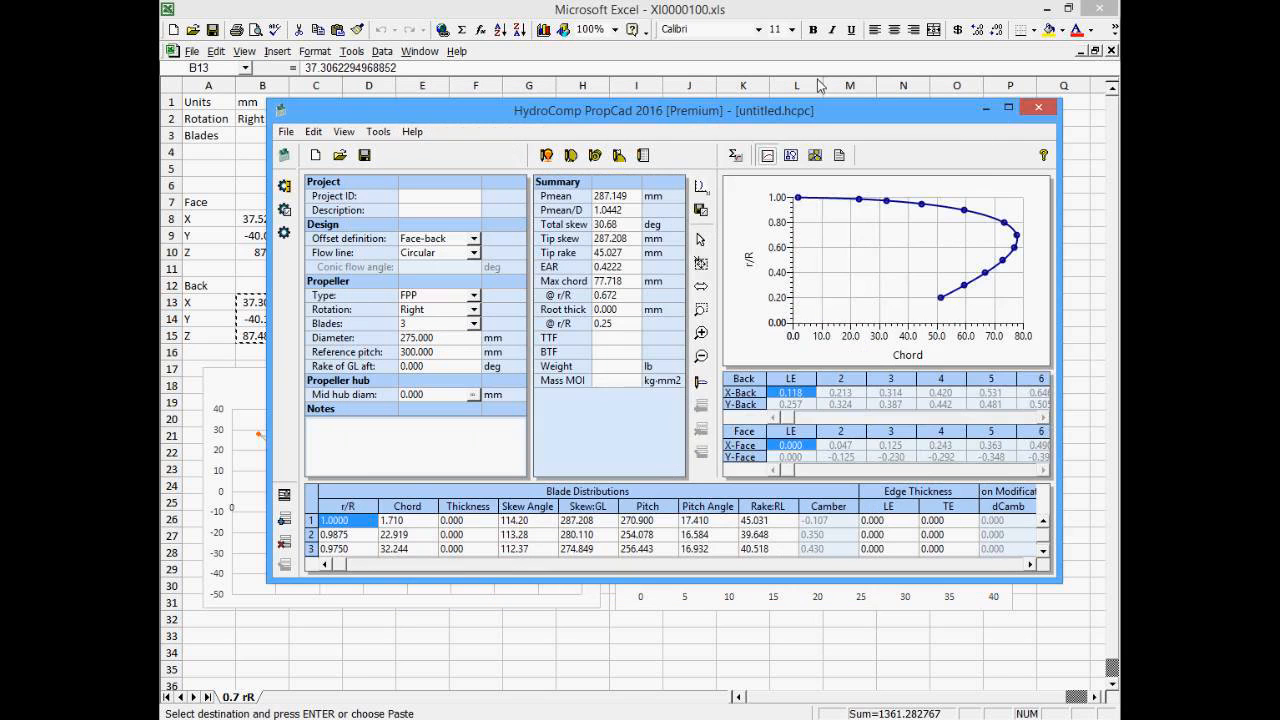
pyautogui.click(814, 156)
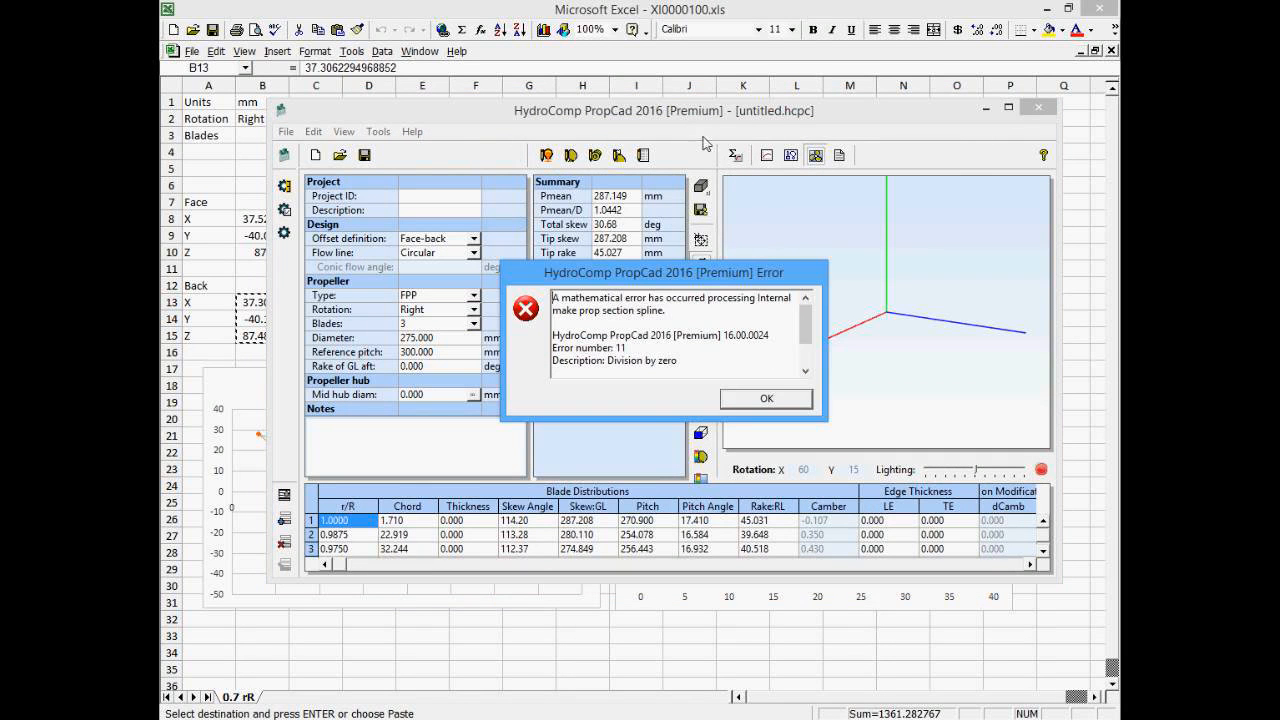
pyautogui.press('Return')
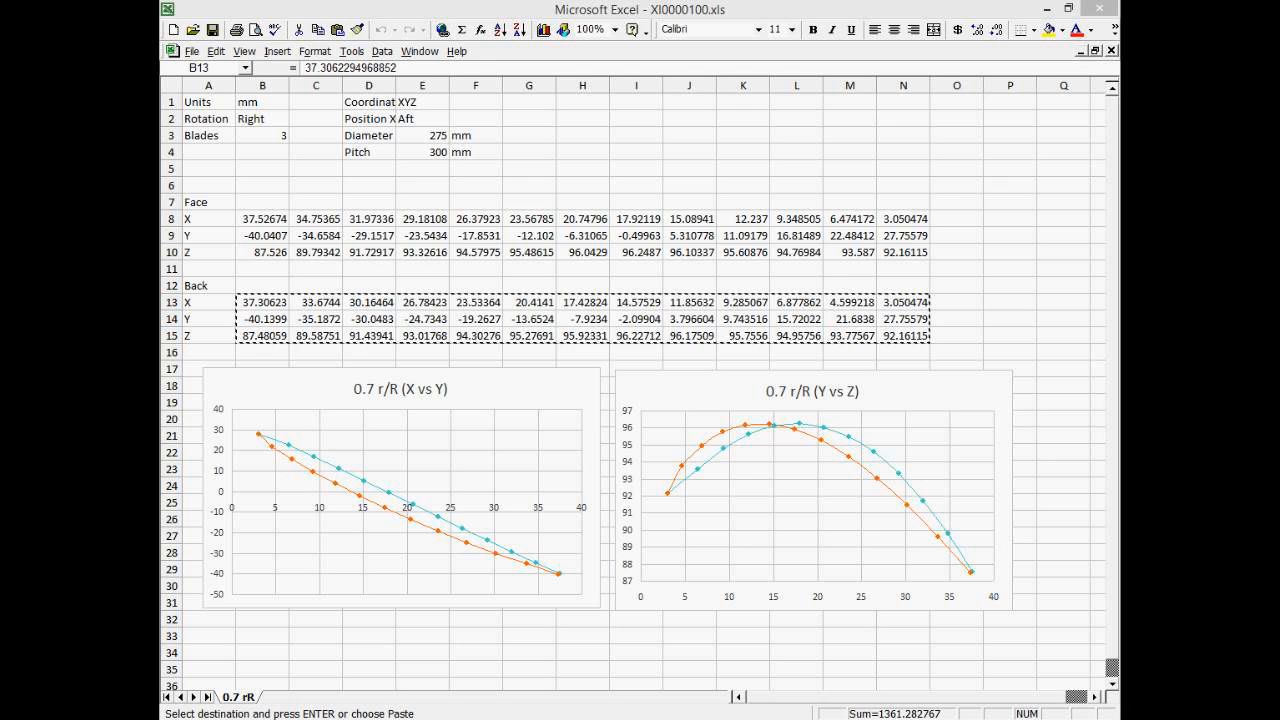
# - Enlarge the KP301 design window and expand its blade distributions table
pyautogui.moveTo(162, 134); pyautogui.dragTo(649, 70)
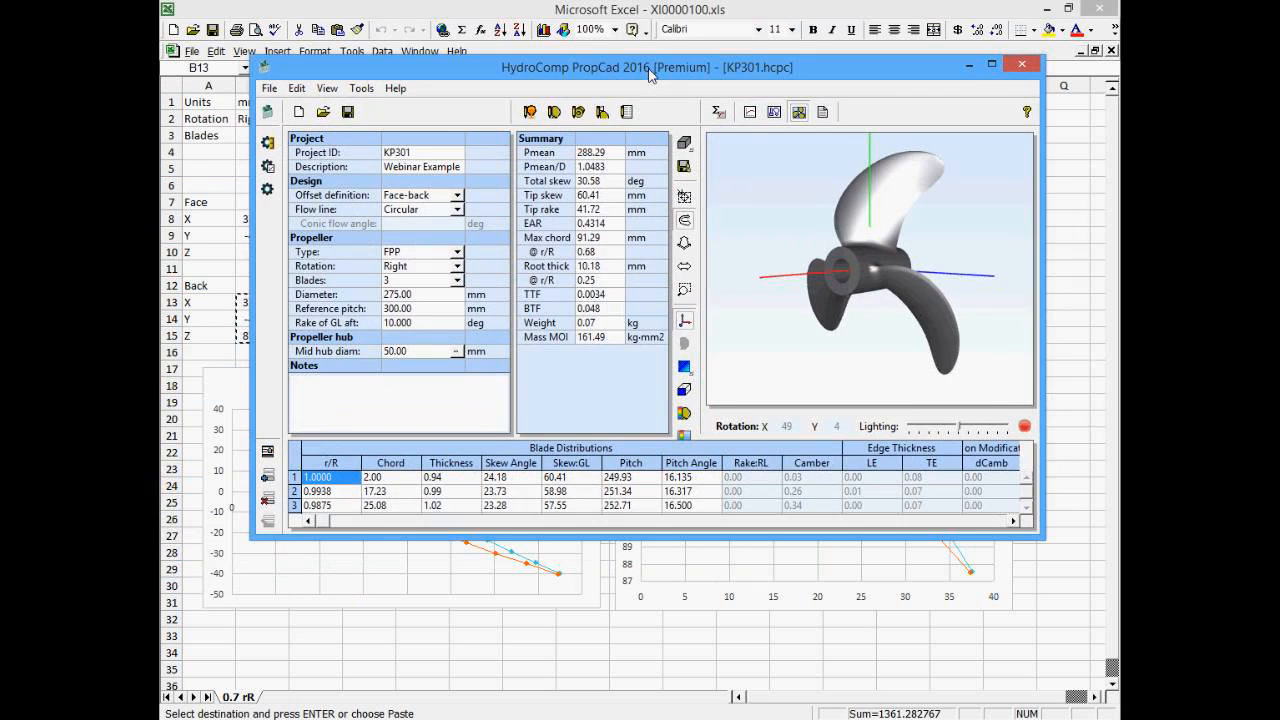
pyautogui.click(268, 452)
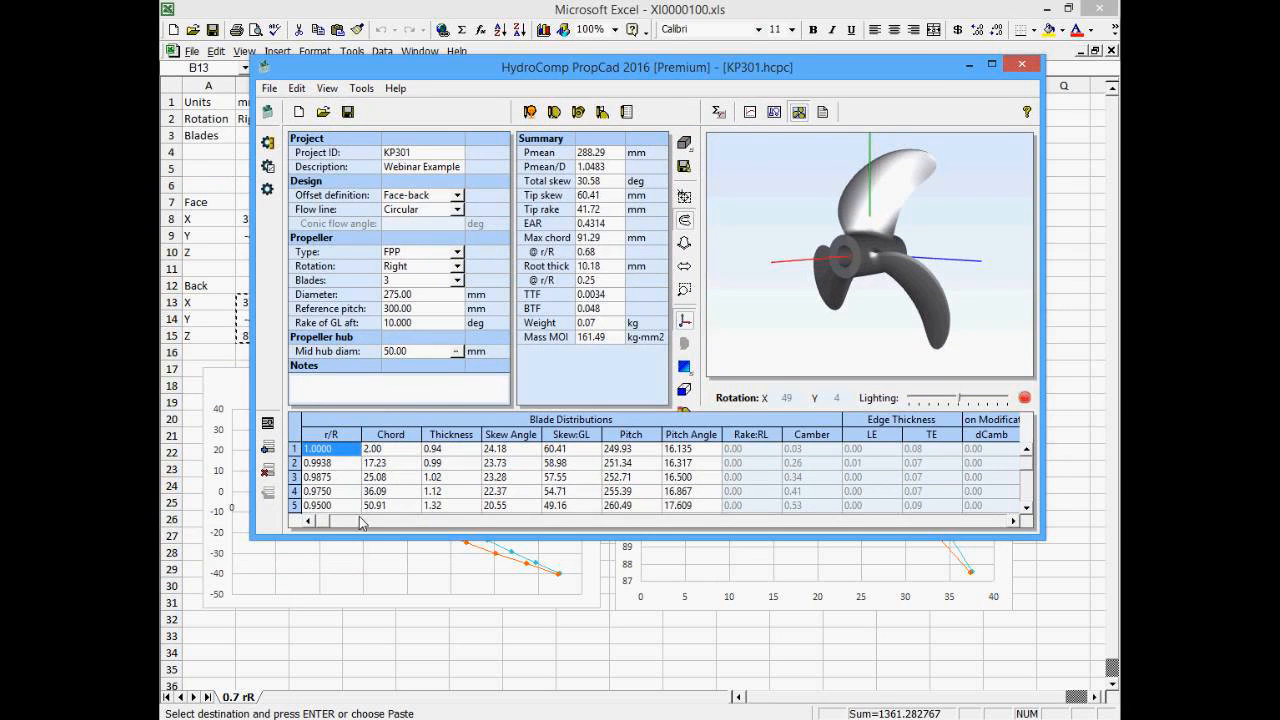
pyautogui.click(991, 64)
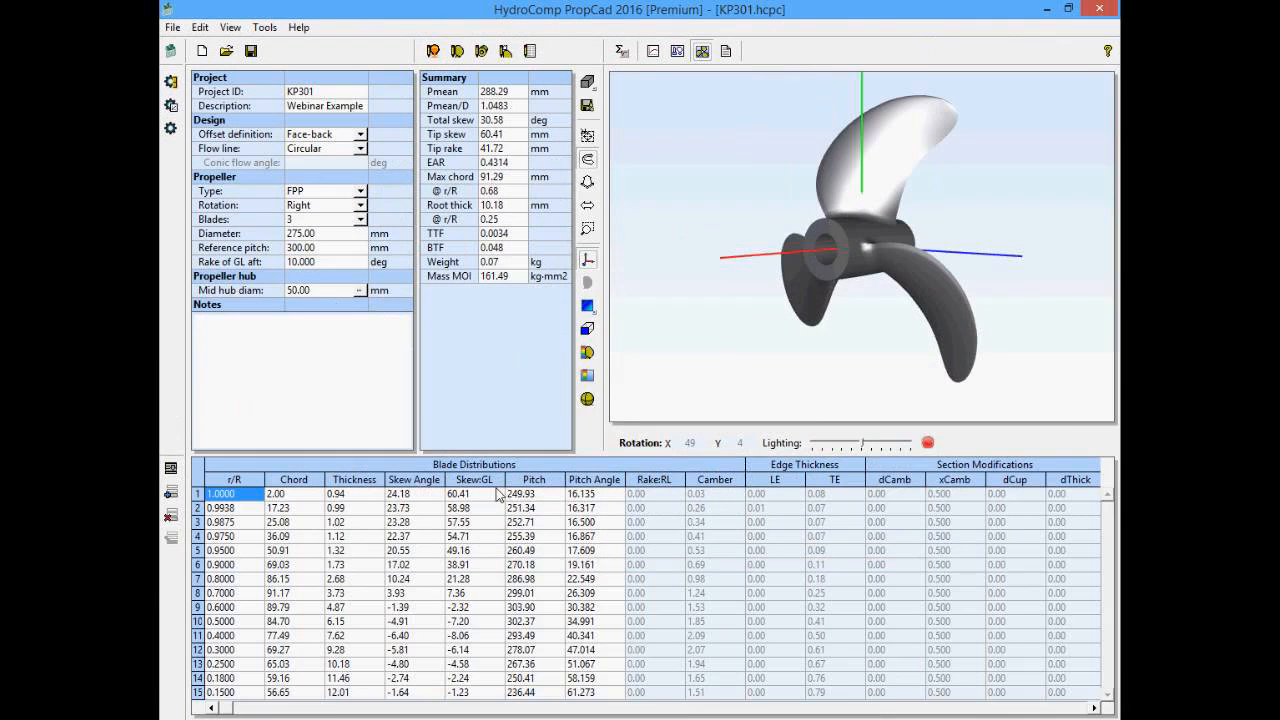
# - Open the PropCad Builder to inspect the radial definition options, then close it
pyautogui.click(458, 51)
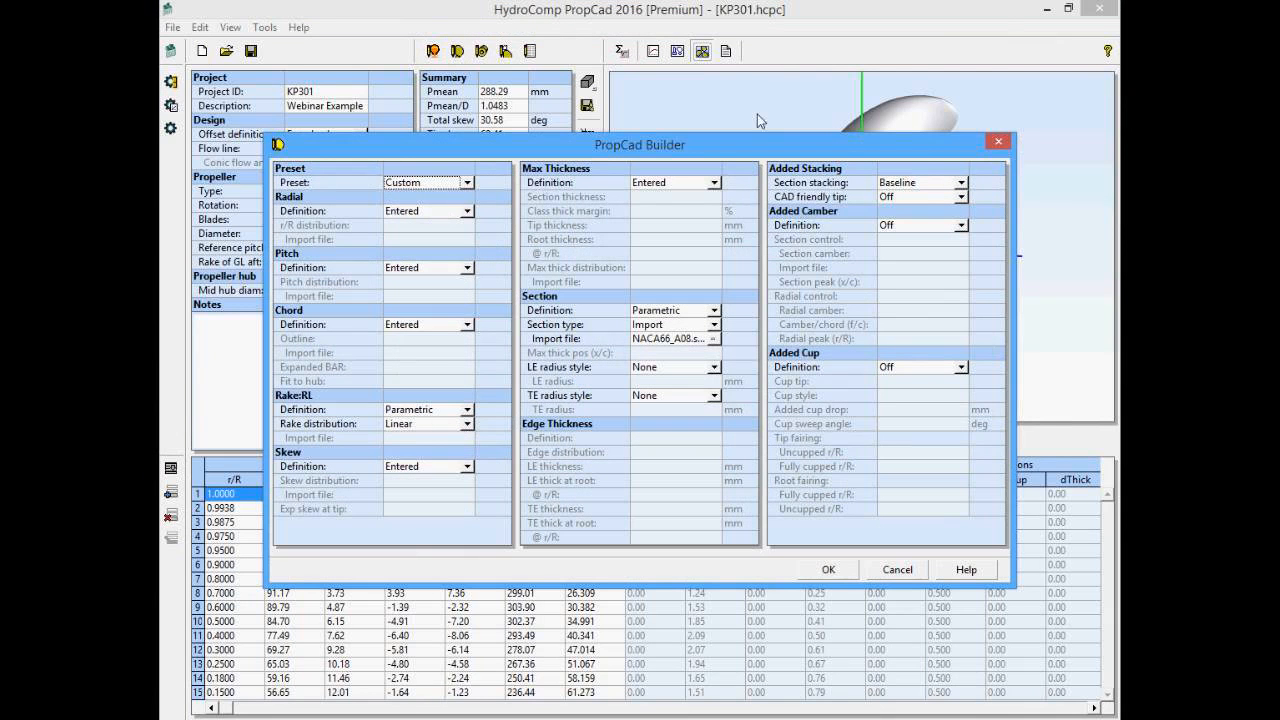
pyautogui.click(466, 211)
pyautogui.click(470, 224)
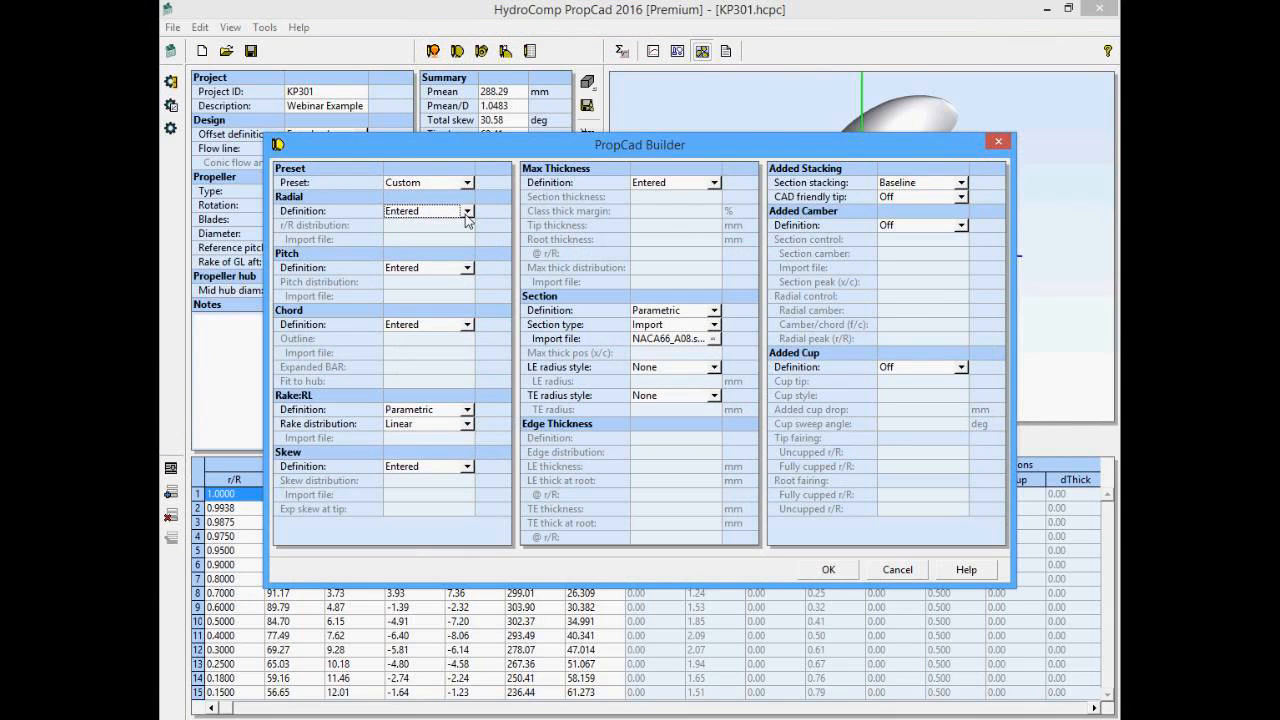
pyautogui.click(999, 143)
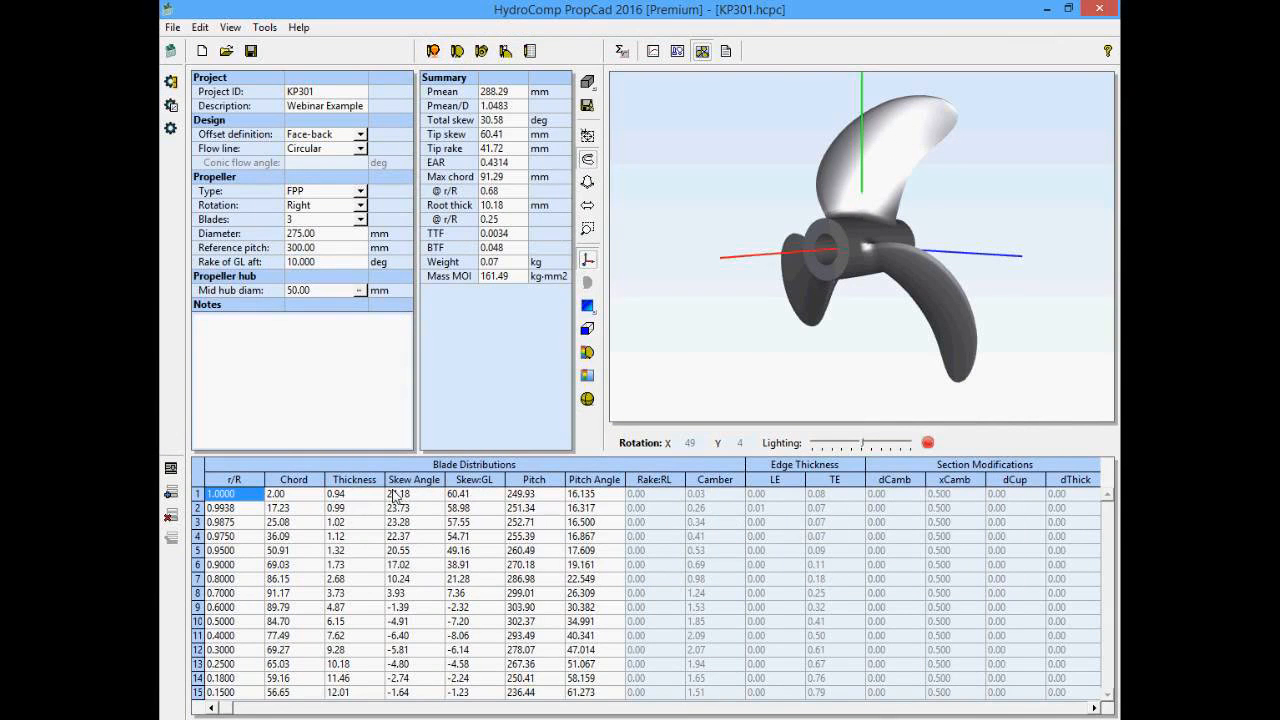
# - Plot the pitch and thickness distributions, then minimize the design window
pyautogui.click(528, 490)
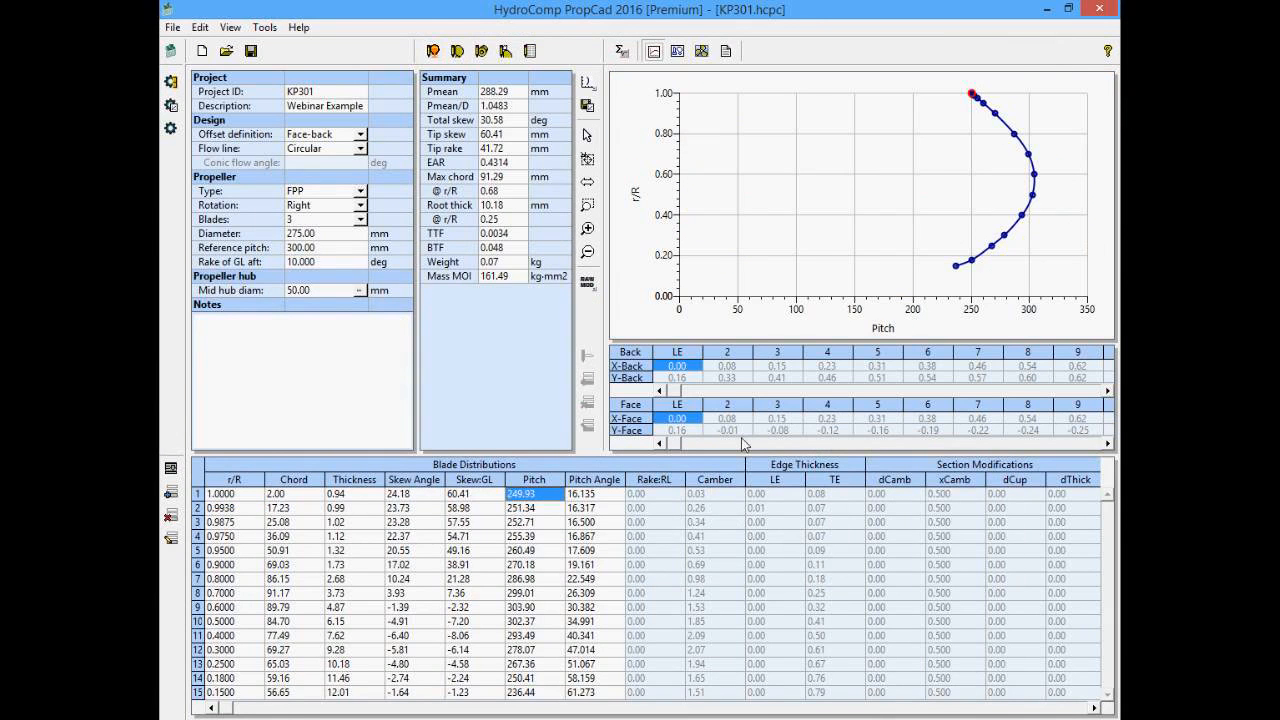
pyautogui.click(360, 490)
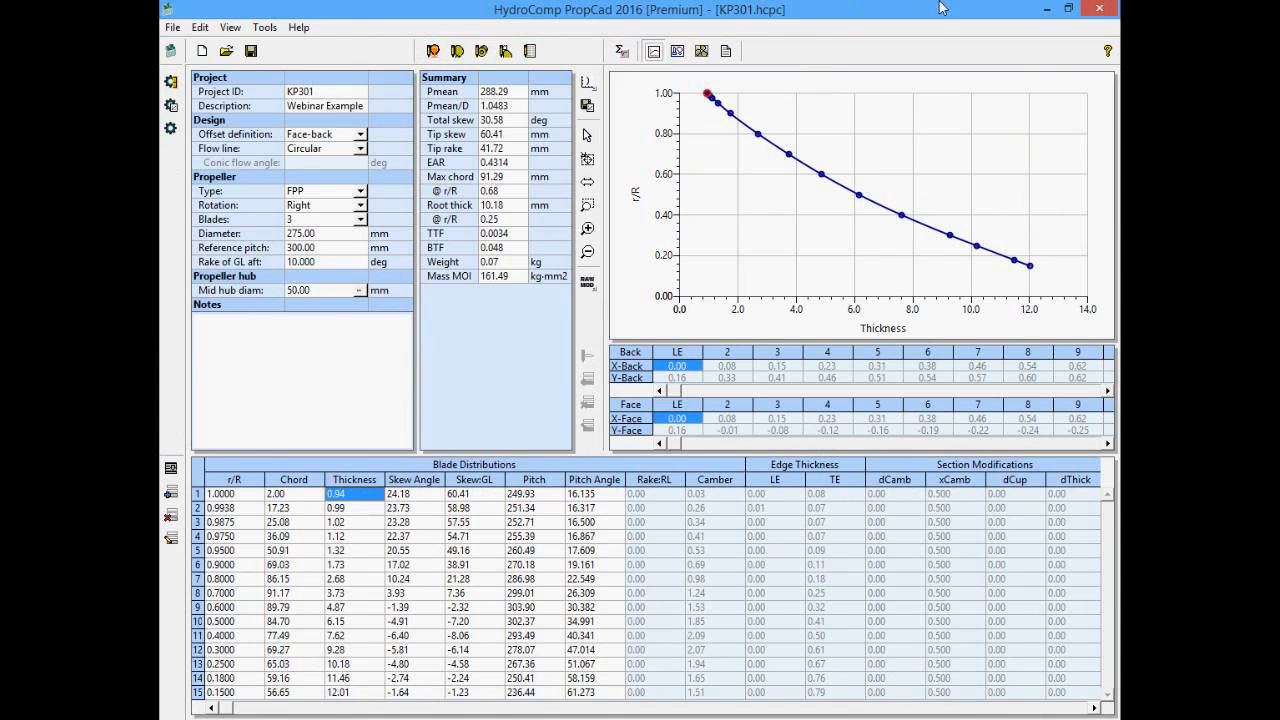
pyautogui.moveTo(938, 8); pyautogui.dragTo(893, 78)
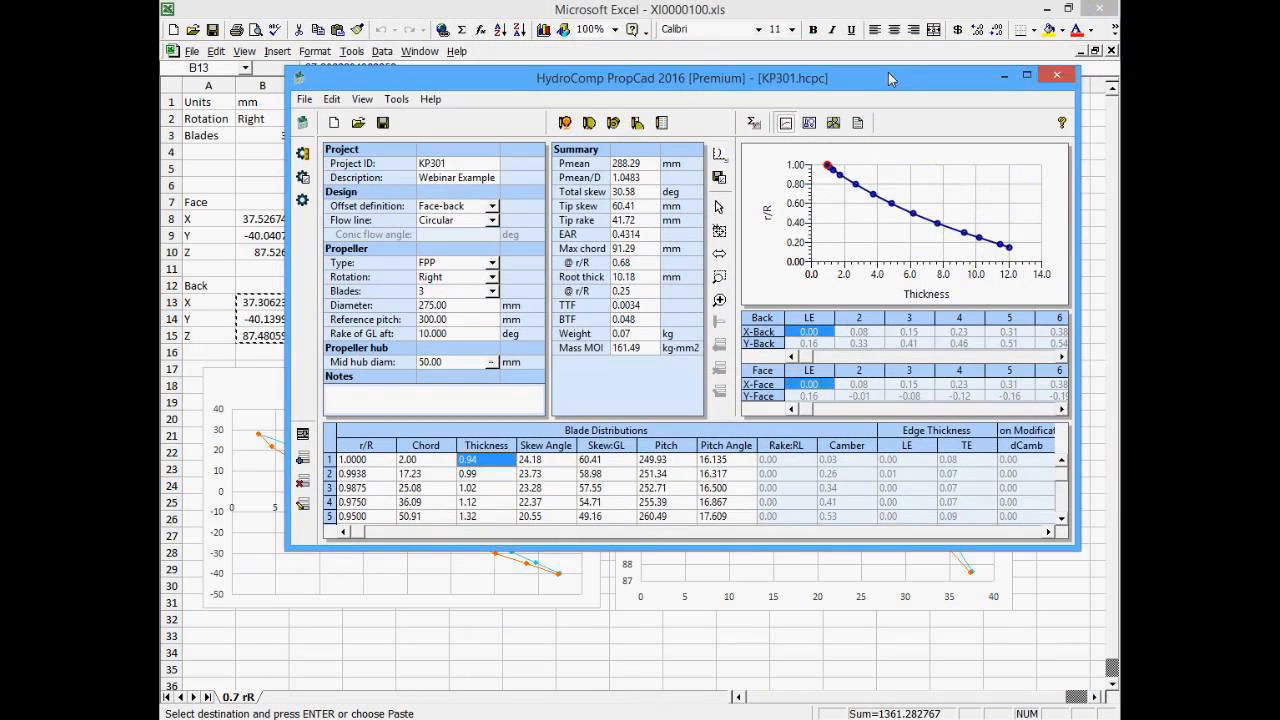
pyautogui.click(1001, 80)
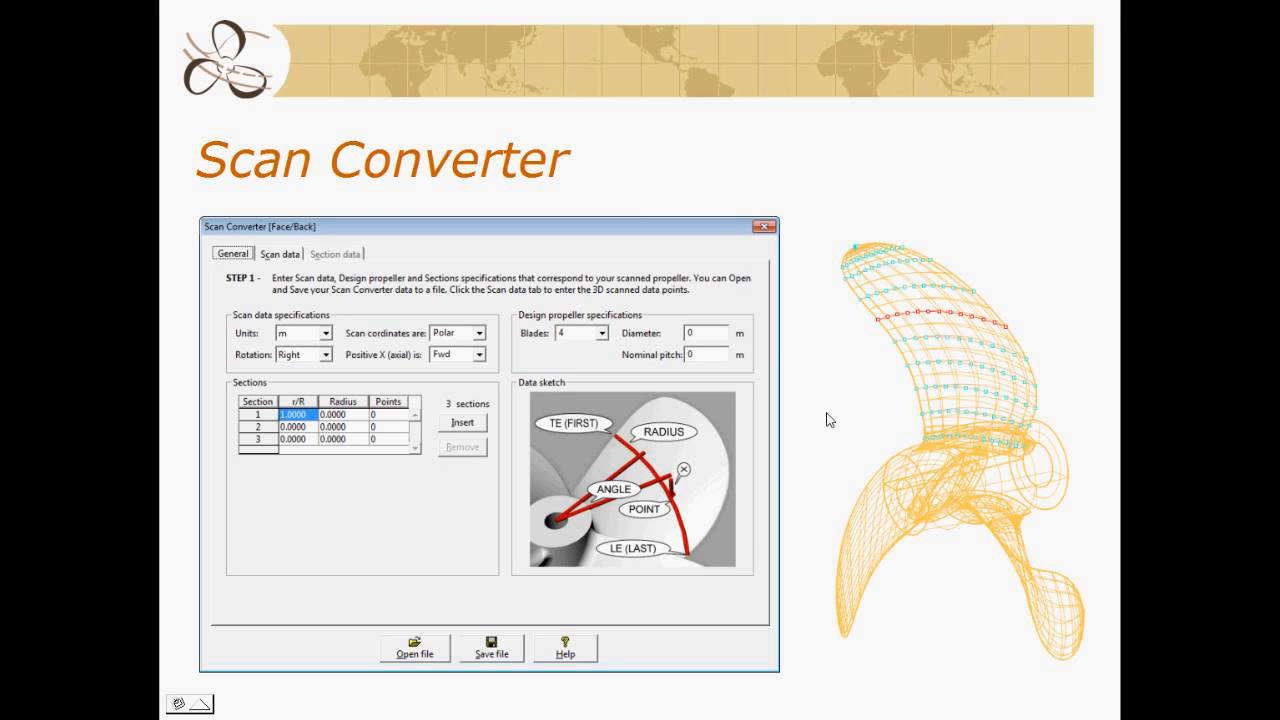
pyautogui.click(810, 360)
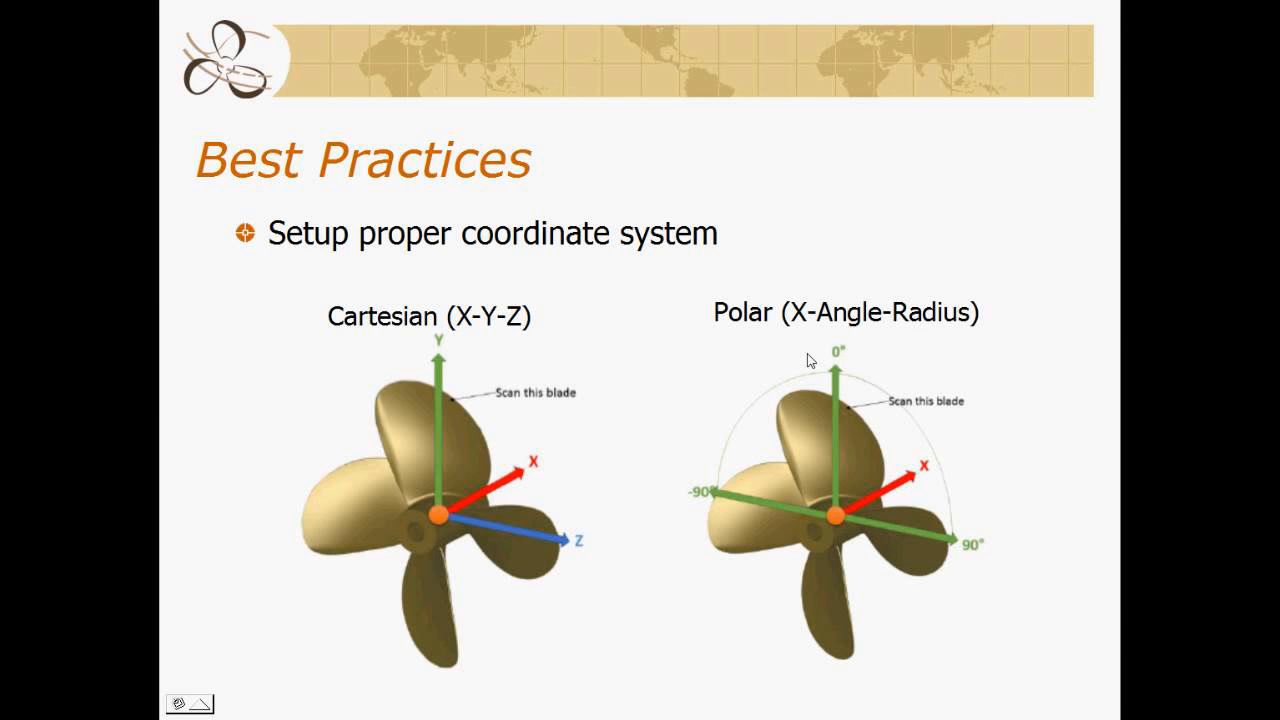